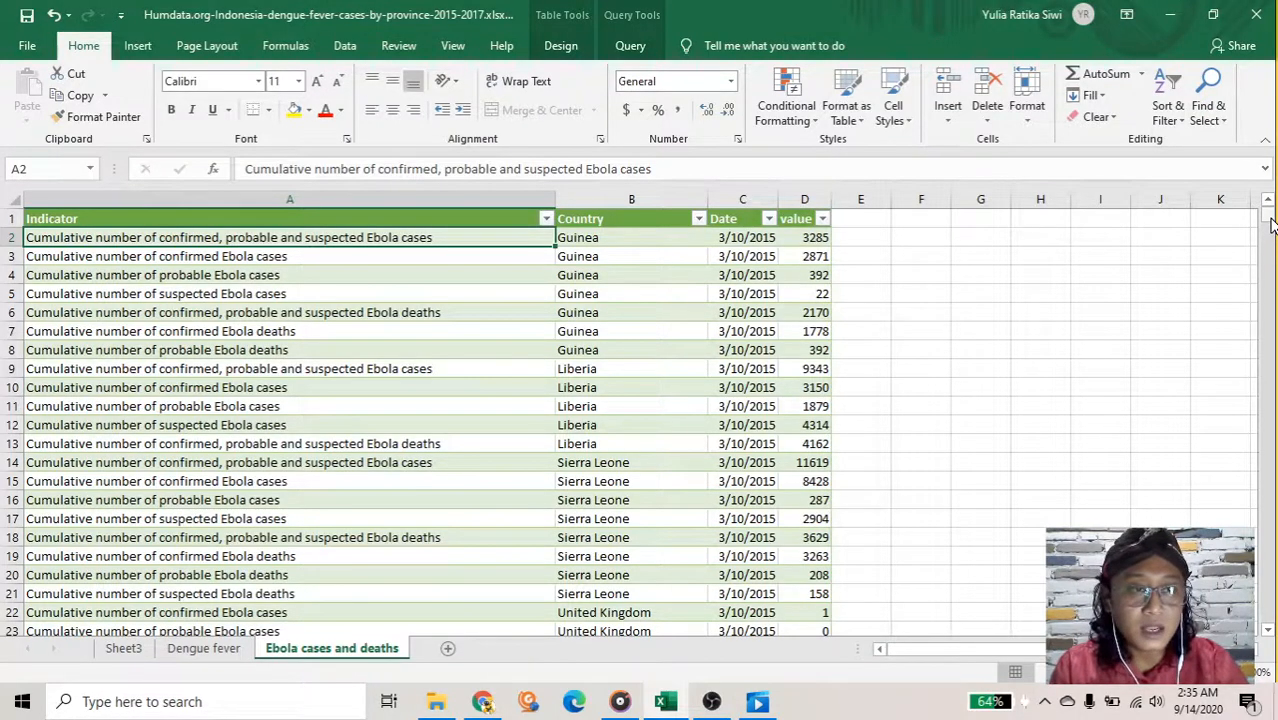
Examine the Ebola cases and deaths table from its first to its last row, including the years offered by the Date filter.
left_click_drag(1270, 225, 1262, 637)
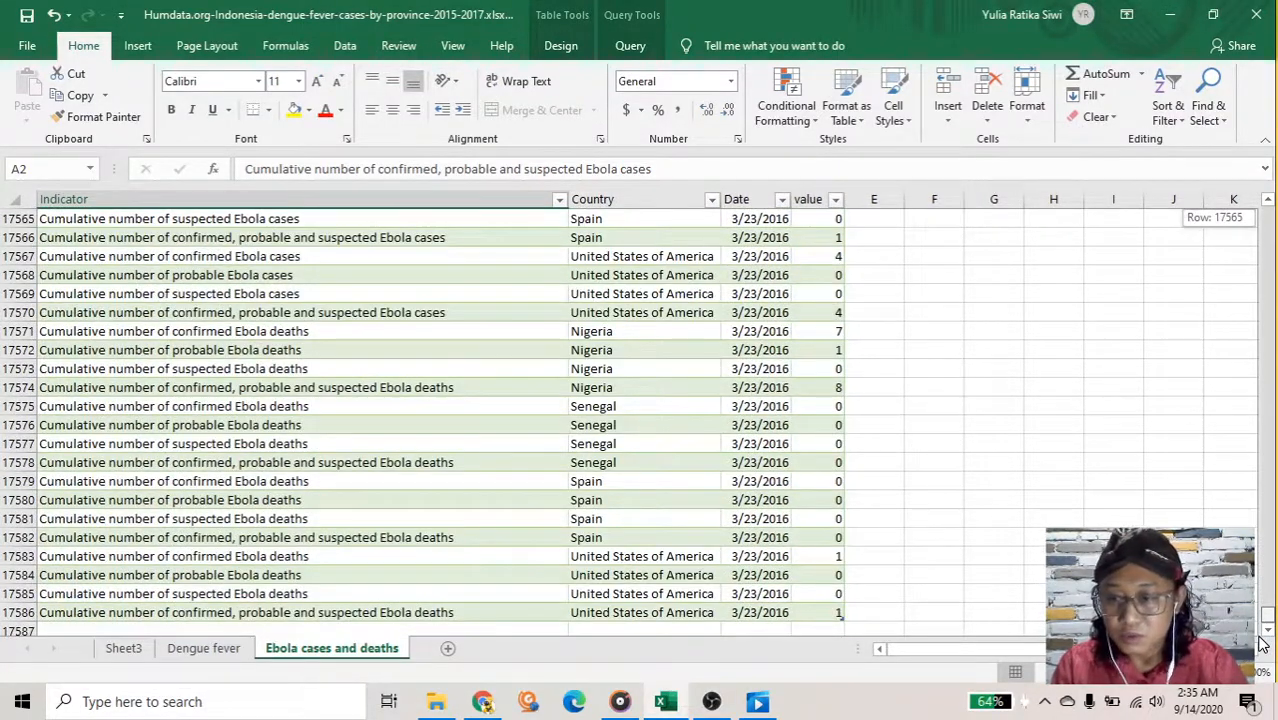
left_click_drag(1262, 627, 1270, 216)
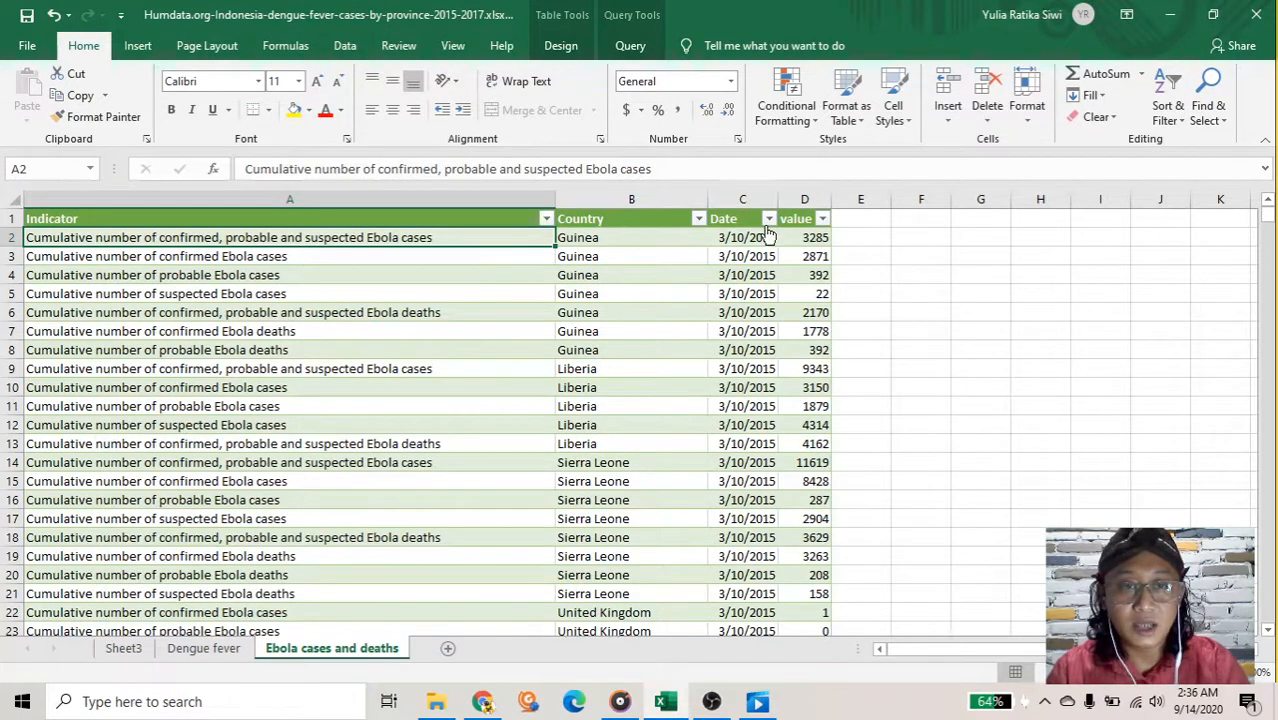
left_click(768, 218)
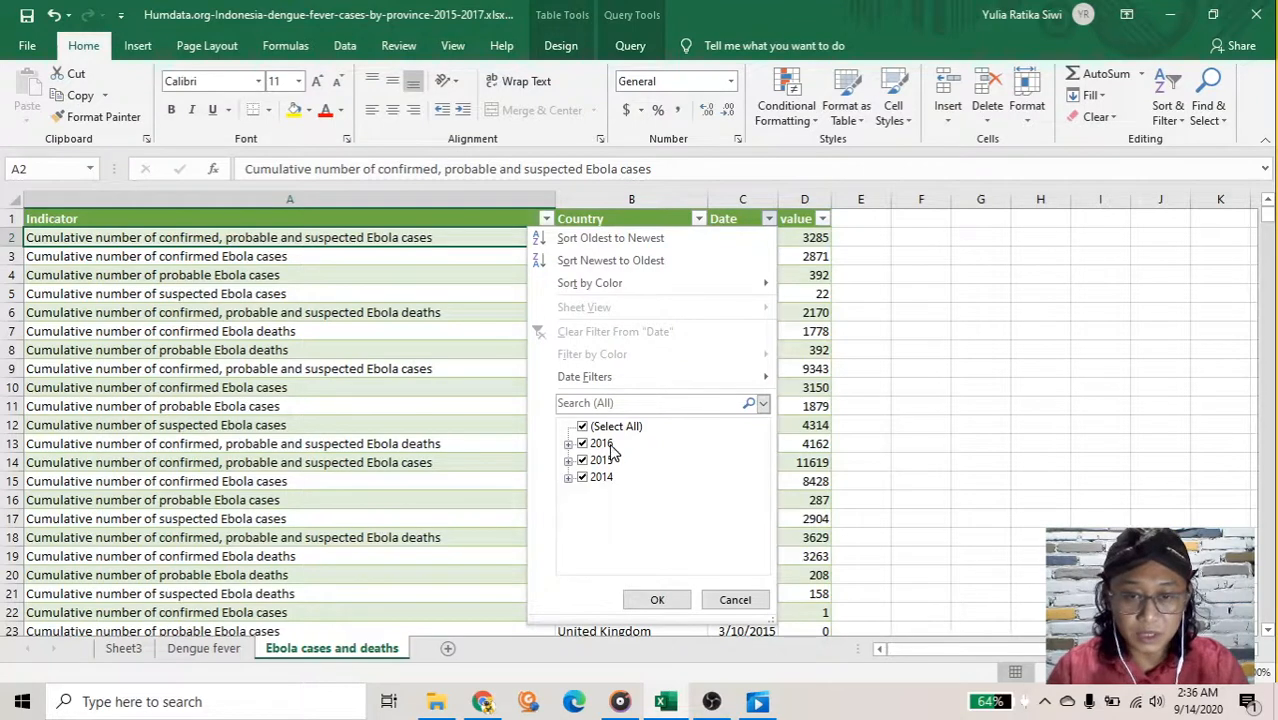
left_click(732, 598)
left_click(670, 484)
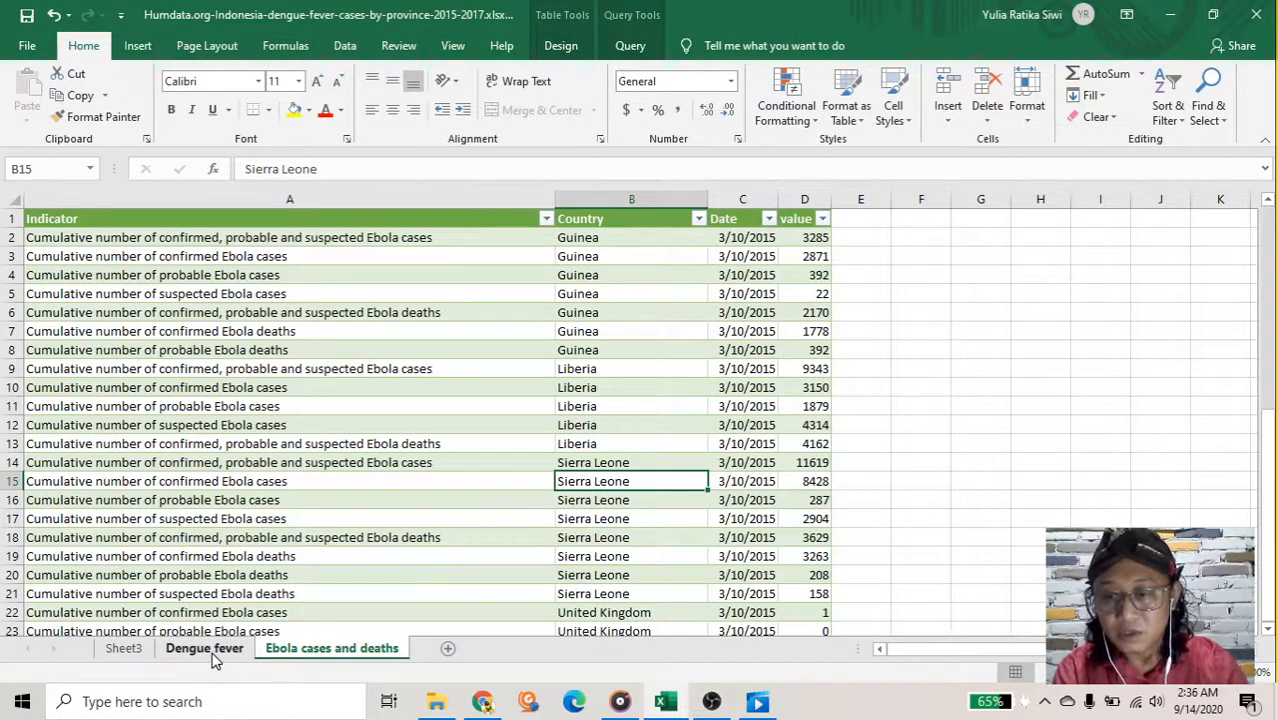
Compare the layout of the Dengue fever sheet with the Indicator, Country, Date and value columns of the Ebola cases and deaths sheet.
left_click(210, 652)
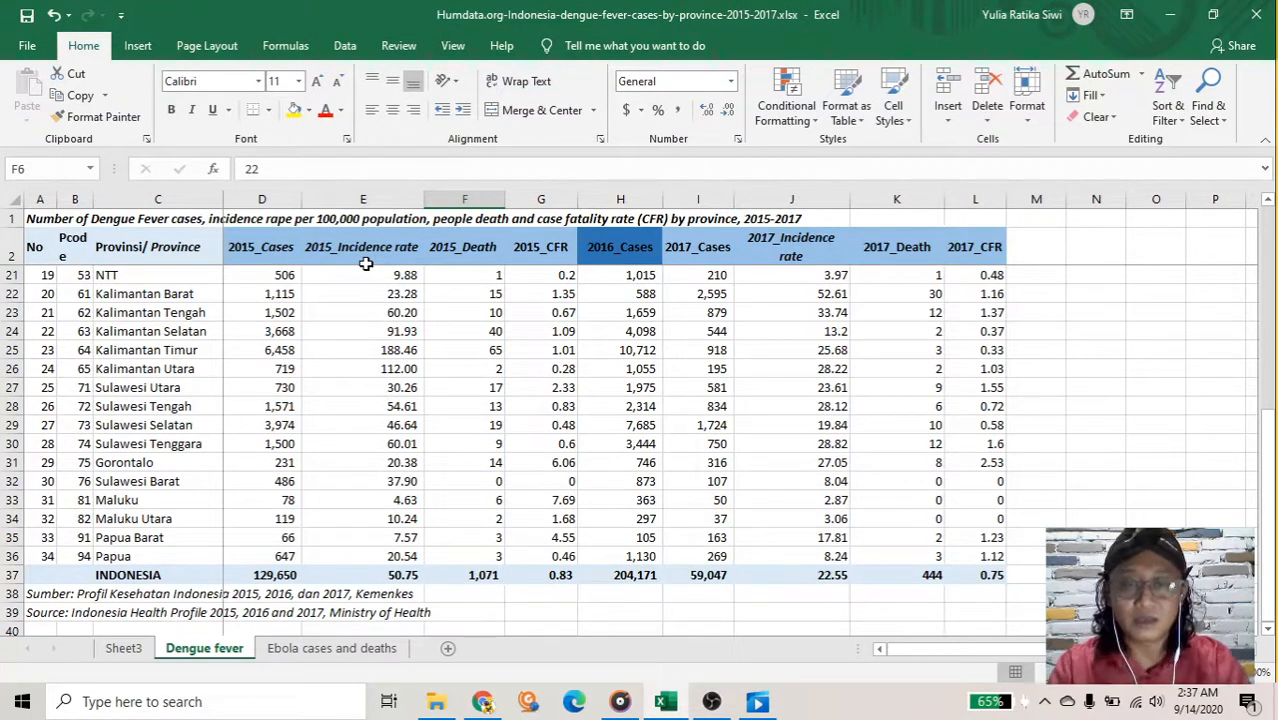
left_click(318, 650)
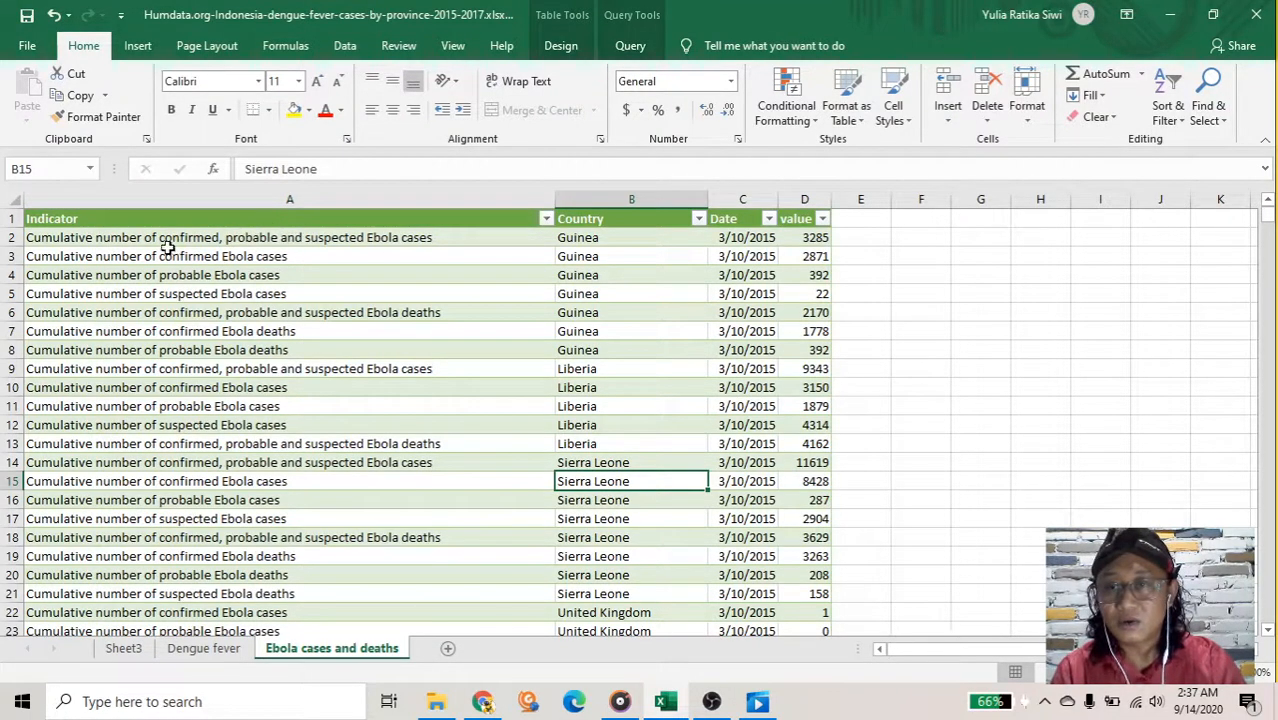
left_click(198, 238)
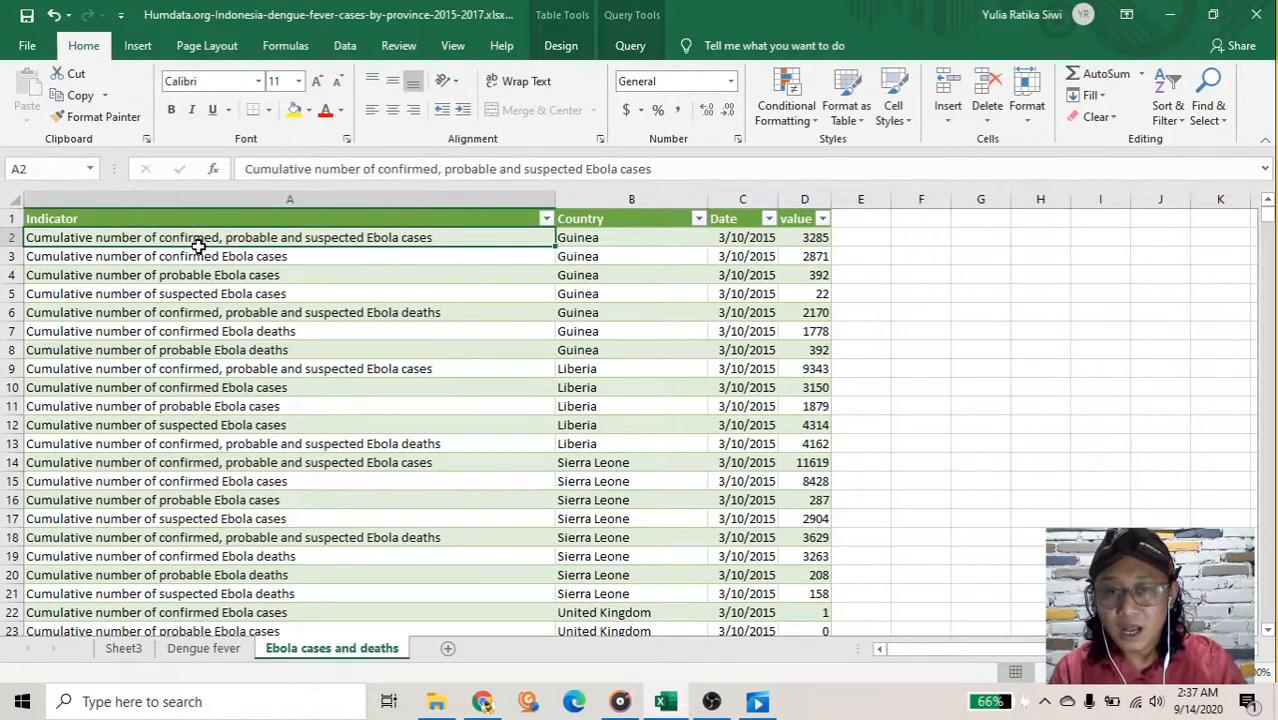
left_click_drag(198, 238, 198, 345)
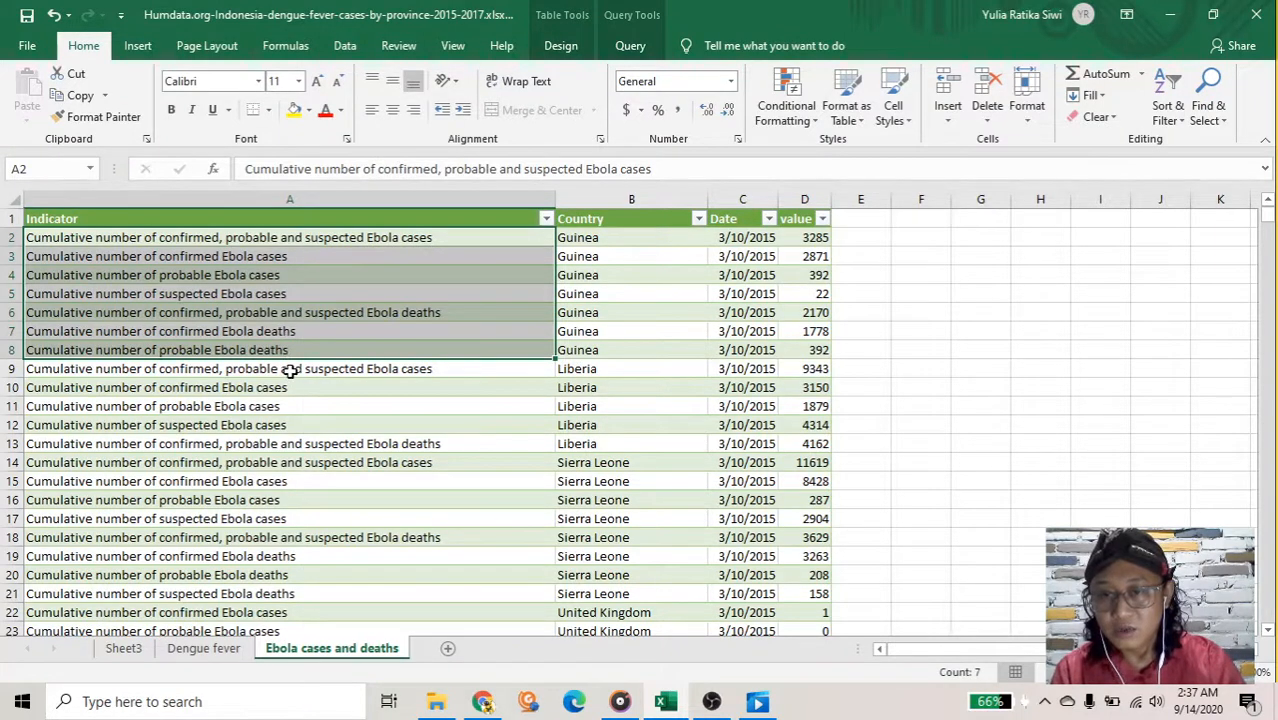
left_click_drag(288, 368, 276, 590)
left_click(306, 441)
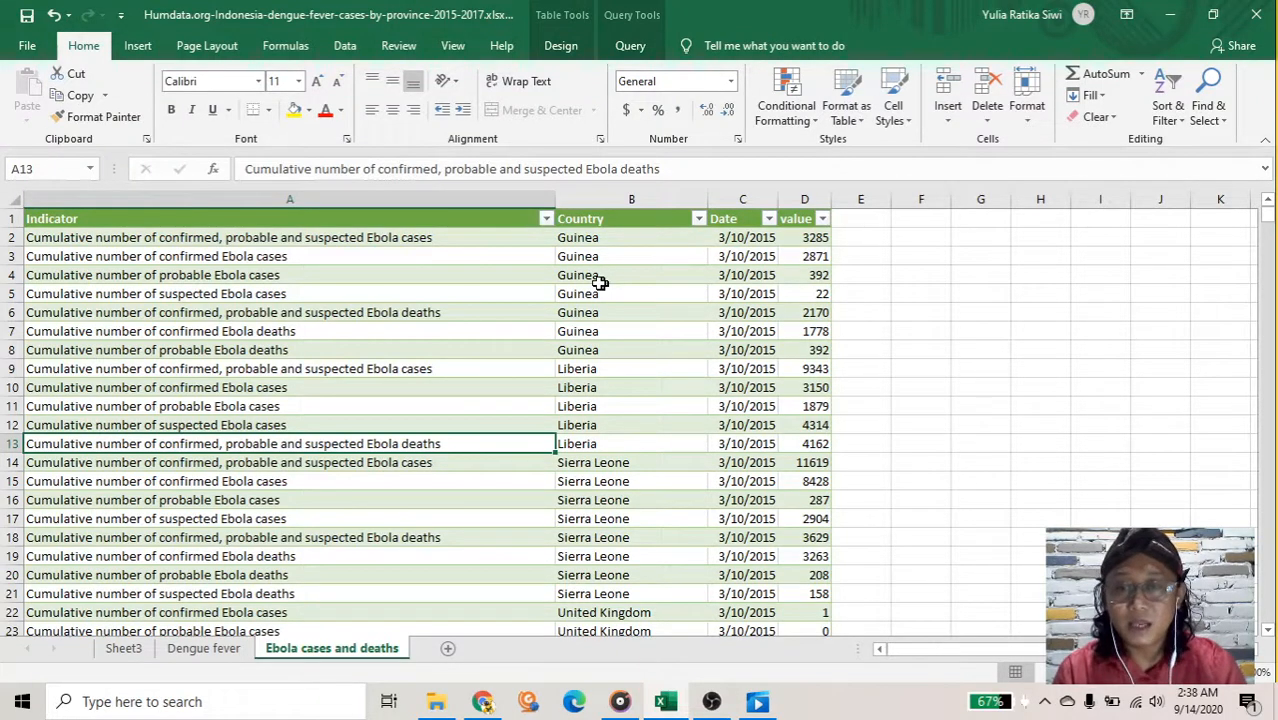
left_click(404, 292)
left_click(402, 237)
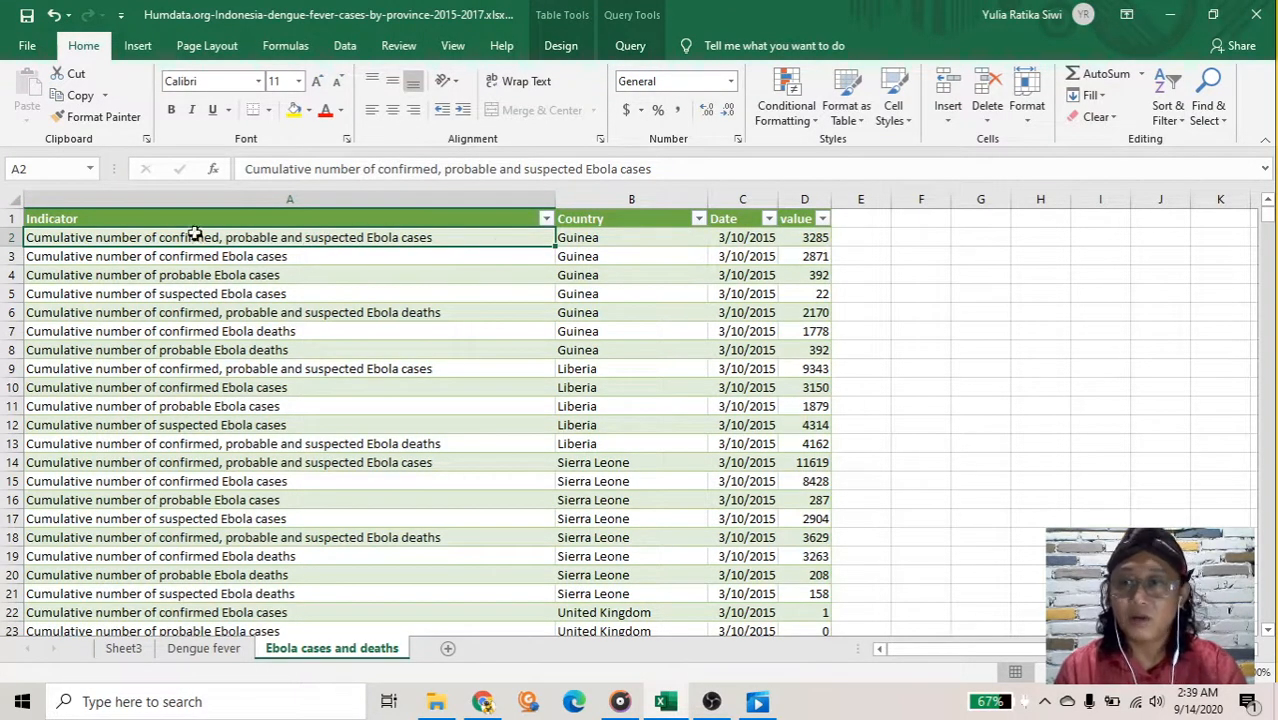
left_click(567, 211)
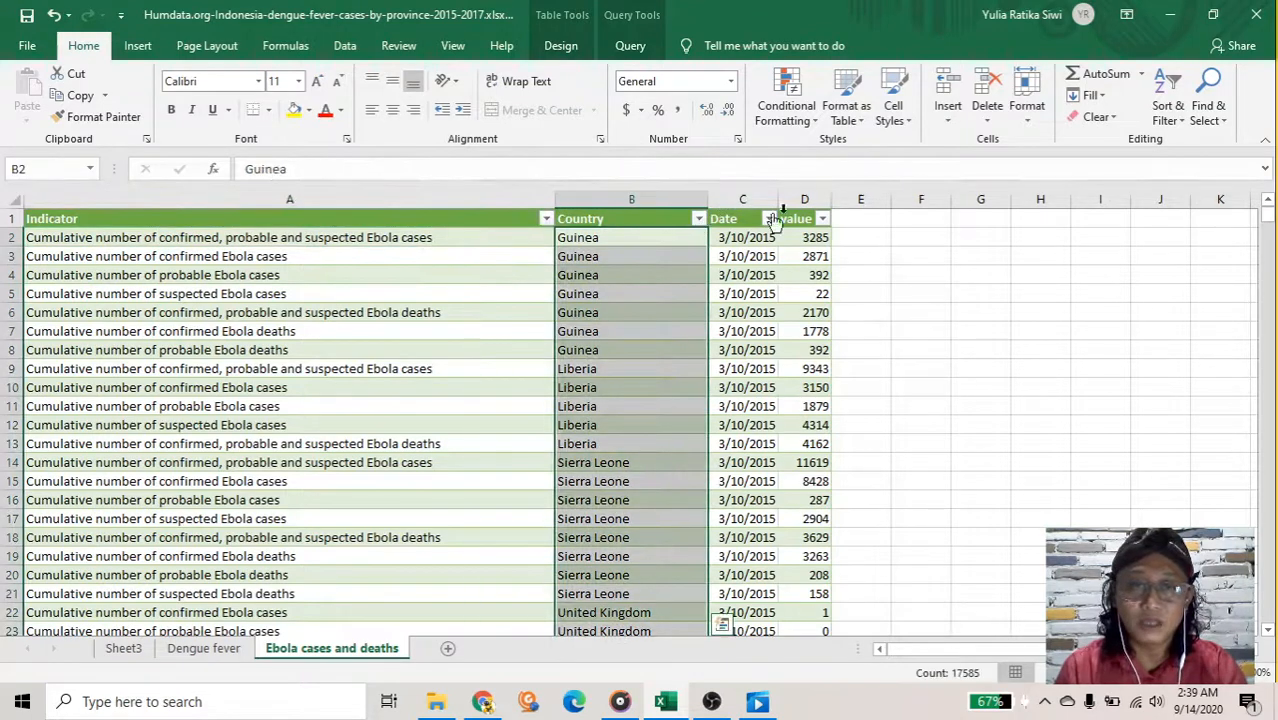
left_click(805, 212)
left_click(572, 246)
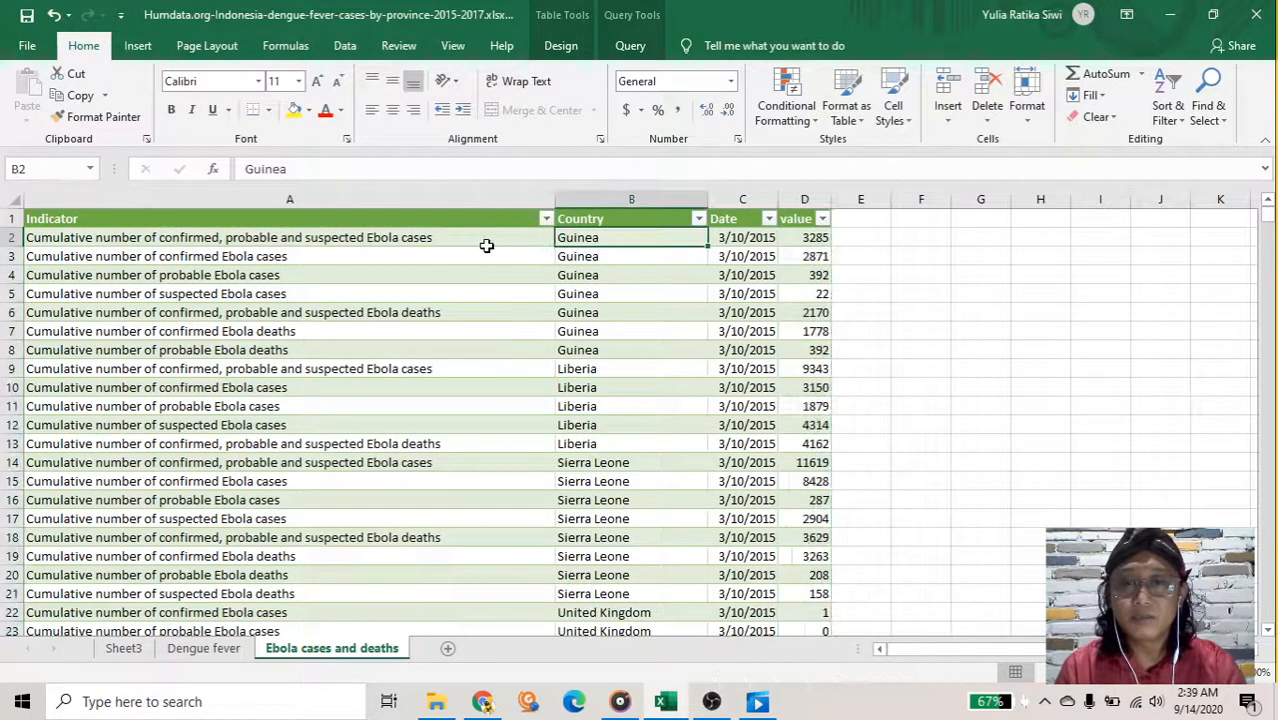
left_click(486, 246)
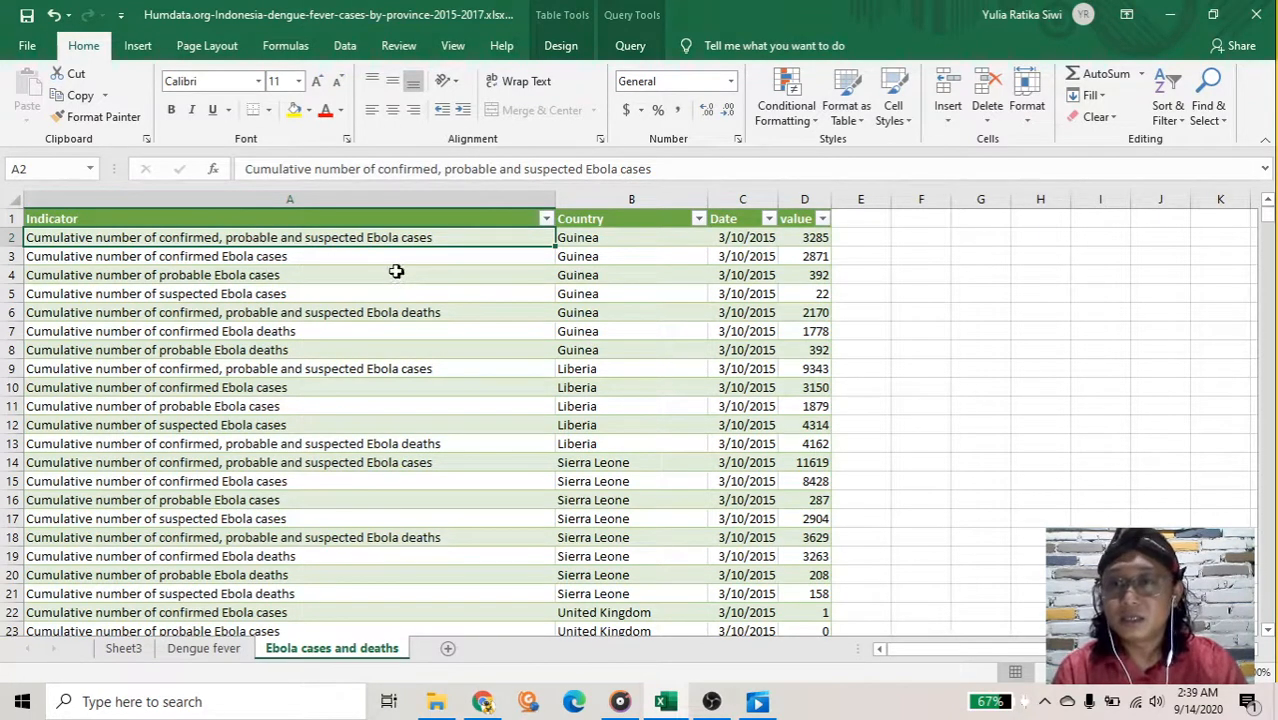
Create a PivotTable on a new worksheet from the entire Humdata_org_ebola_data_db_format table.
left_click(142, 53)
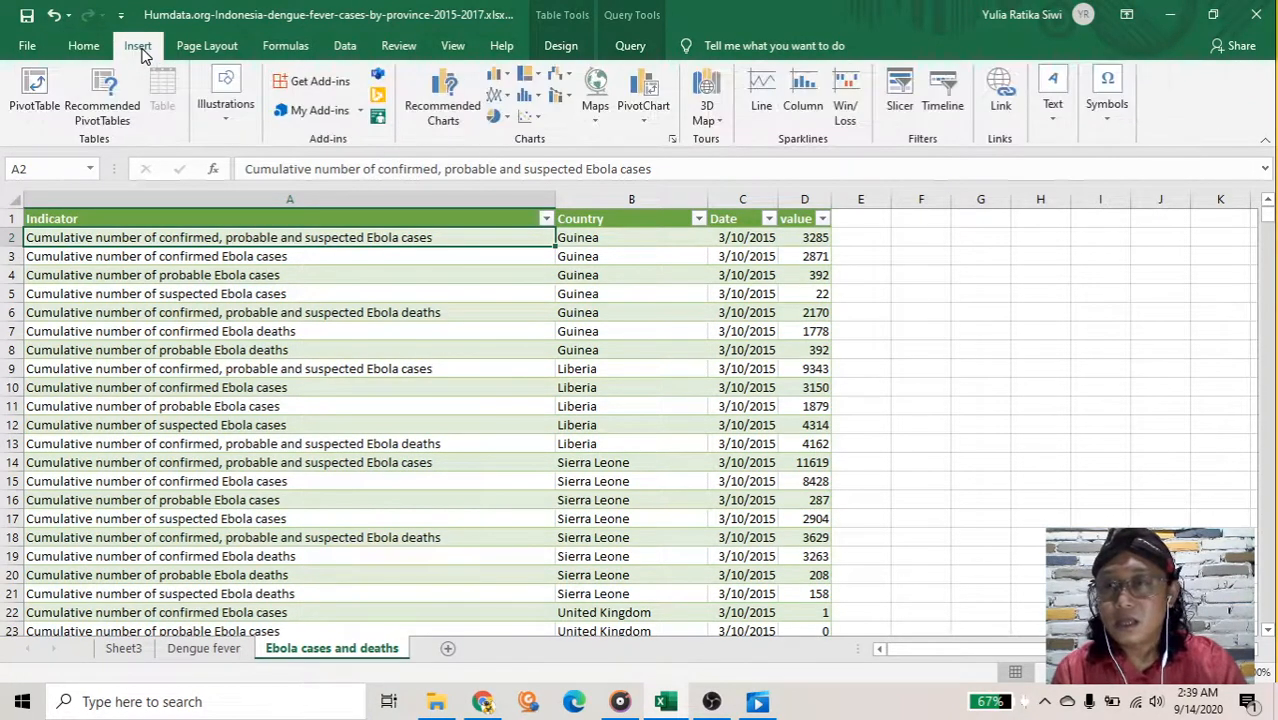
left_click(153, 218)
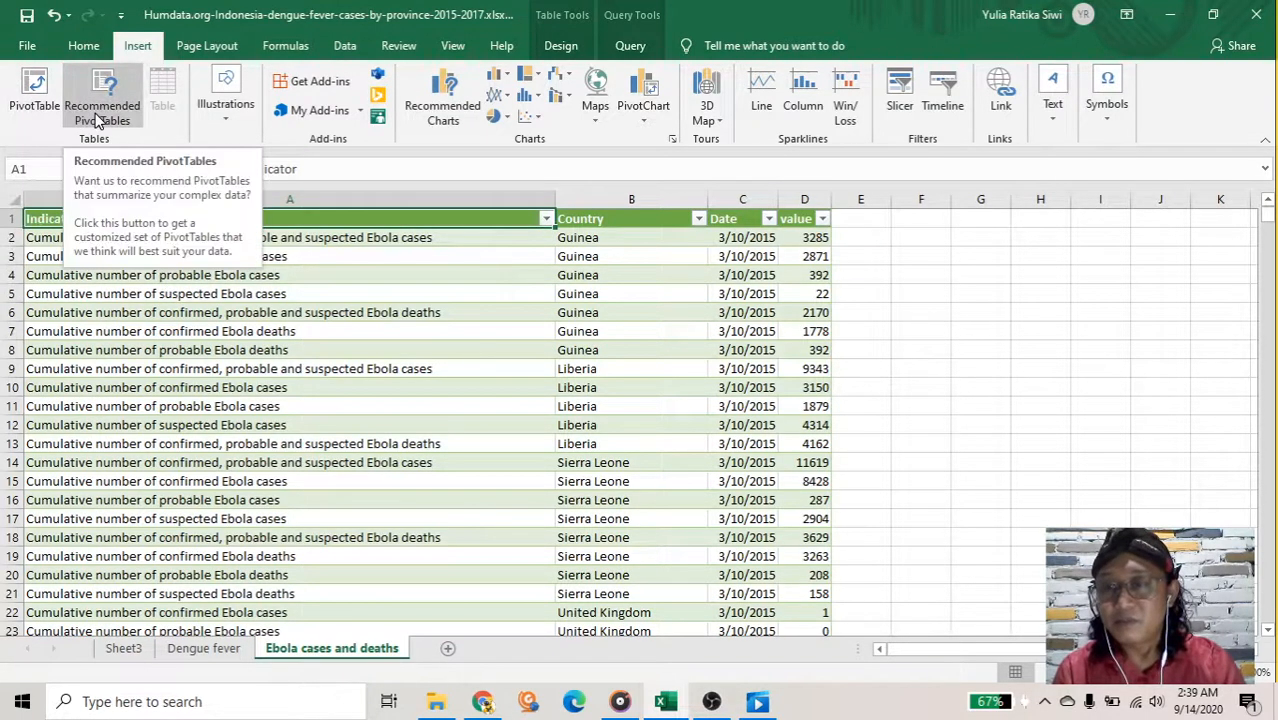
left_click(22, 118)
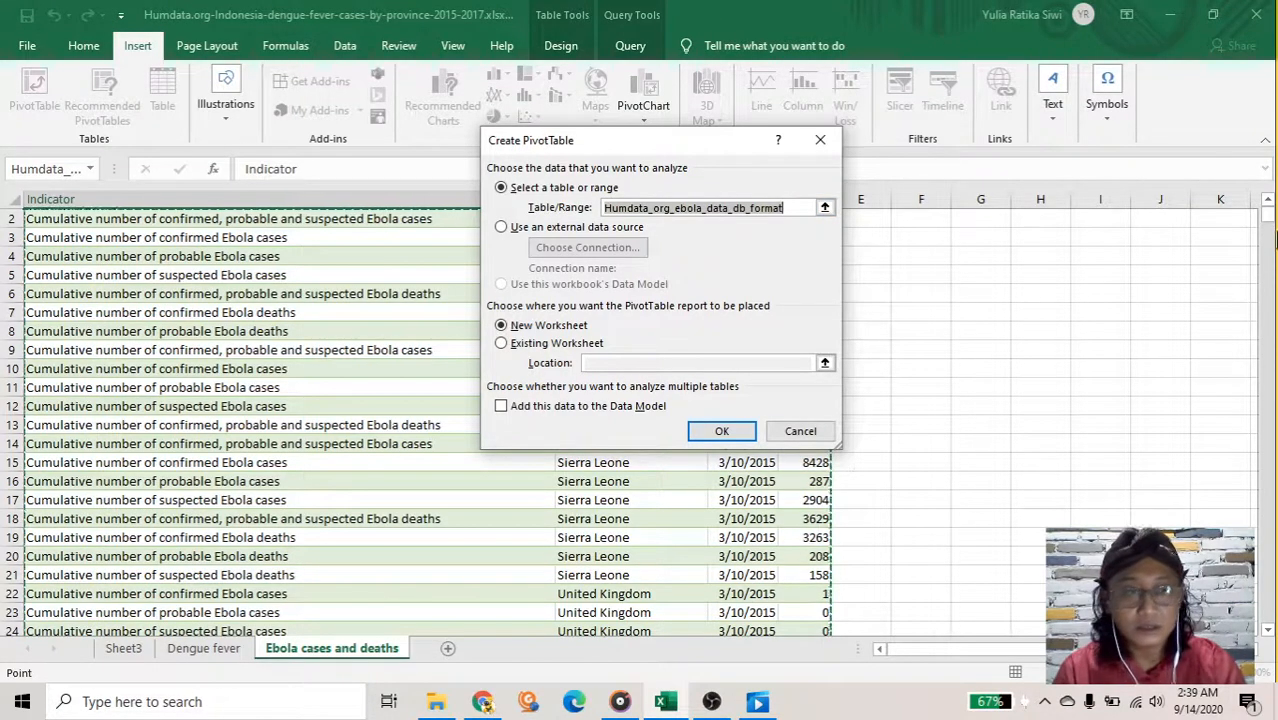
left_click_drag(1268, 220, 1262, 645)
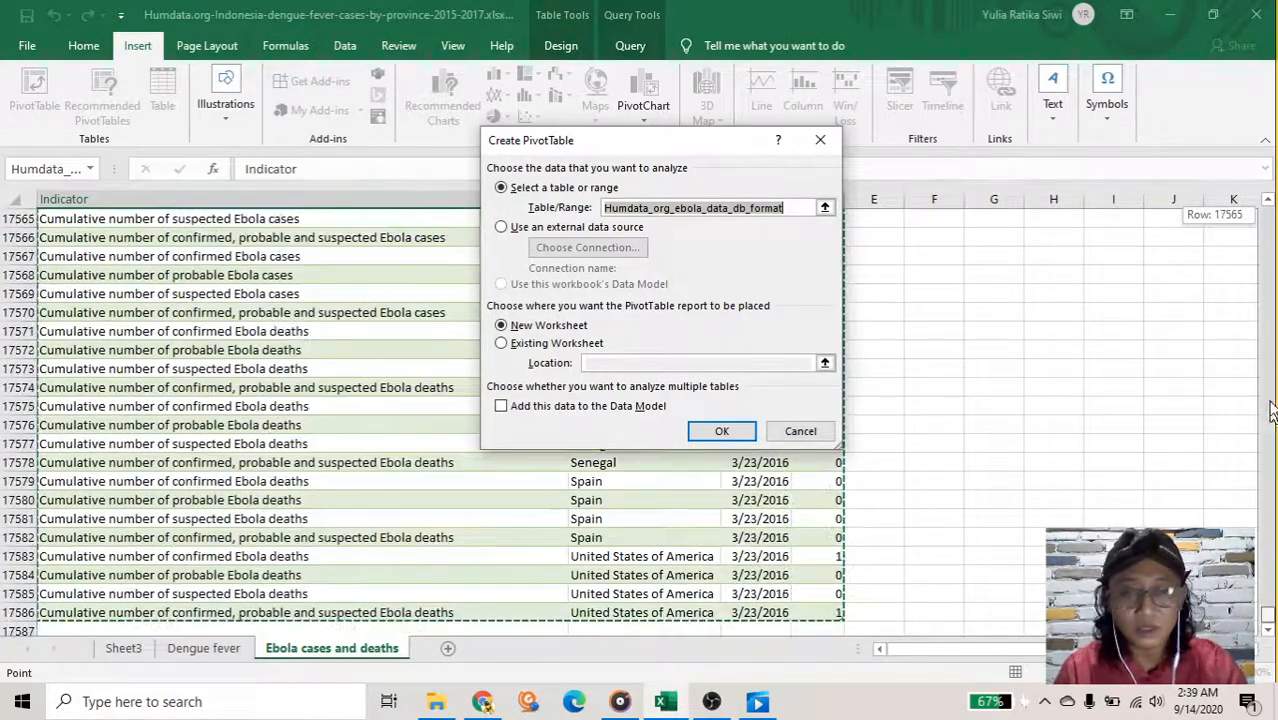
left_click_drag(1271, 410, 1256, 207)
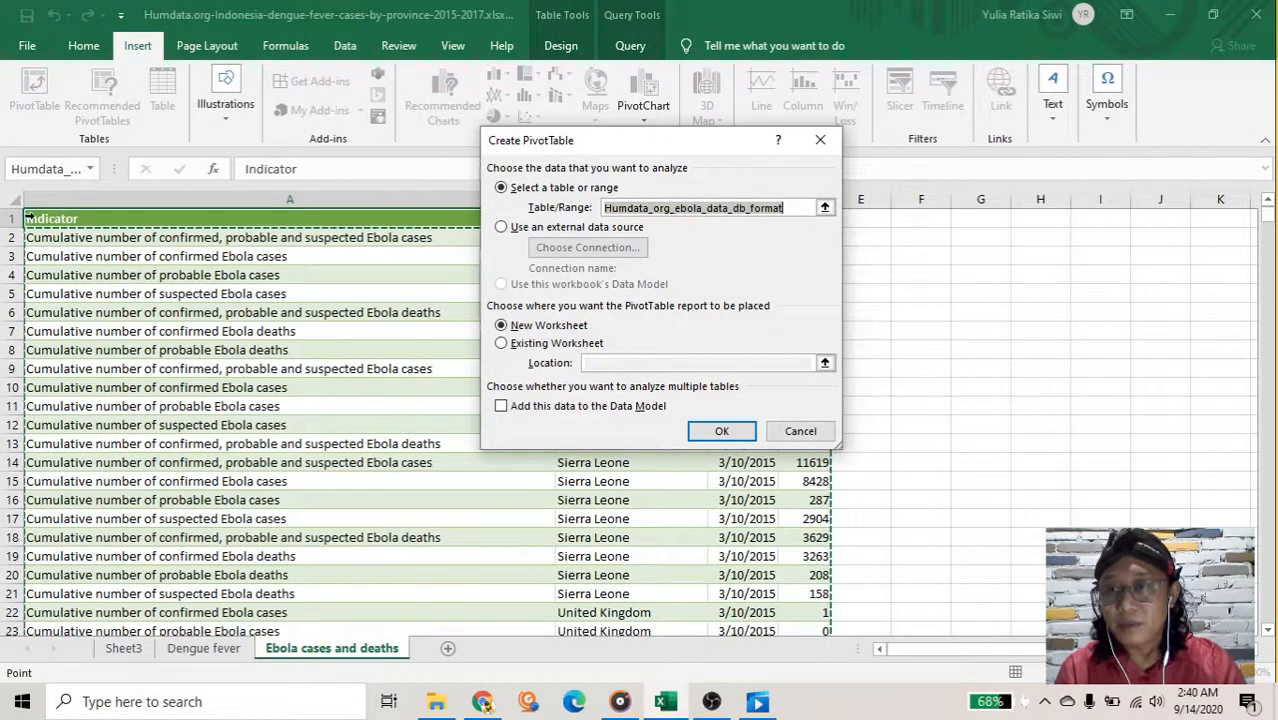
left_click(673, 207)
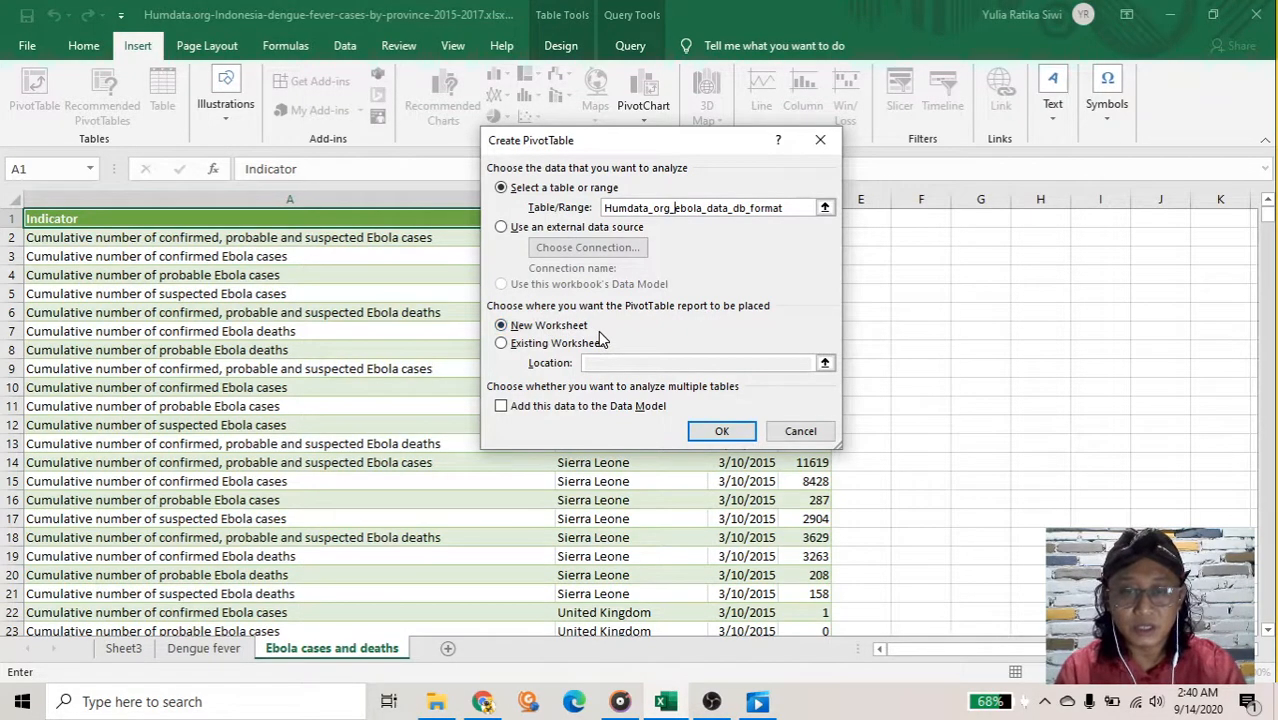
left_click(555, 343)
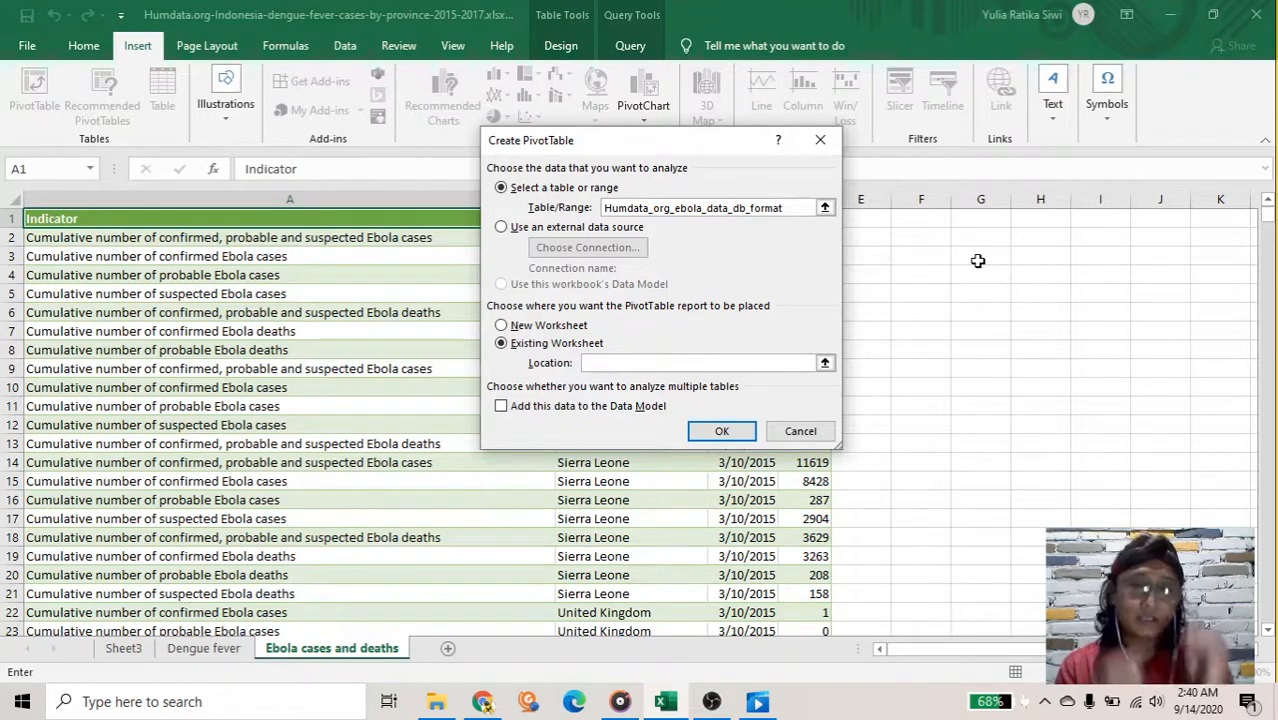
left_click(566, 328)
left_click(721, 431)
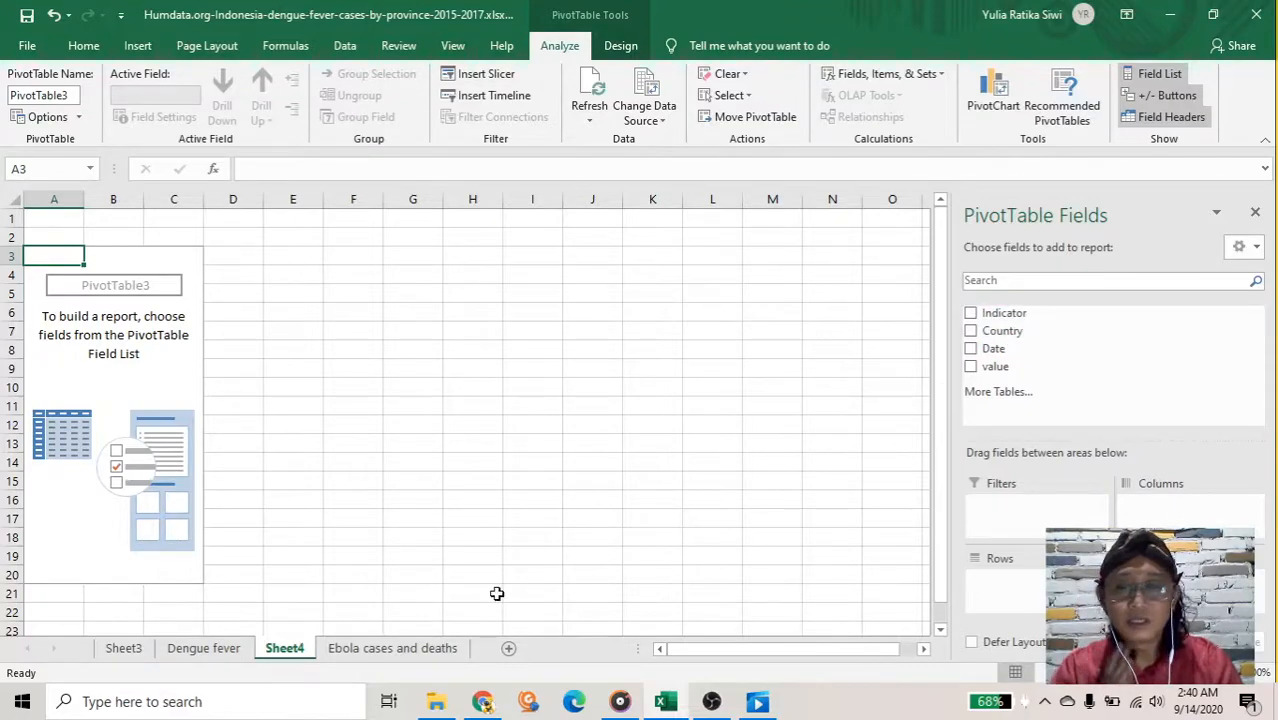
Sum the value field in the new PivotTable and break it down with Indicator as the row field.
left_click(396, 649)
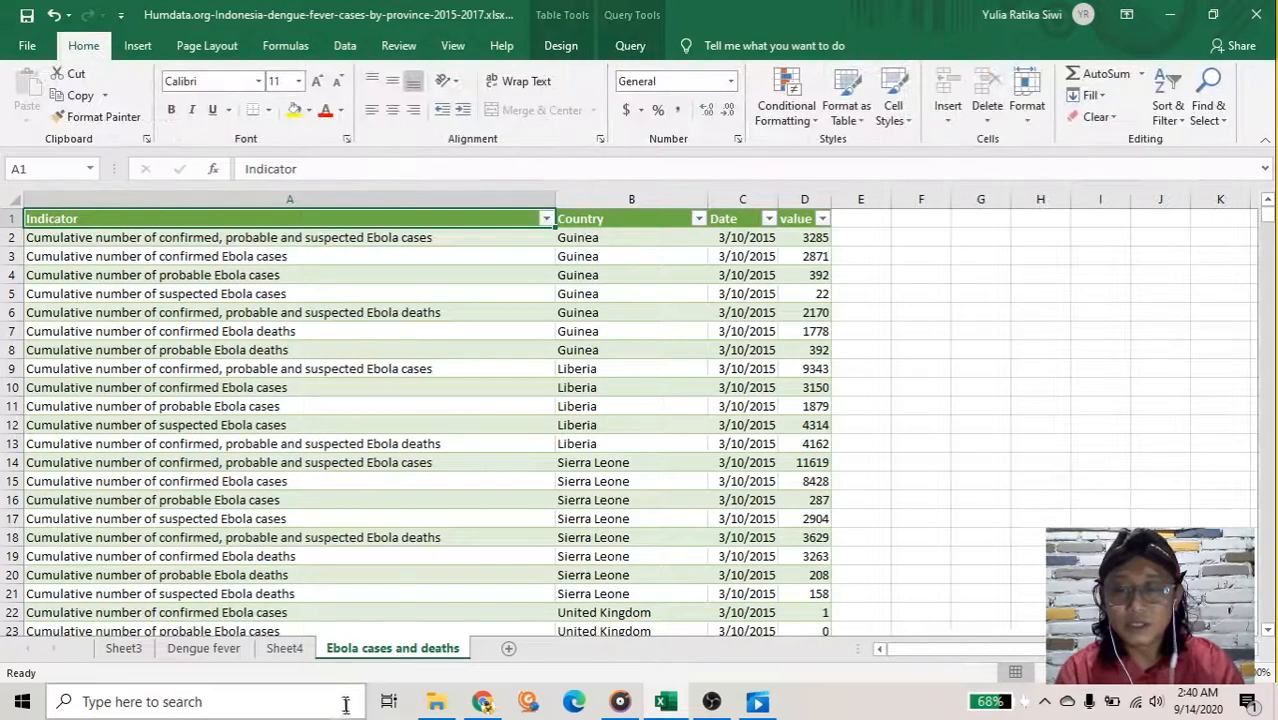
left_click(288, 650)
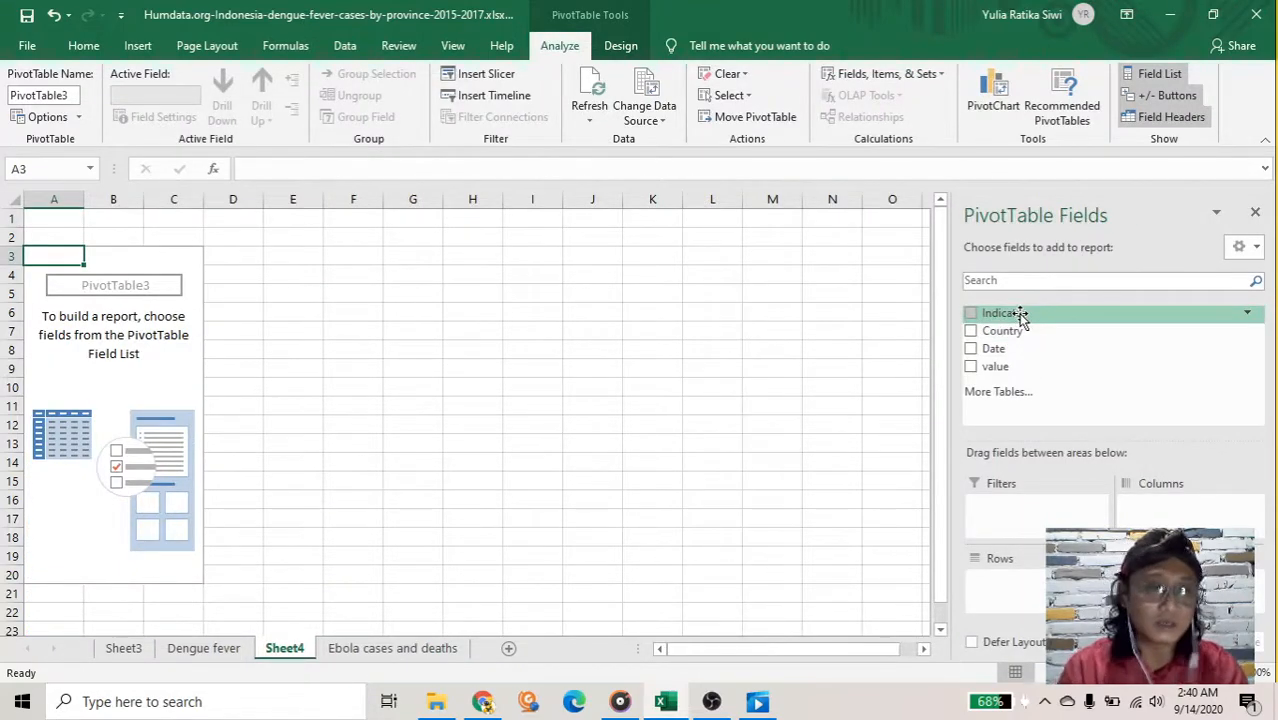
left_click(970, 368)
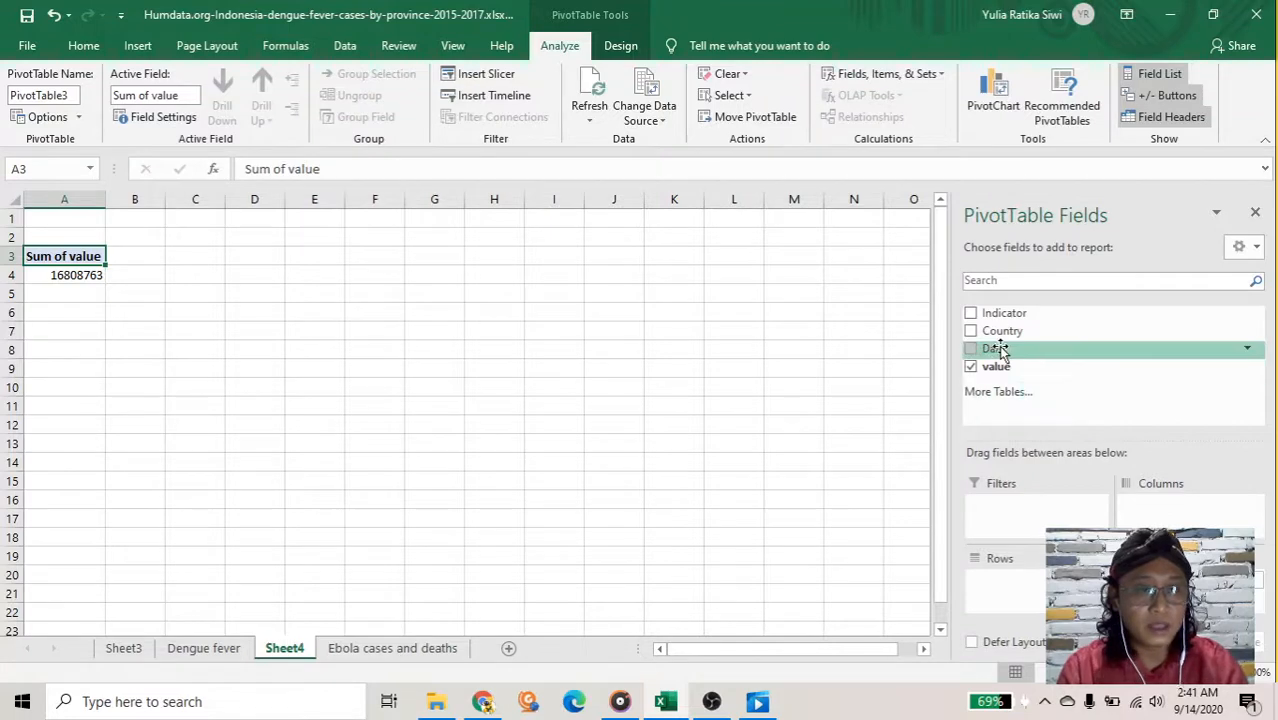
left_click_drag(1003, 337, 993, 582)
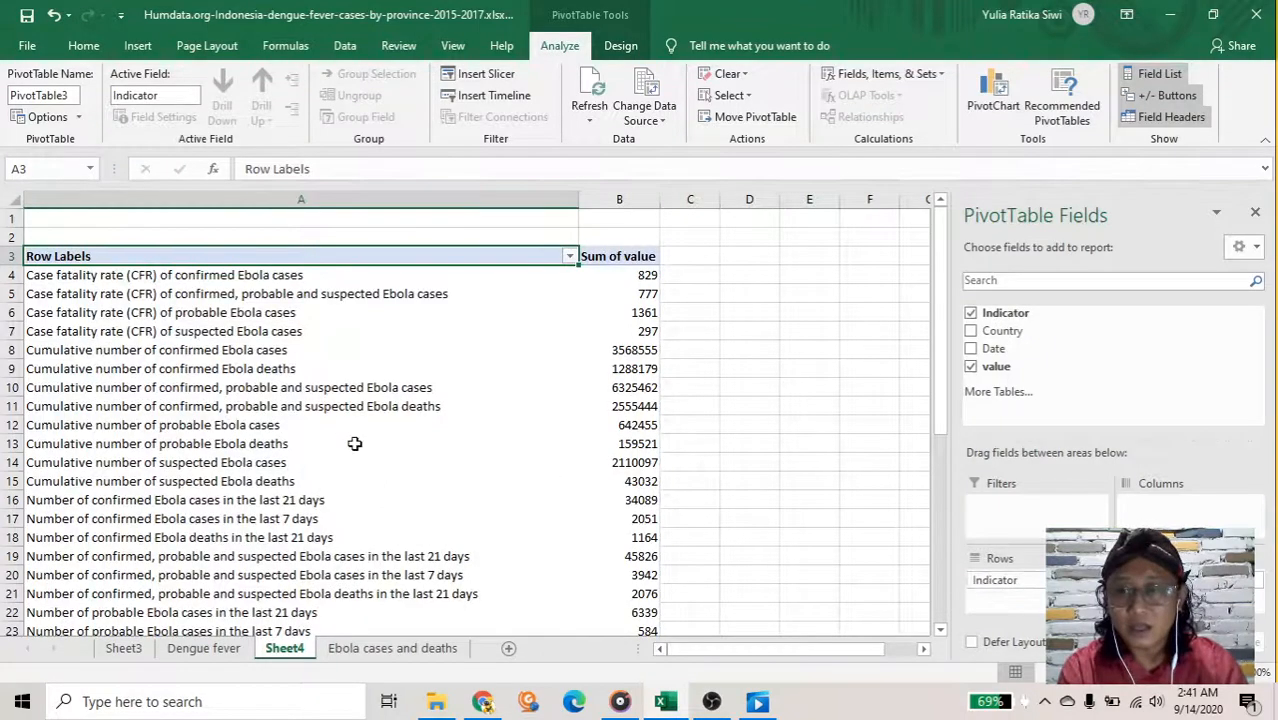
Look through the indicator rows, and nest the Country field beneath Indicator in the PivotTable rows.
left_click(231, 352)
scroll(278, 445, "down", 10)
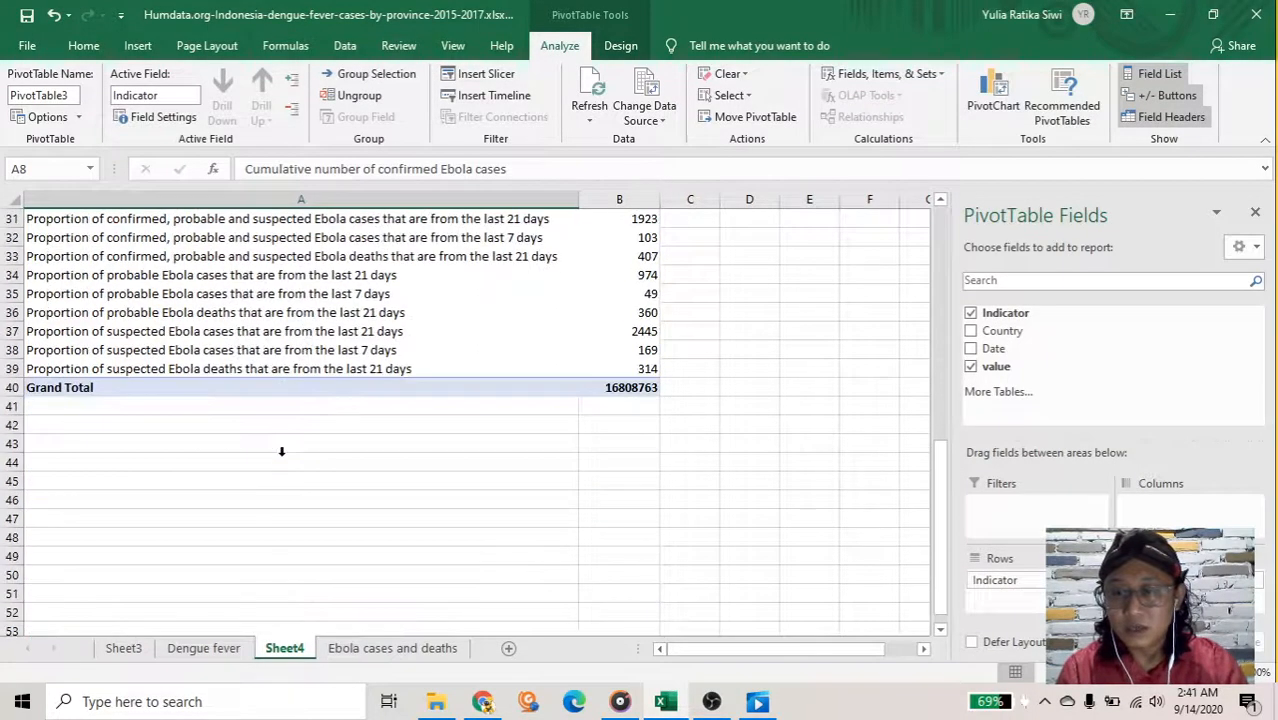
scroll(281, 448, "up", 4)
scroll(281, 452, "up", 6)
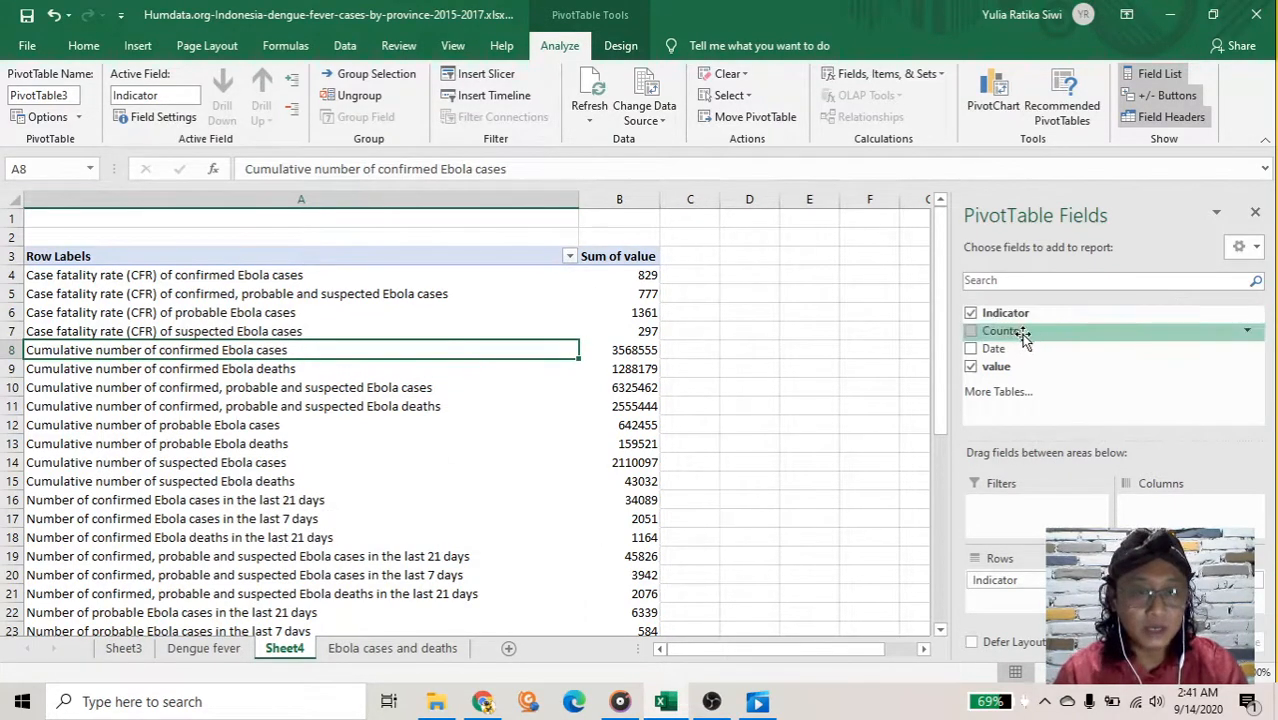
left_click_drag(1022, 338, 995, 600)
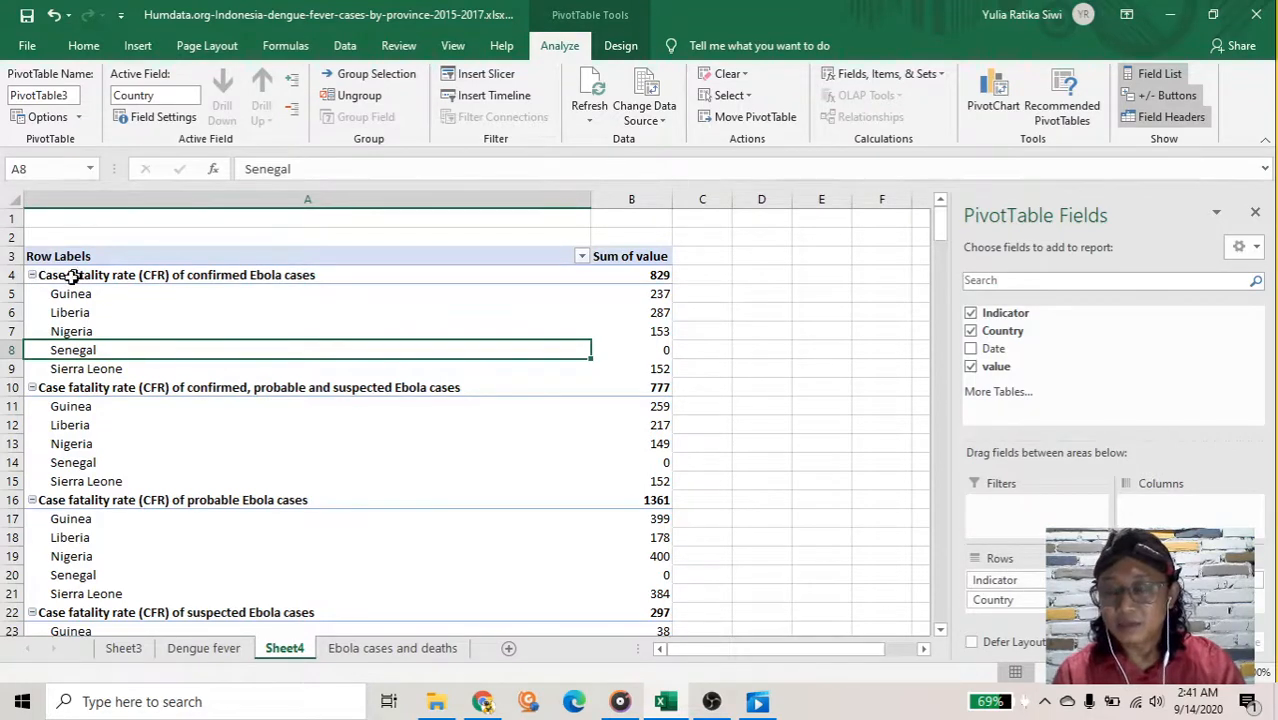
Collapse the country rows under the first two case fatality rate indicators, and expand both groups again.
left_click(32, 276)
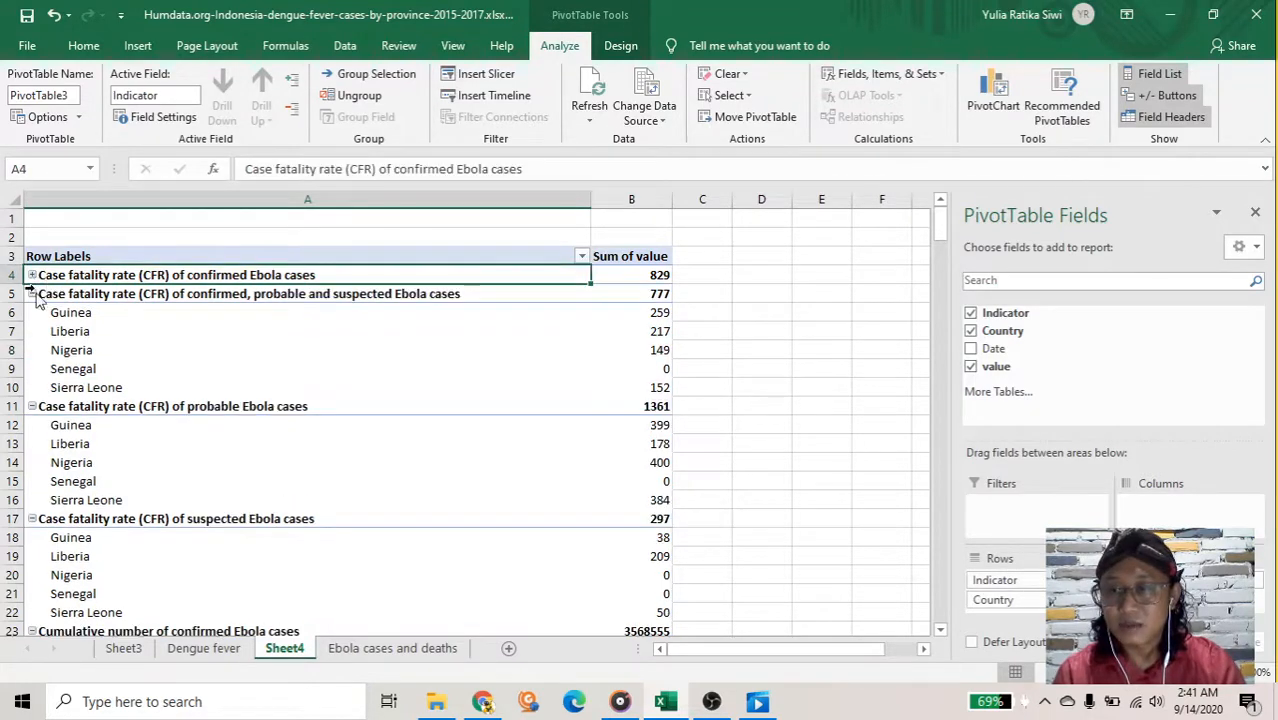
left_click(30, 294)
left_click(32, 295)
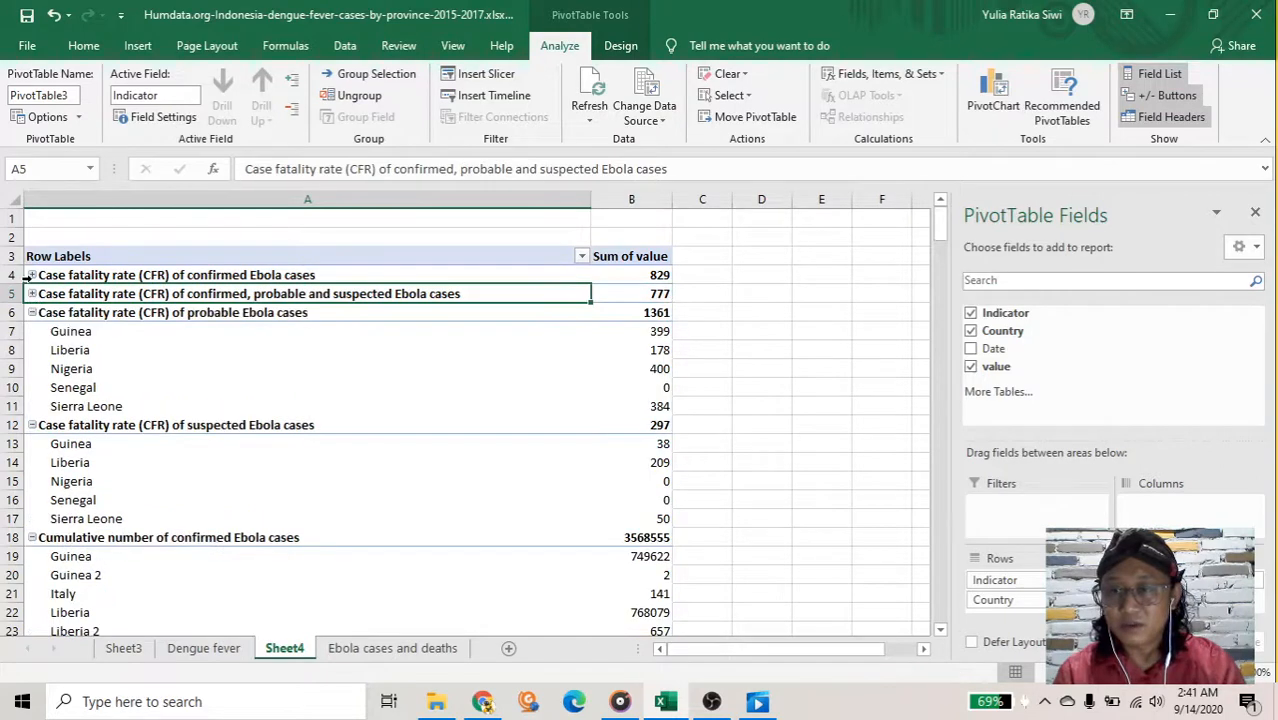
left_click(28, 277)
left_click(32, 275)
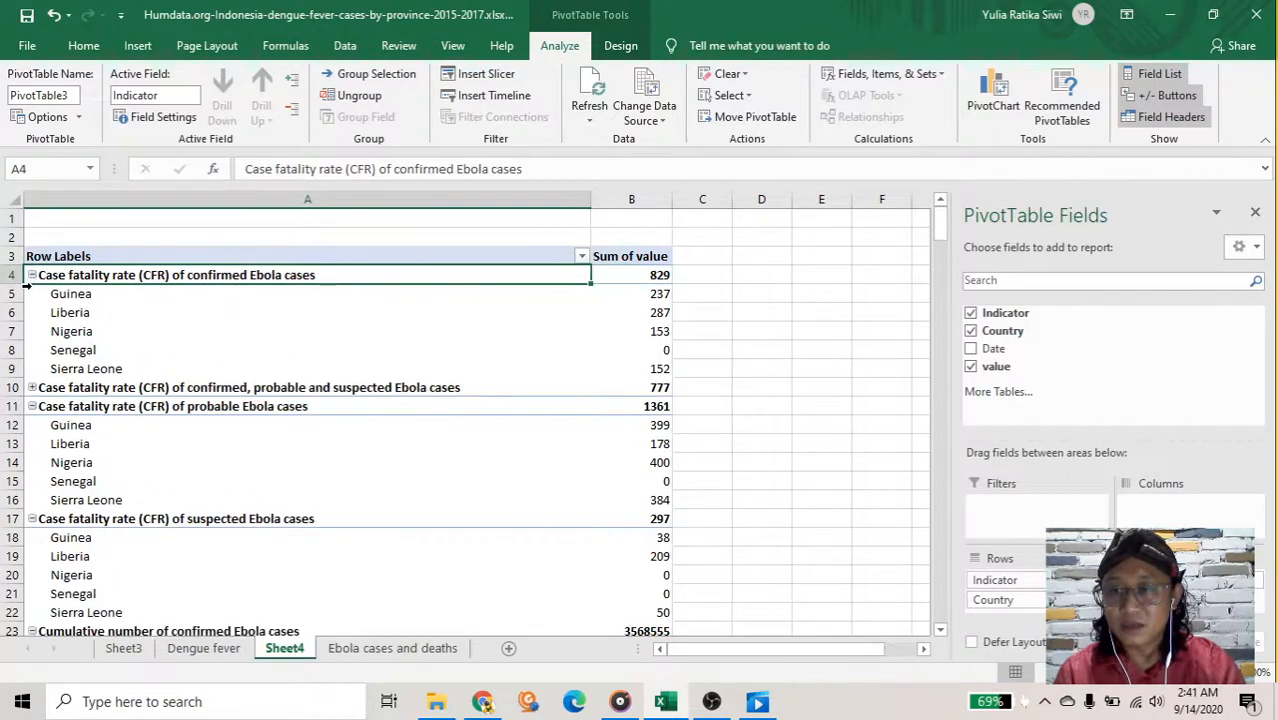
left_click(32, 388)
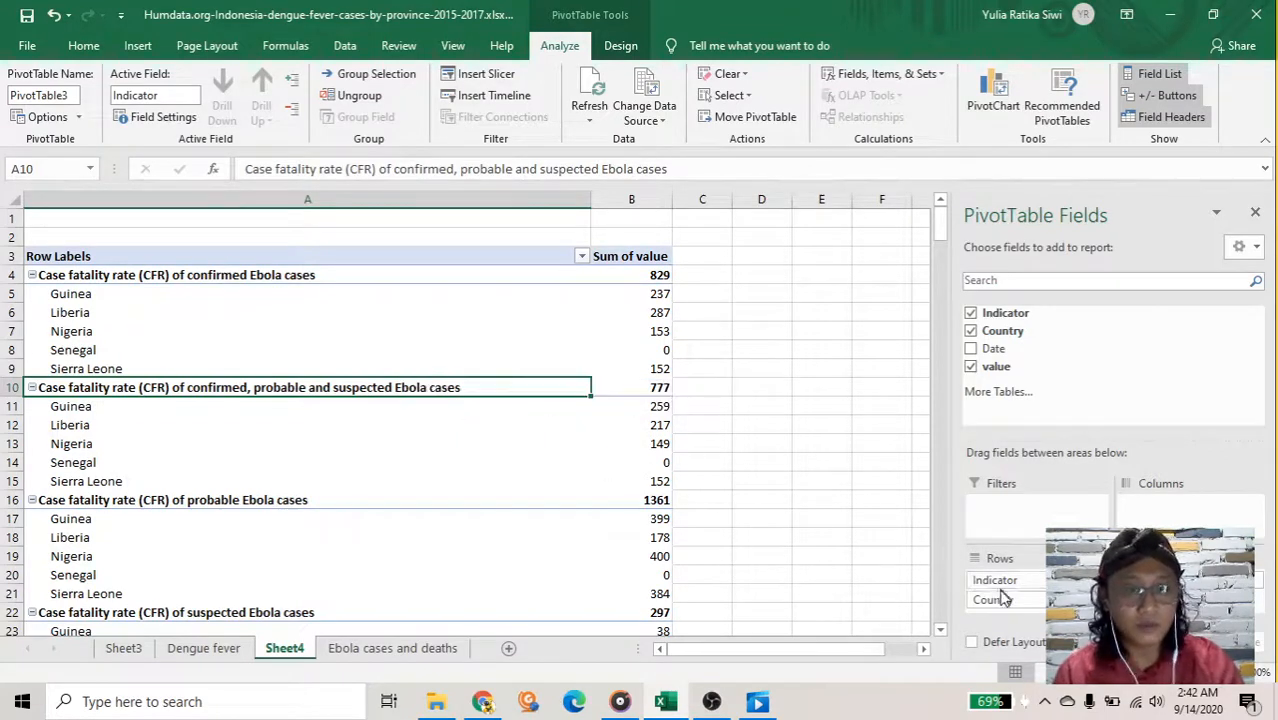
Move the Country field from the PivotTable's rows to its columns and add Date as a report filter.
left_click_drag(993, 600, 1140, 515)
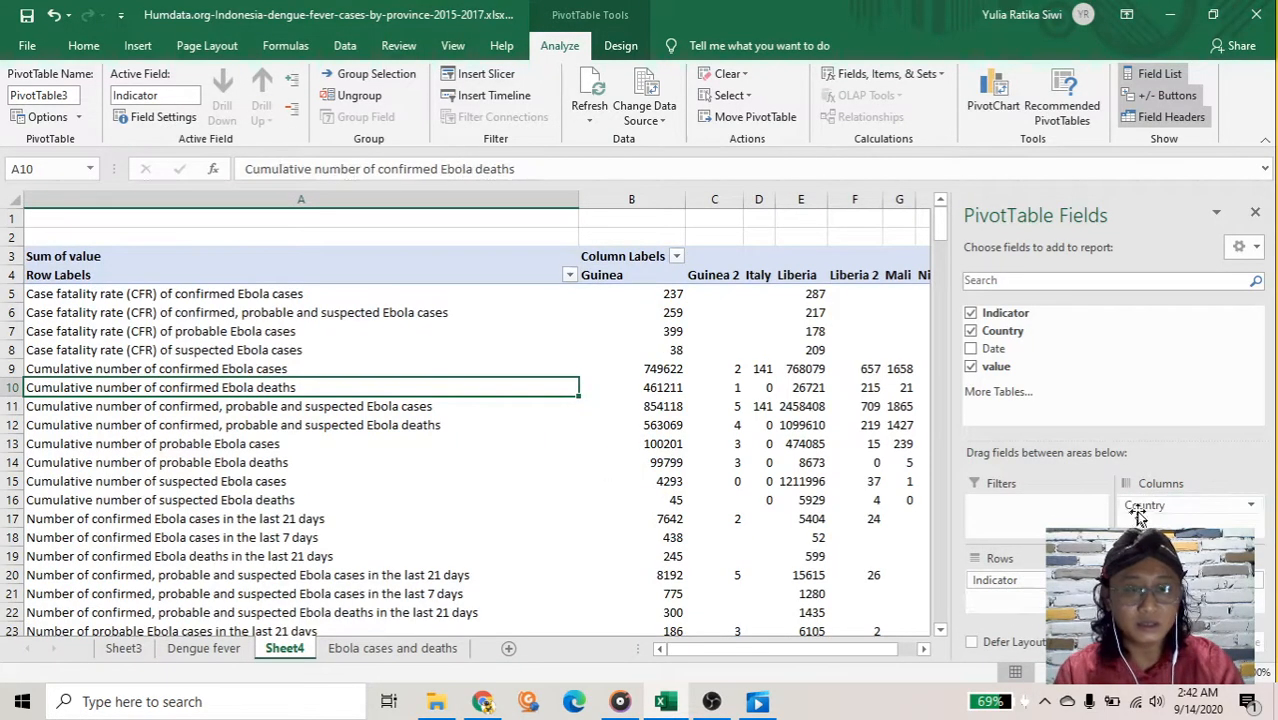
left_click_drag(733, 653, 700, 653)
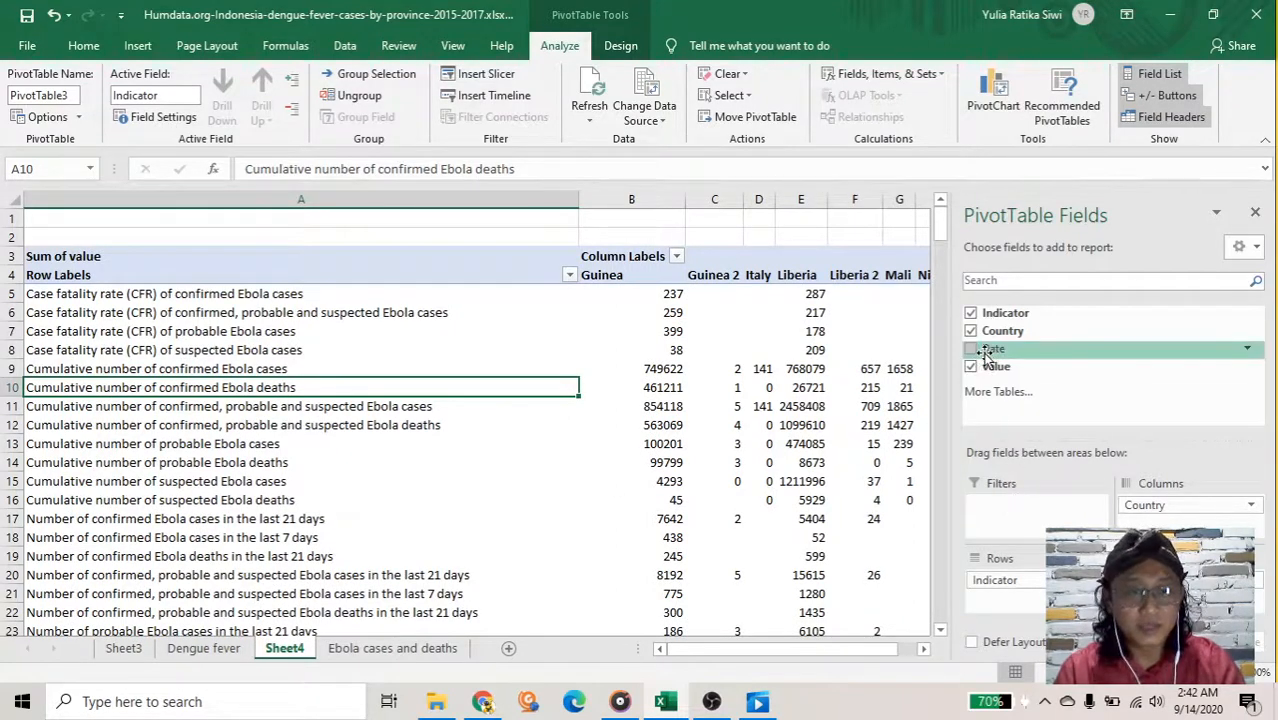
left_click_drag(995, 348, 990, 507)
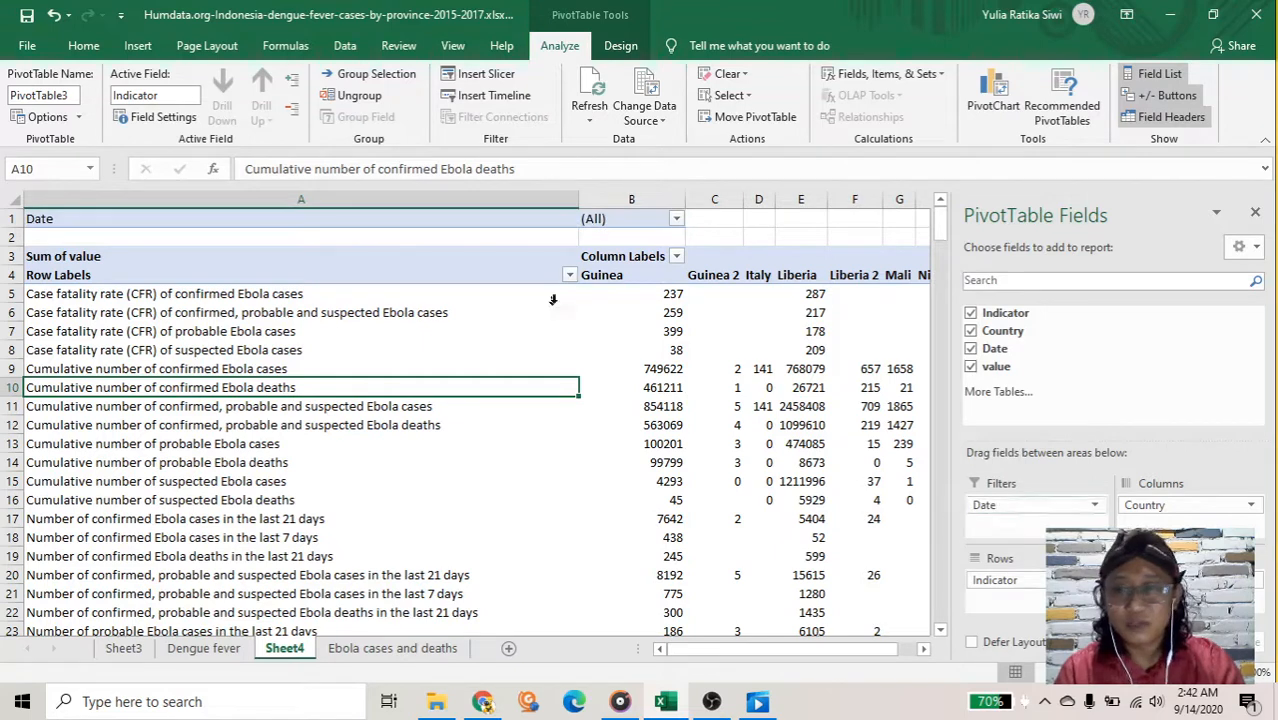
Allow multiple selections in the Date report filter, try the dates 8/29/2014 through 9/16/2014, and restore the filter to all dates.
left_click(677, 220)
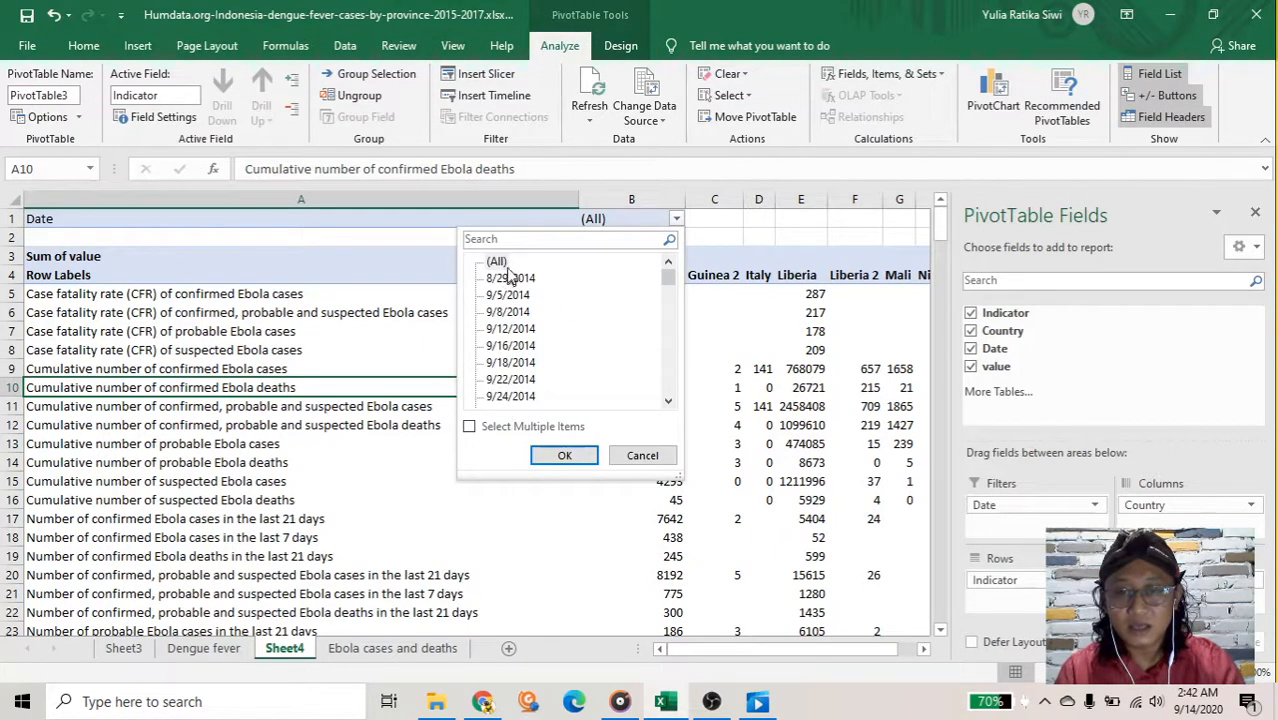
left_click(471, 429)
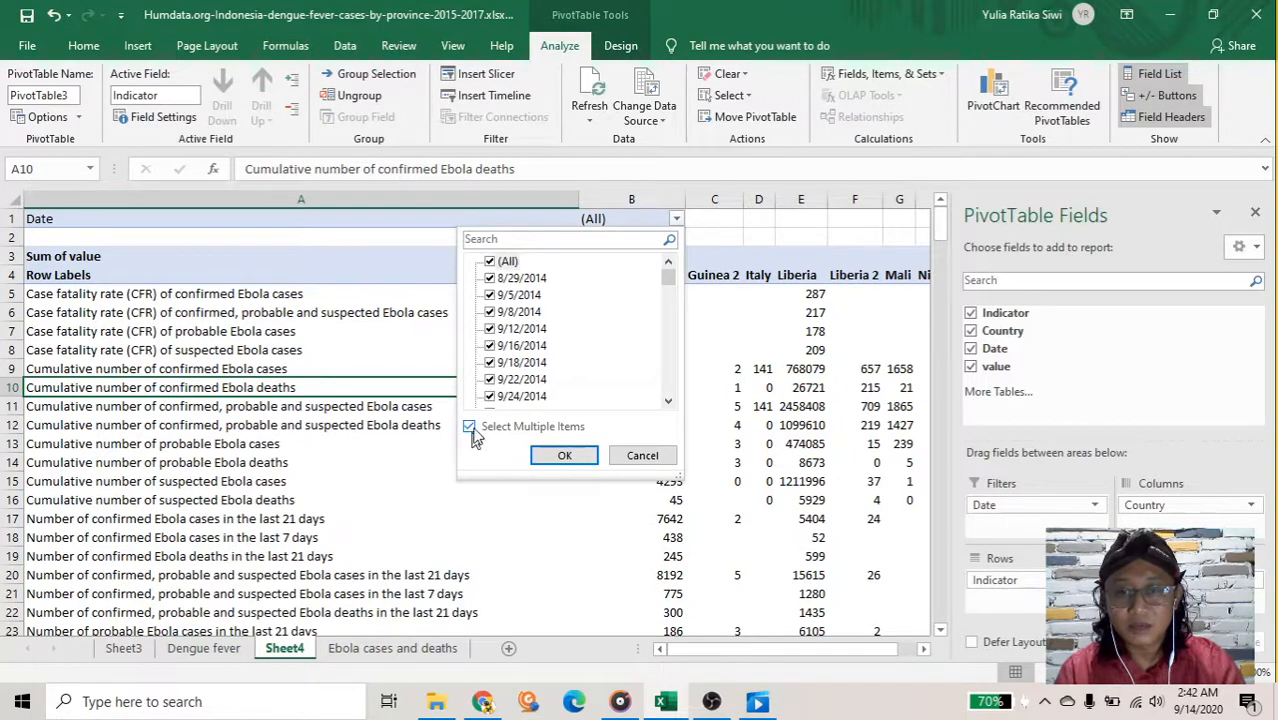
left_click(490, 262)
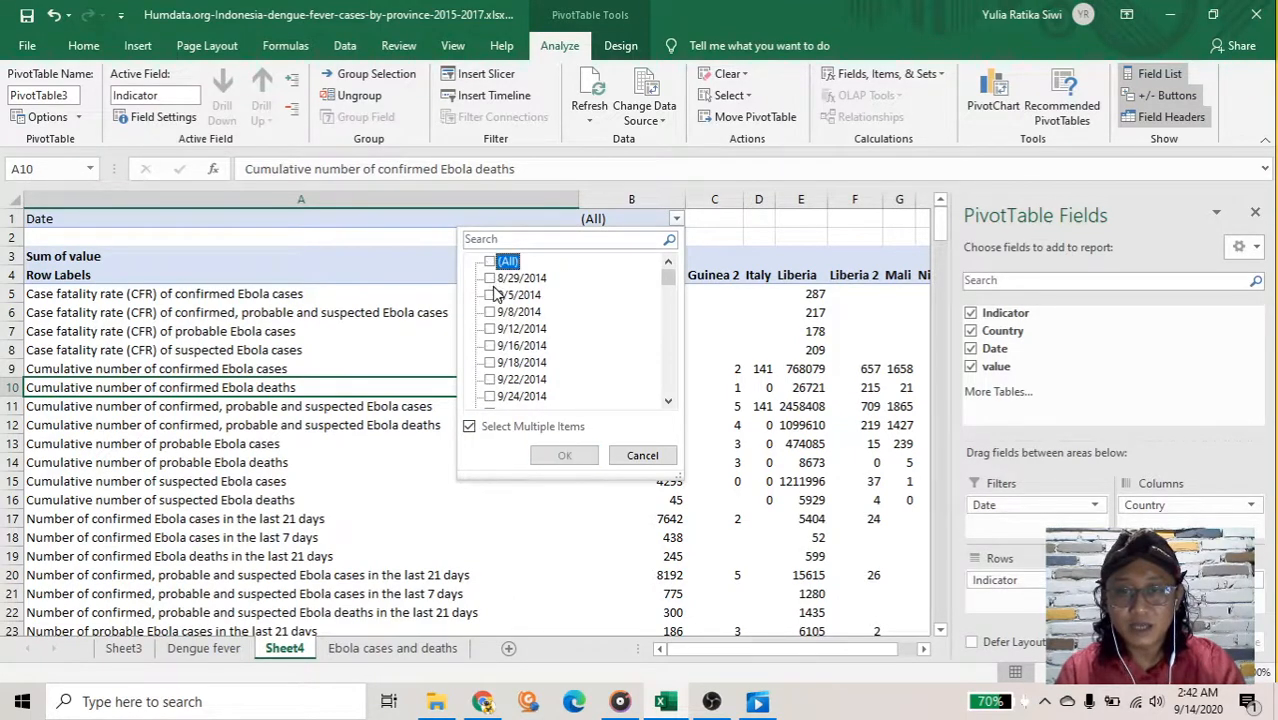
left_click(490, 278)
left_click(490, 295)
left_click(490, 312)
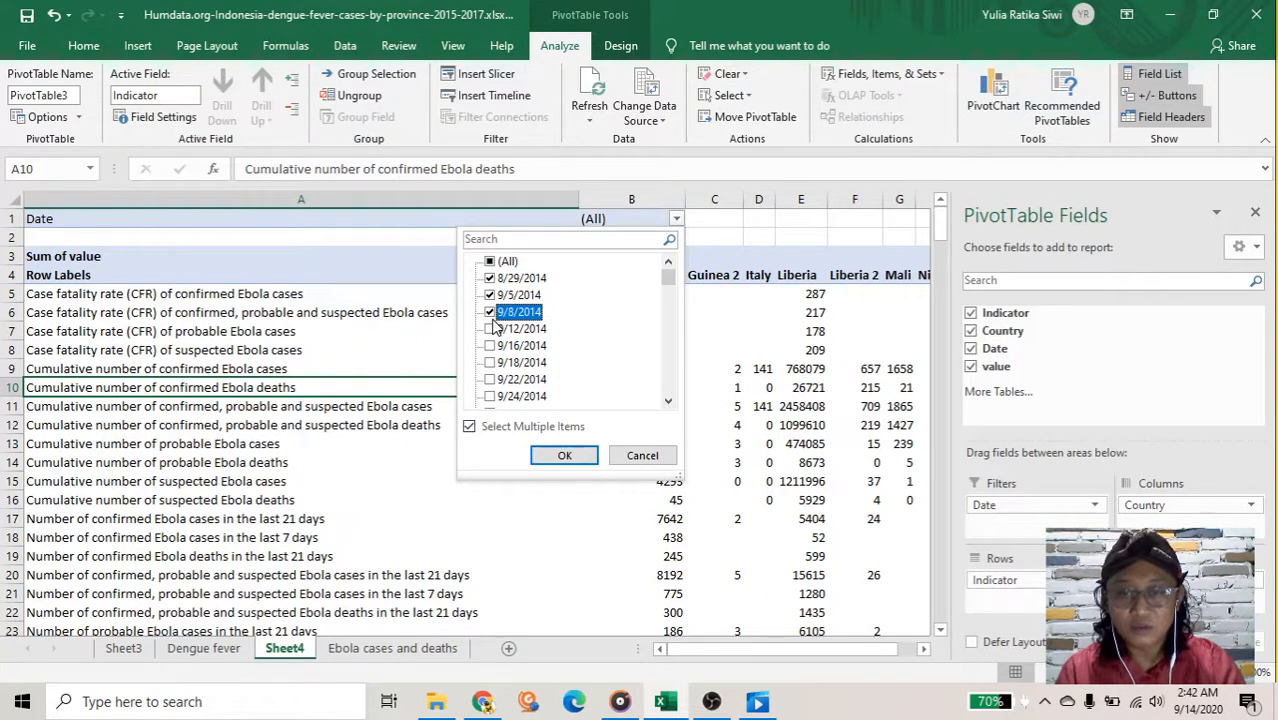
left_click(490, 329)
left_click(490, 346)
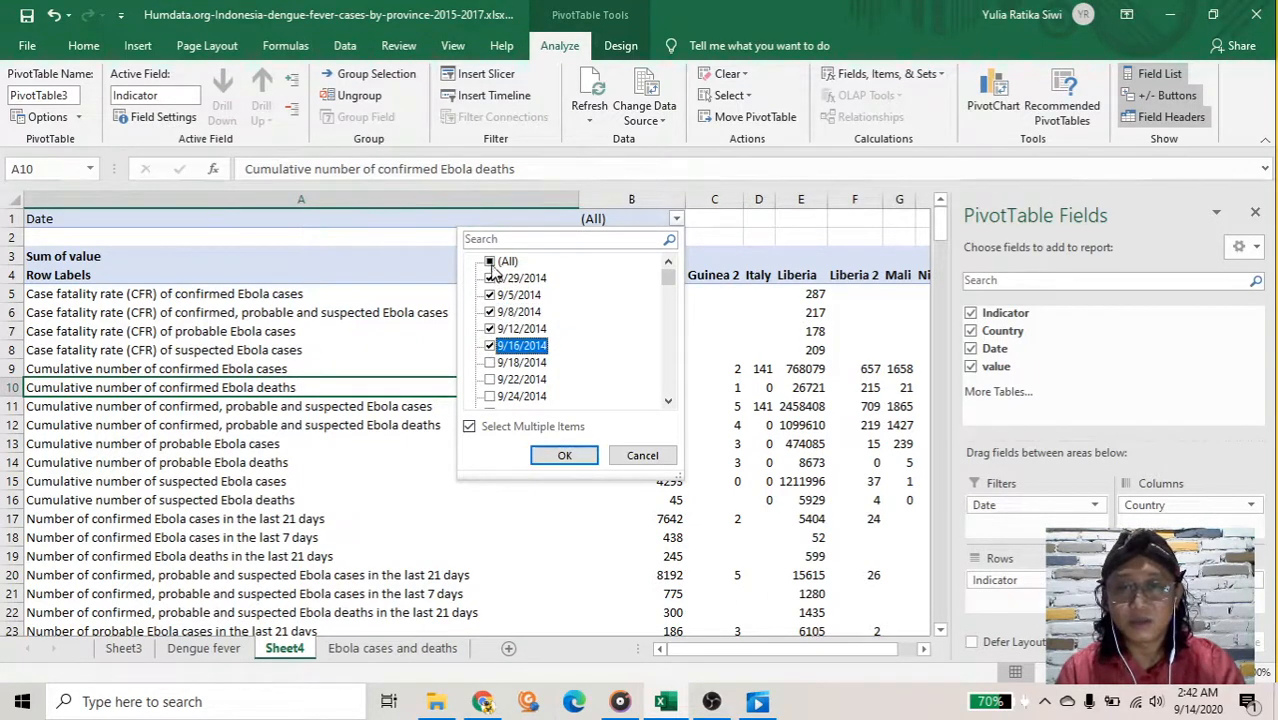
left_click(490, 262)
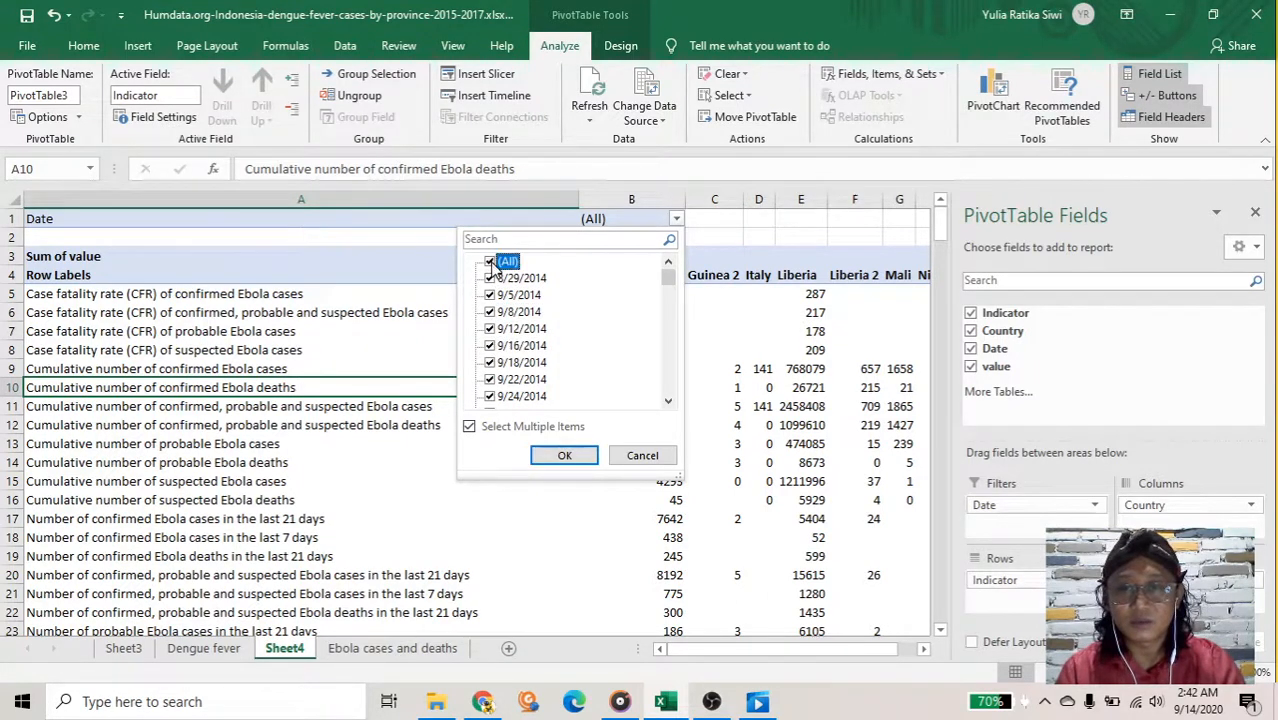
left_click(563, 455)
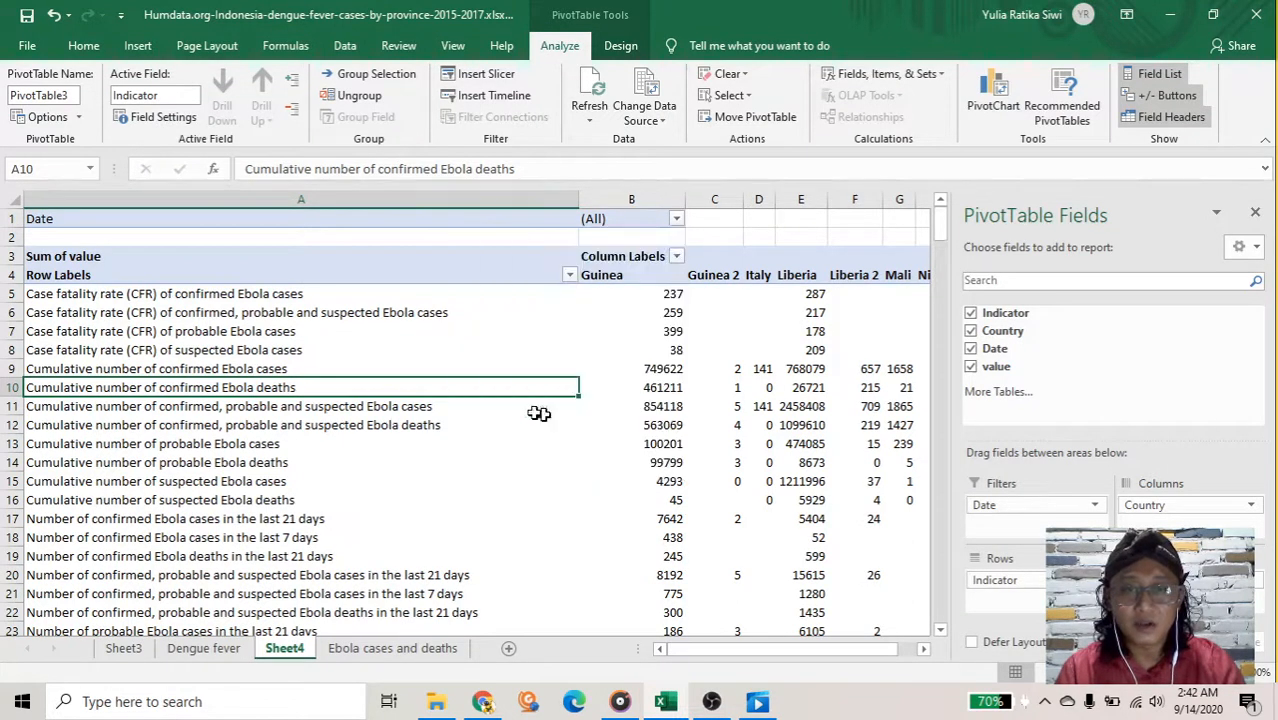
Move the Country field from the PivotTable's columns back to the rows, nested beneath Indicator.
left_click(374, 342)
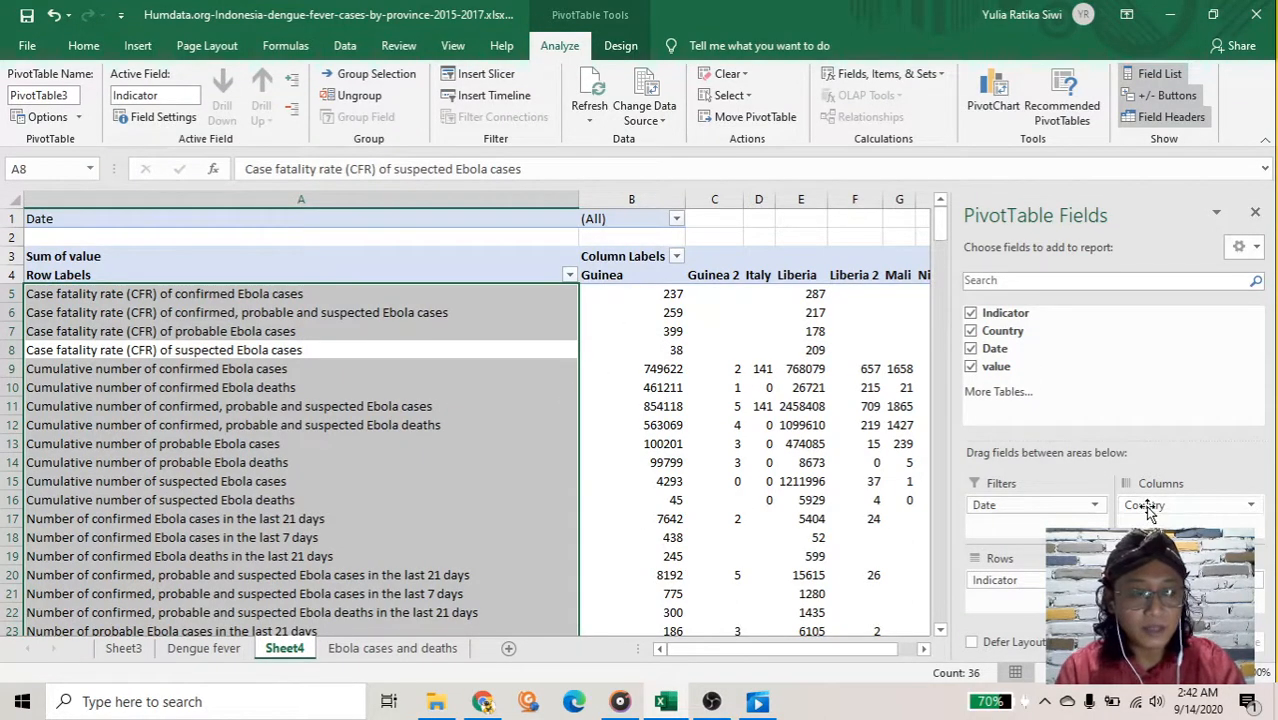
left_click_drag(1150, 507, 995, 600)
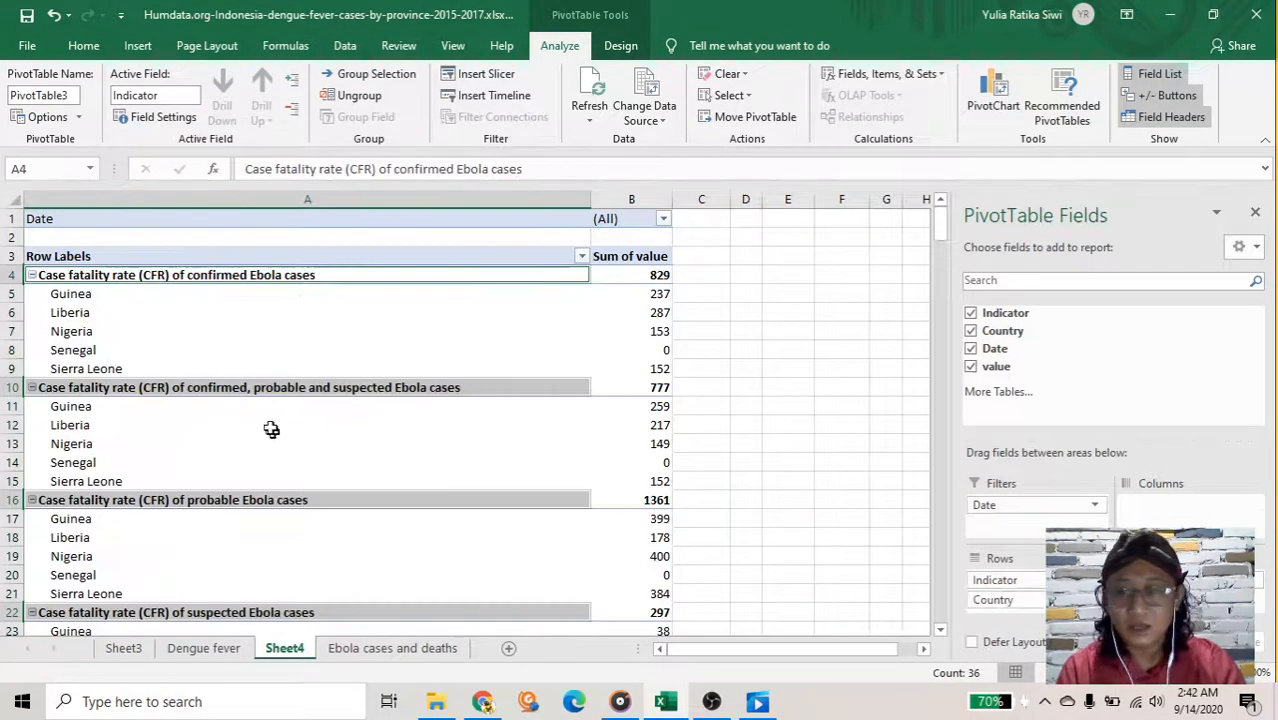
left_click(194, 334)
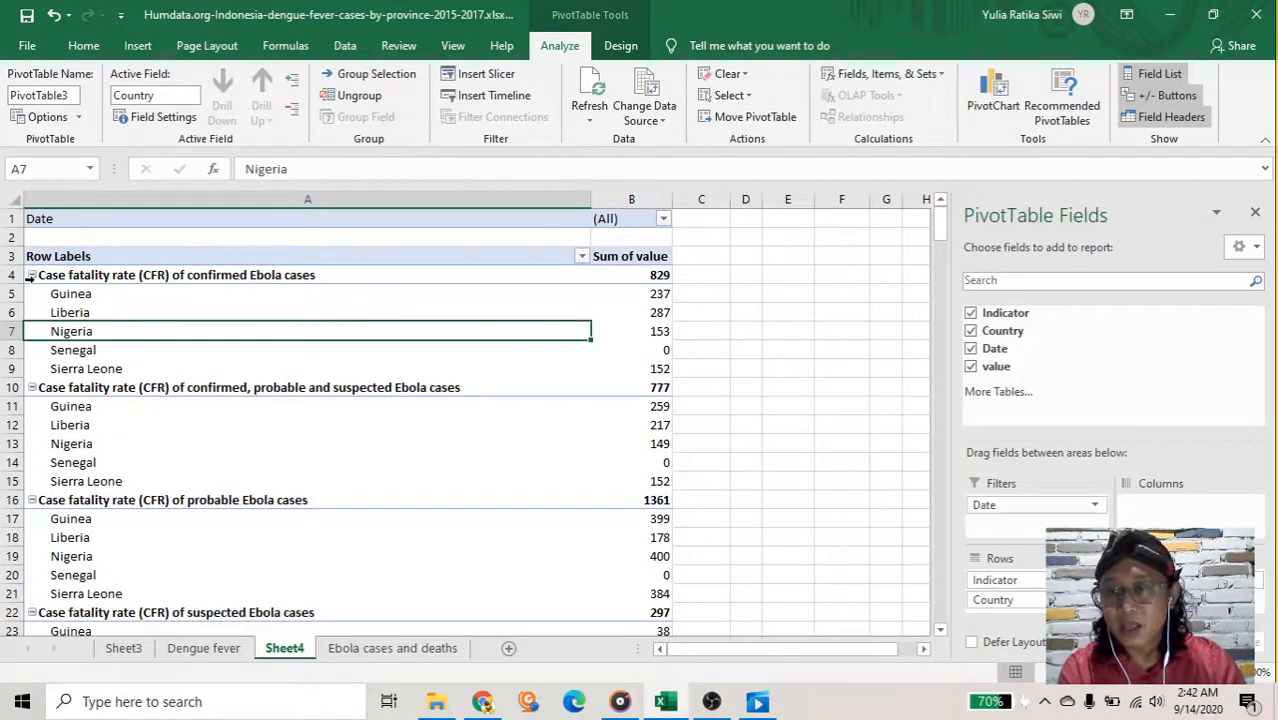
Collapse the country rows under the four case fatality rate indicators and the cumulative confirmed Ebola cases and deaths indicators.
left_click(31, 276)
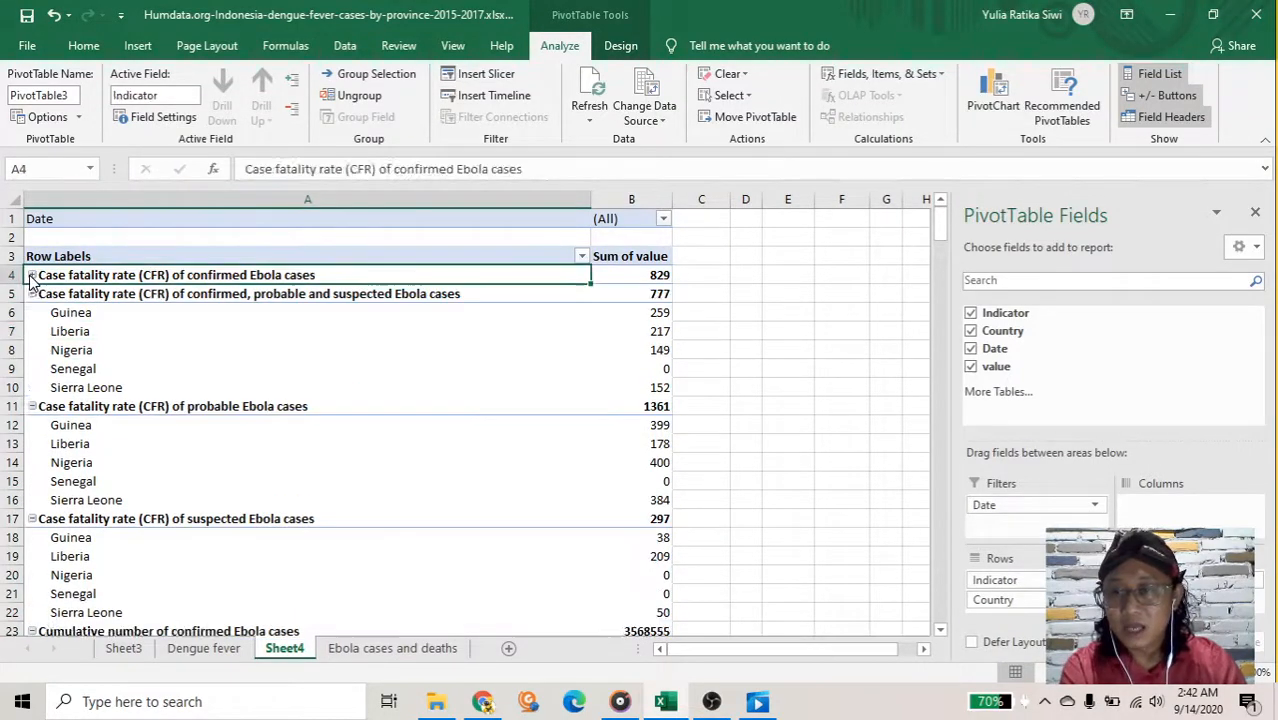
left_click(31, 294)
left_click(32, 313)
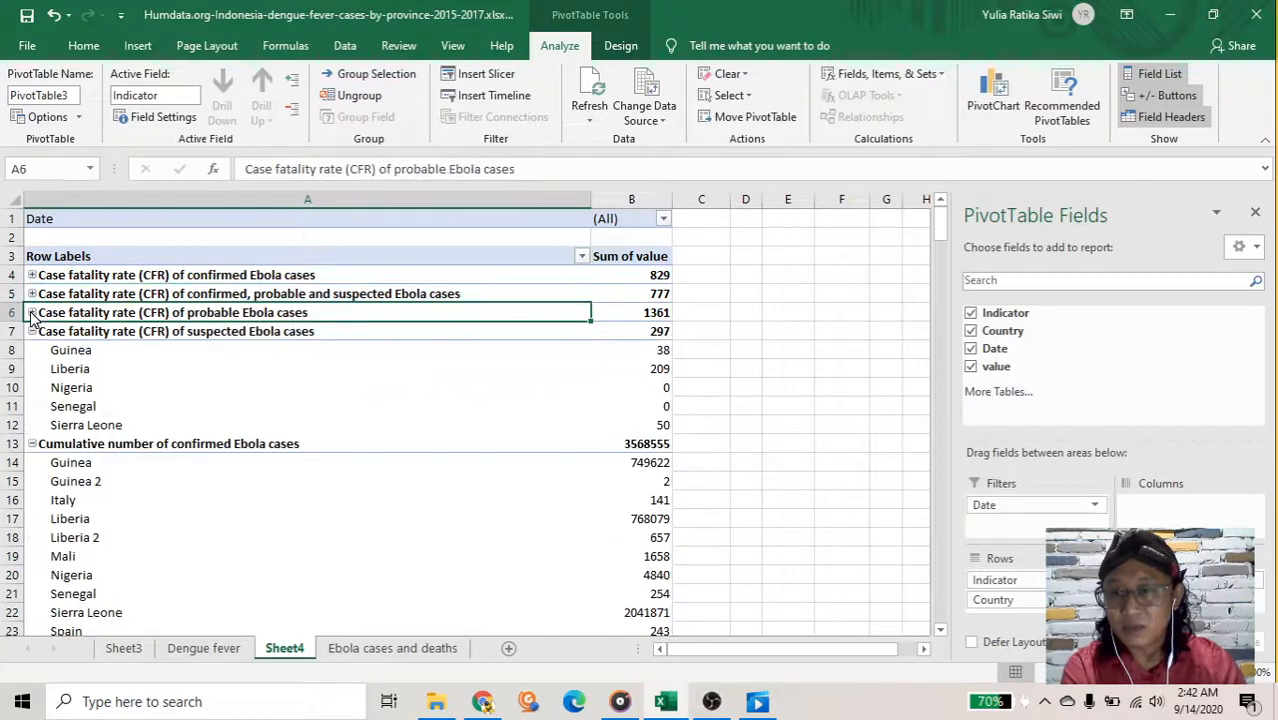
left_click(32, 331)
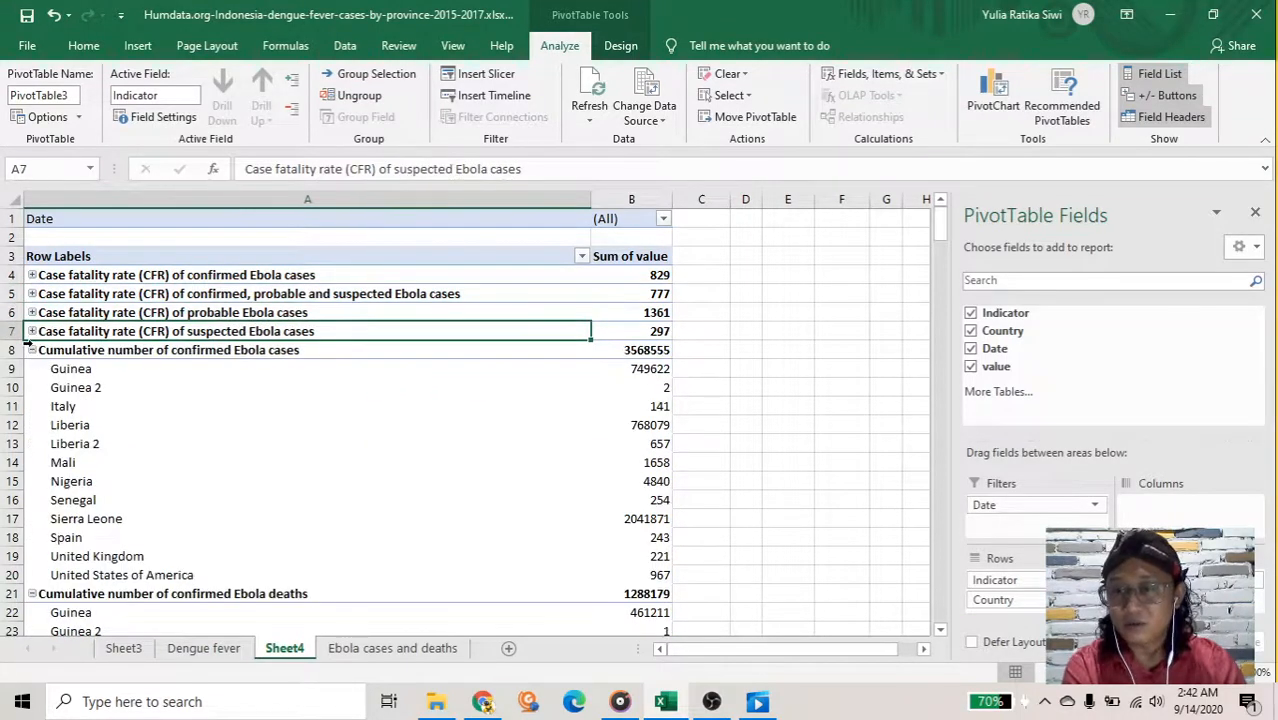
left_click(32, 350)
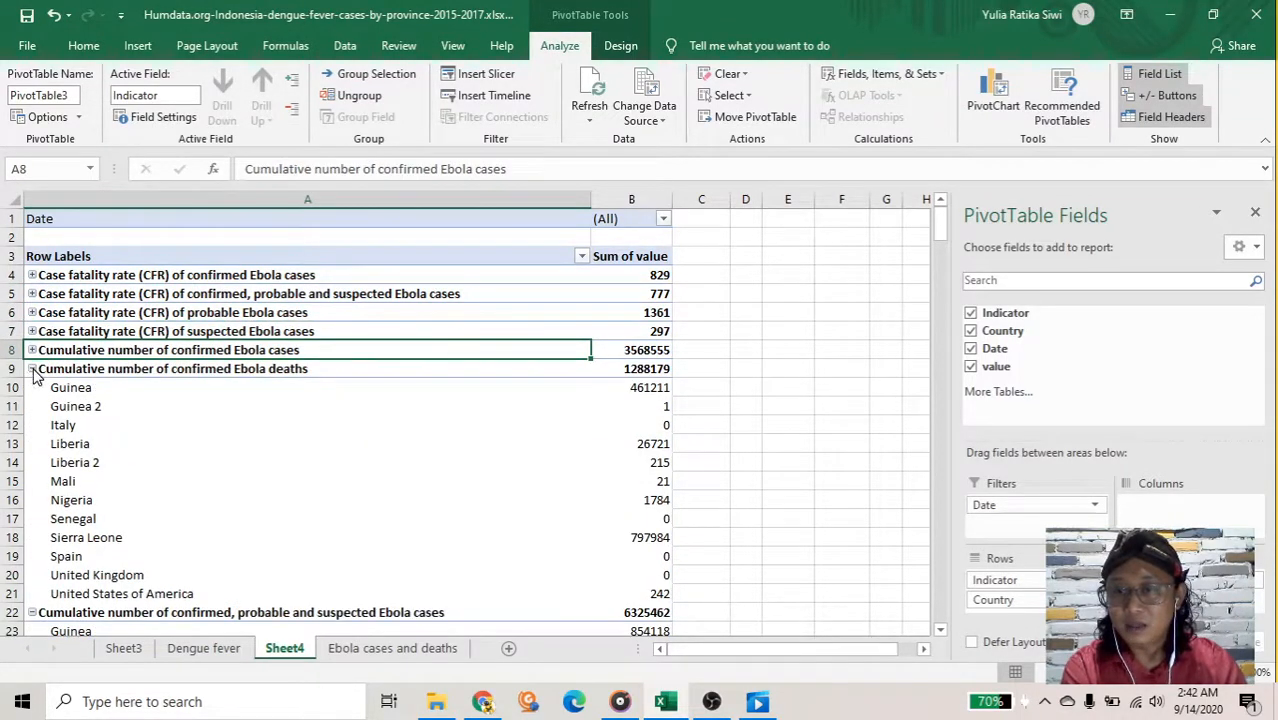
left_click(32, 369)
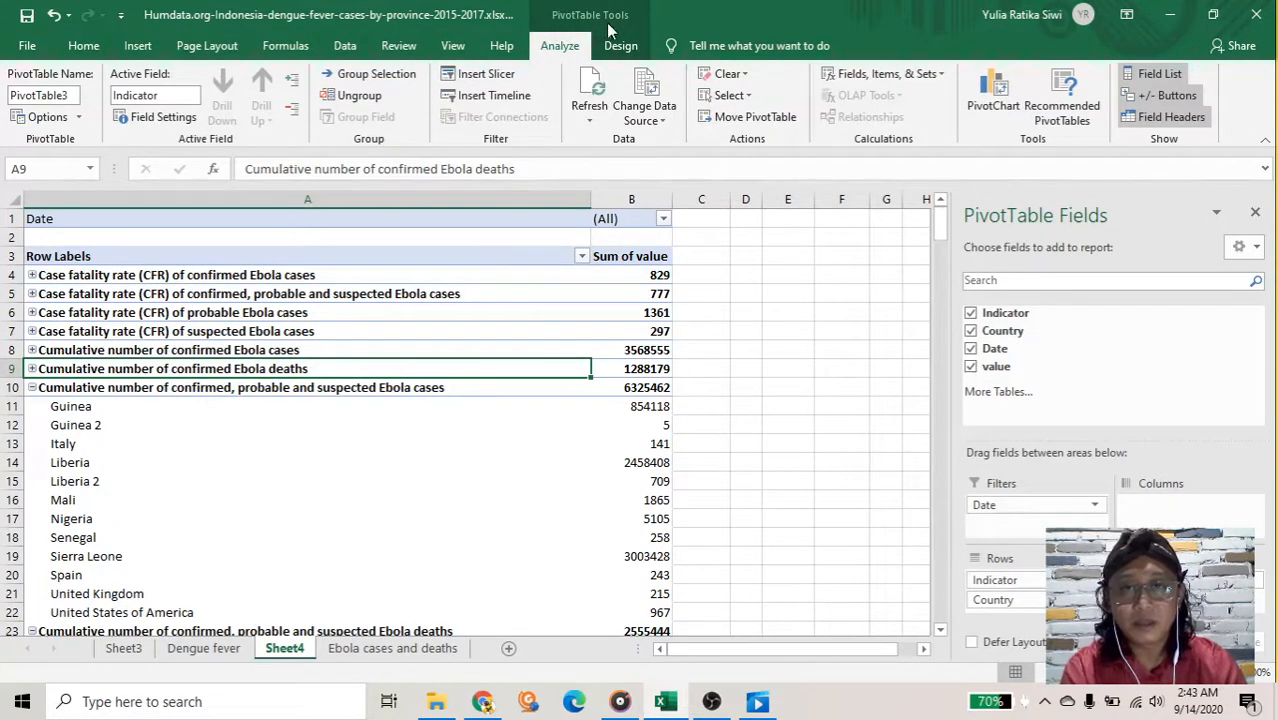
Insert a slicer for the Indicator field and widen it to about 4.69" so the indicator names can be read.
left_click(500, 78)
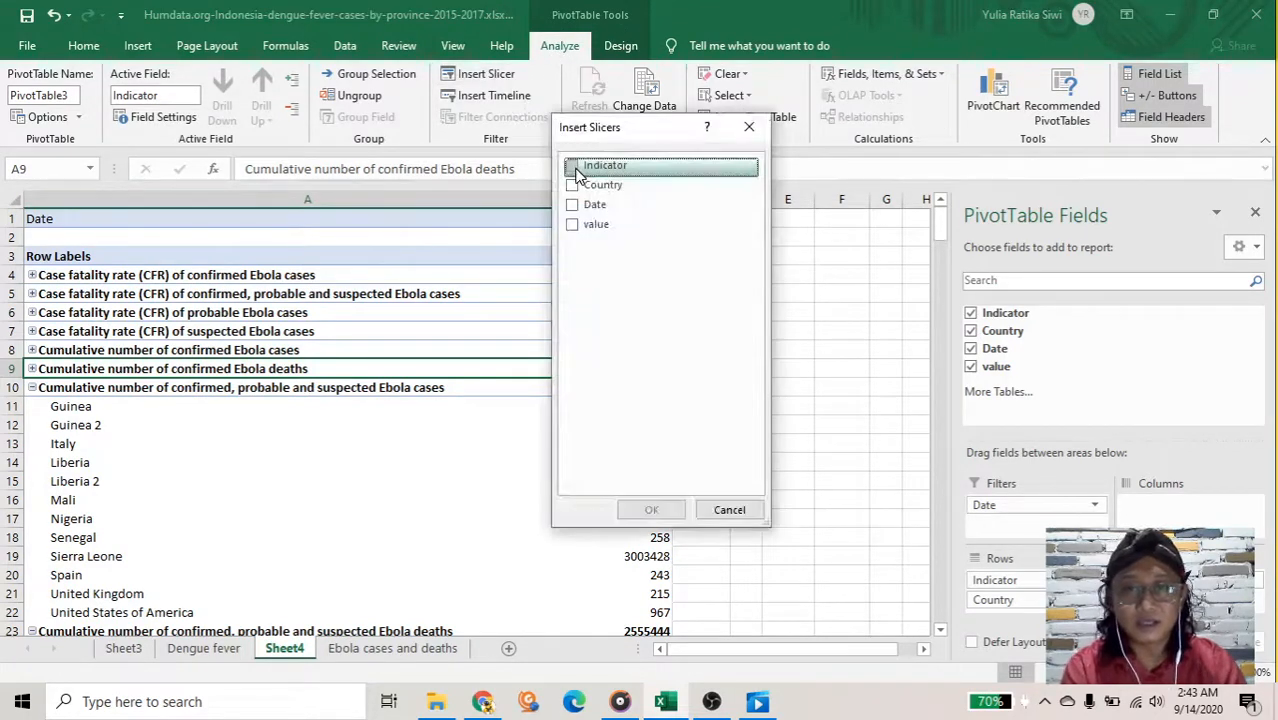
left_click(576, 171)
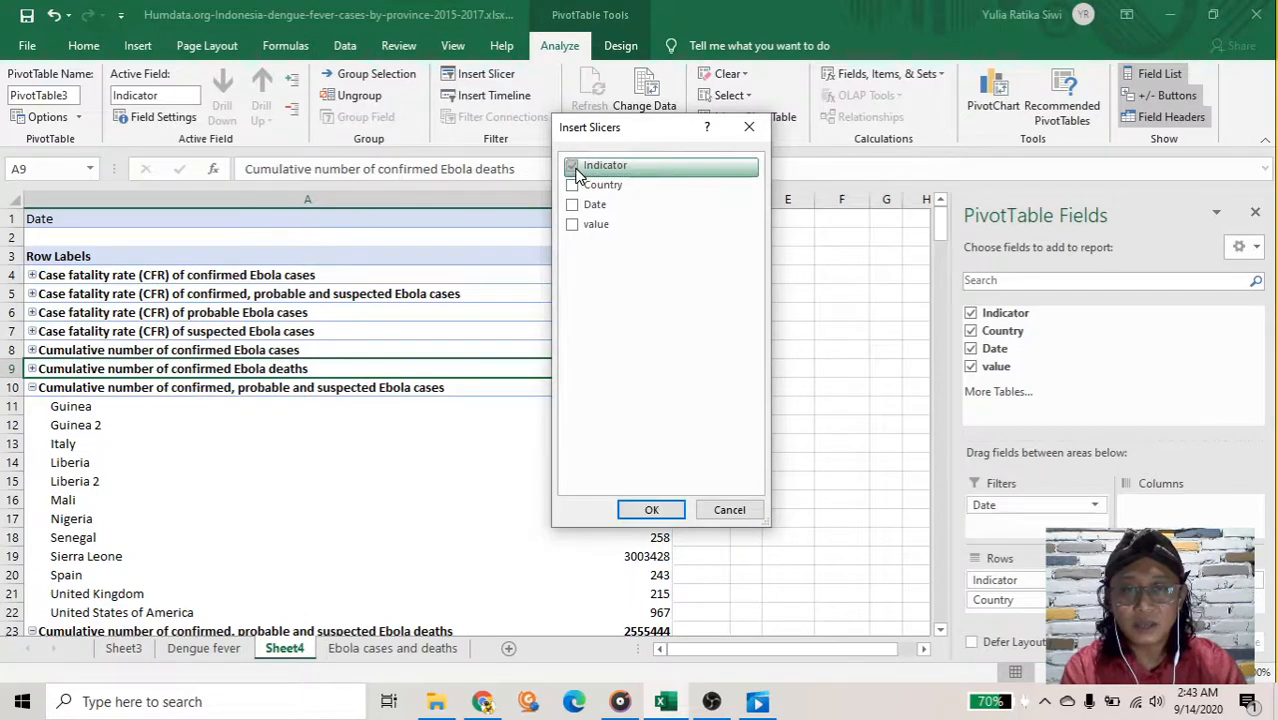
left_click(651, 509)
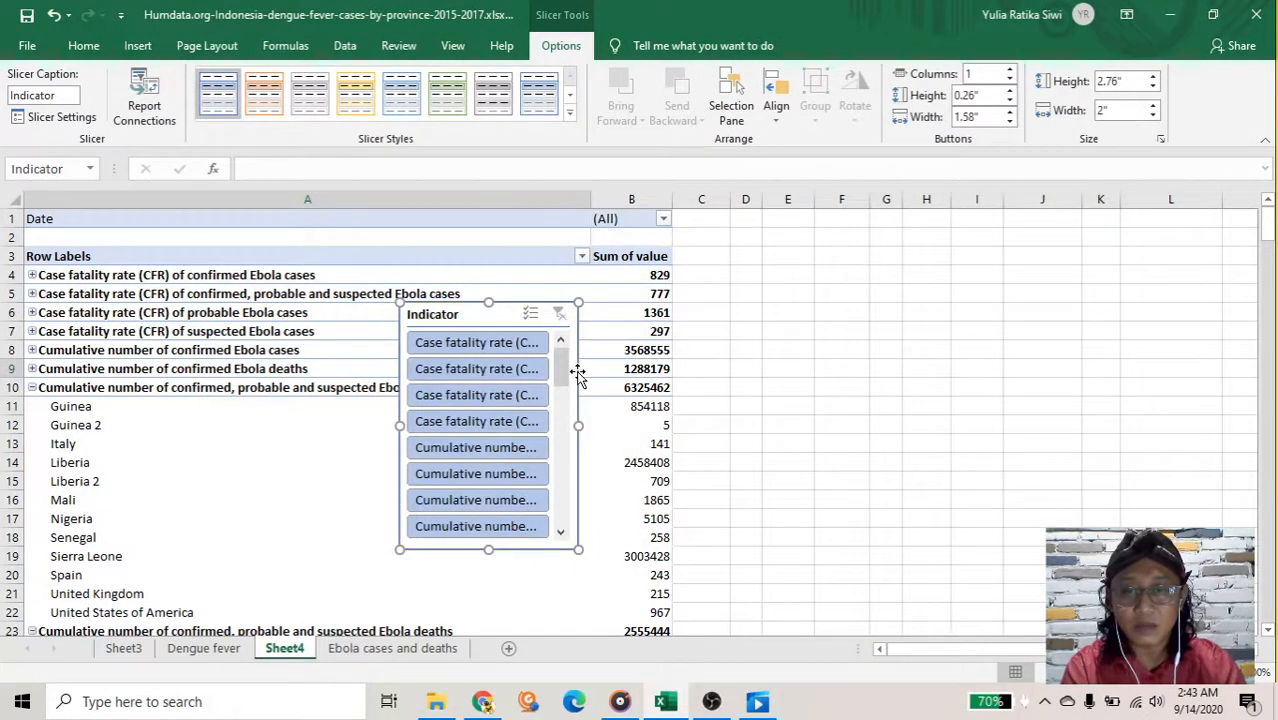
left_click_drag(578, 428, 819, 425)
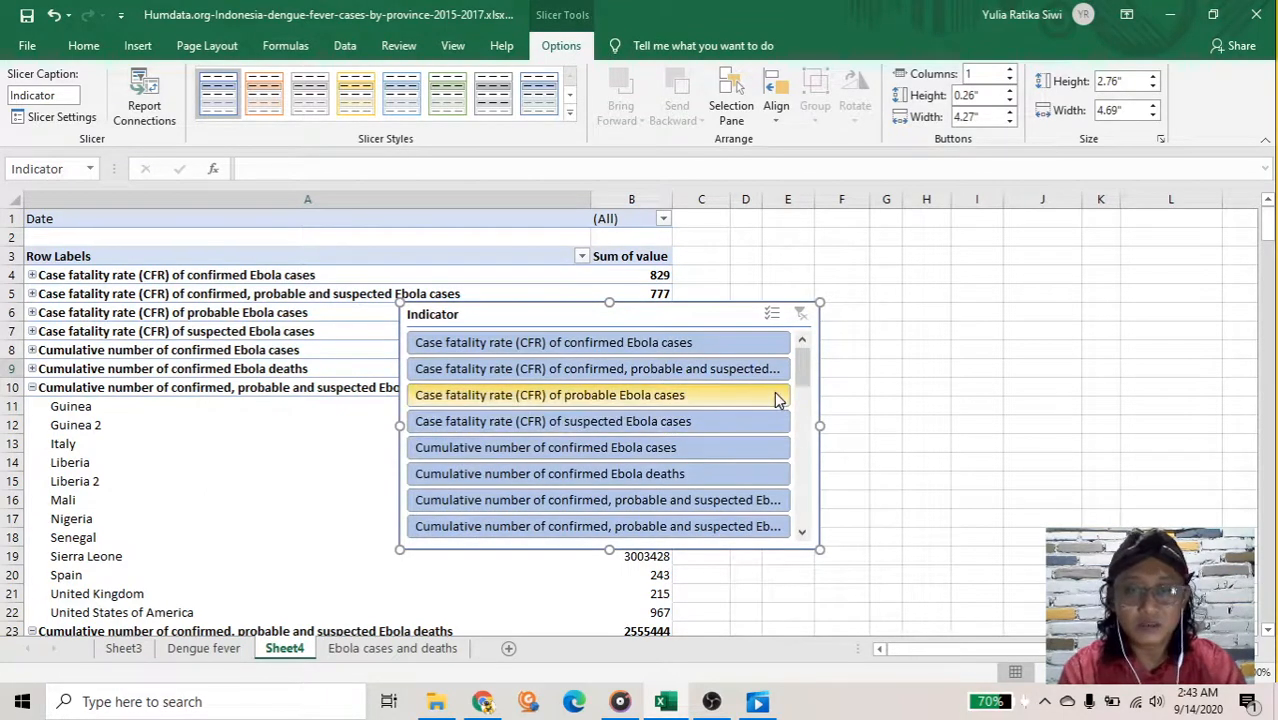
Use the slicer to filter by cumulative probable Ebola cases, and change the selection to both cumulative confirmed Ebola cases and confirmed Ebola deaths.
left_click_drag(803, 378, 787, 407)
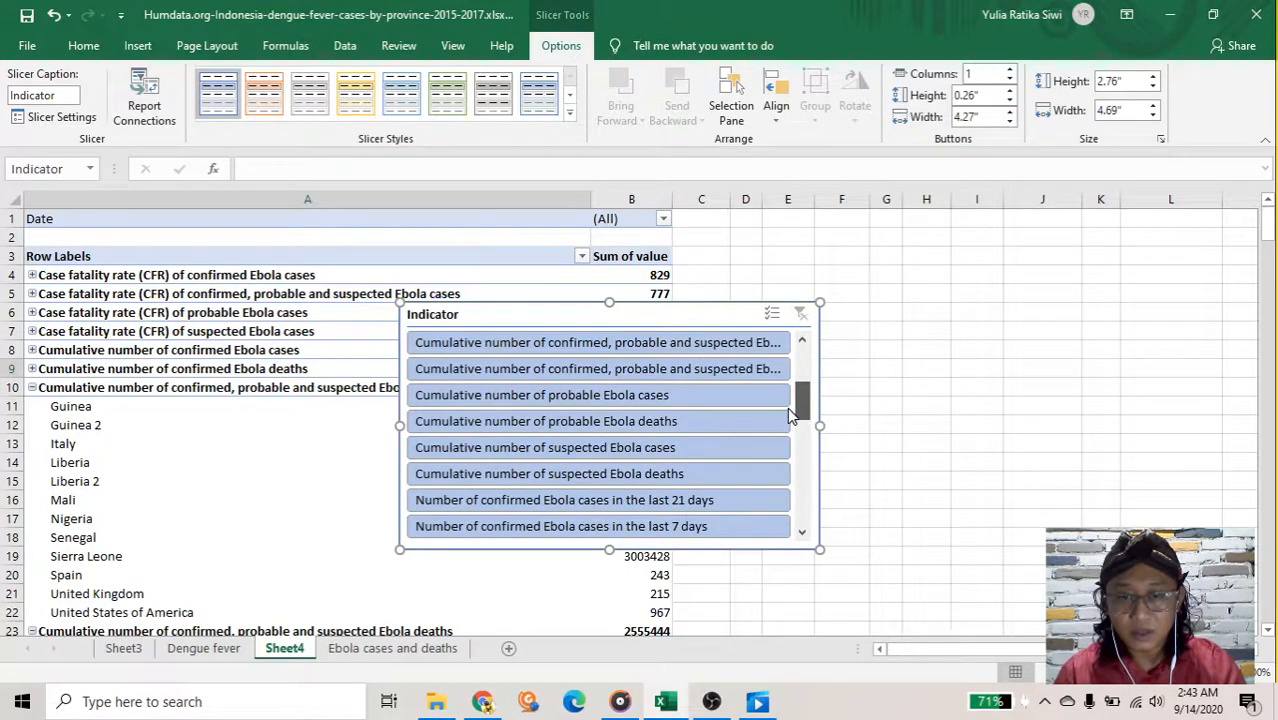
left_click(547, 400)
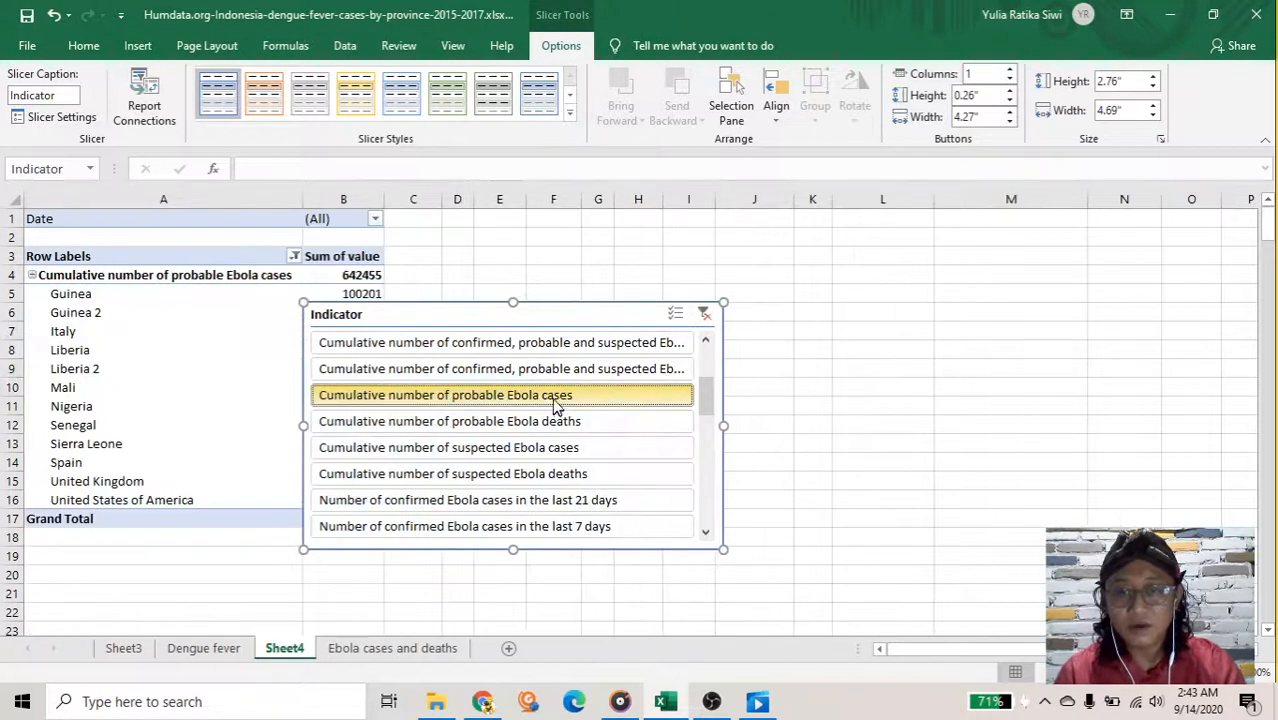
left_click_drag(702, 394, 706, 388)
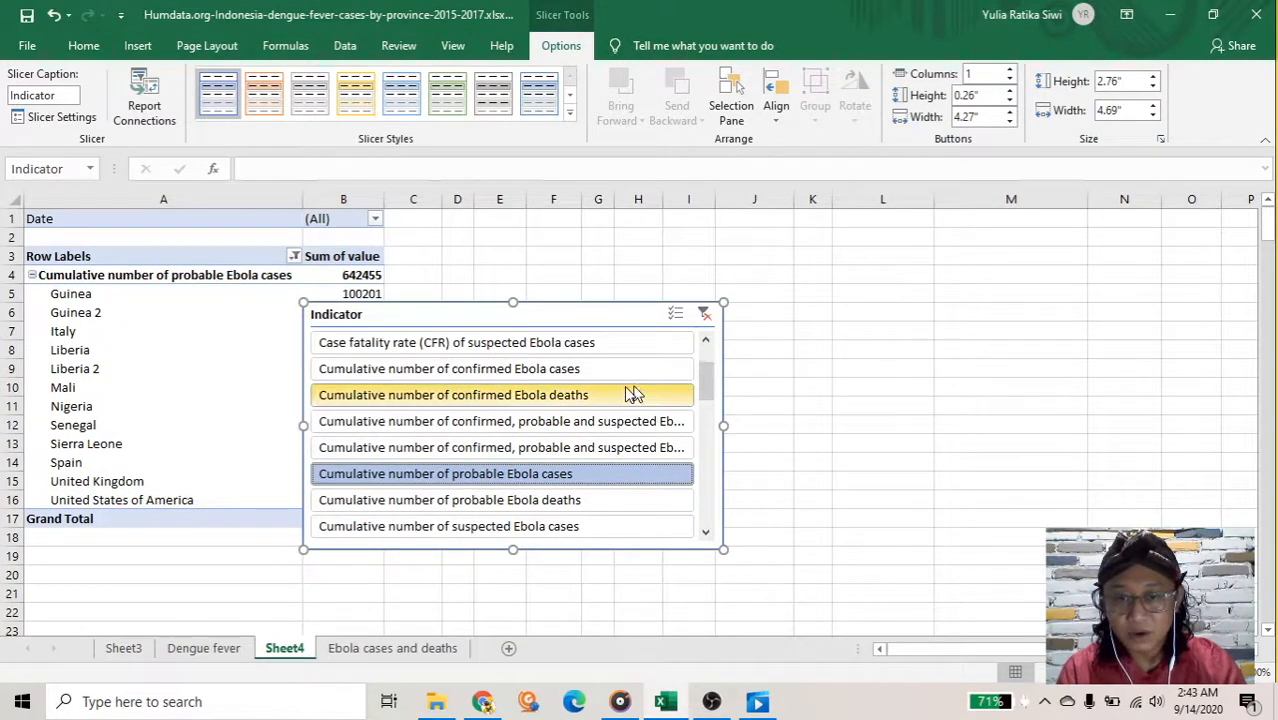
left_click(561, 380)
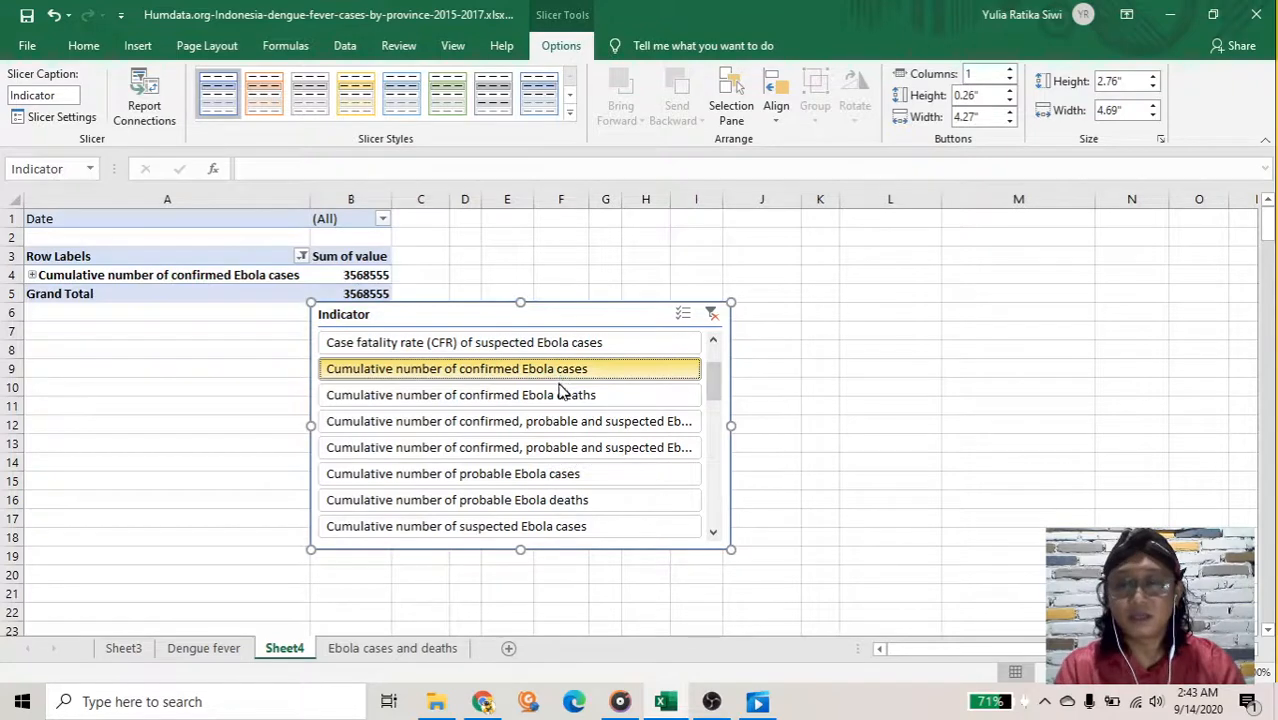
left_click(561, 397, "ctrl")
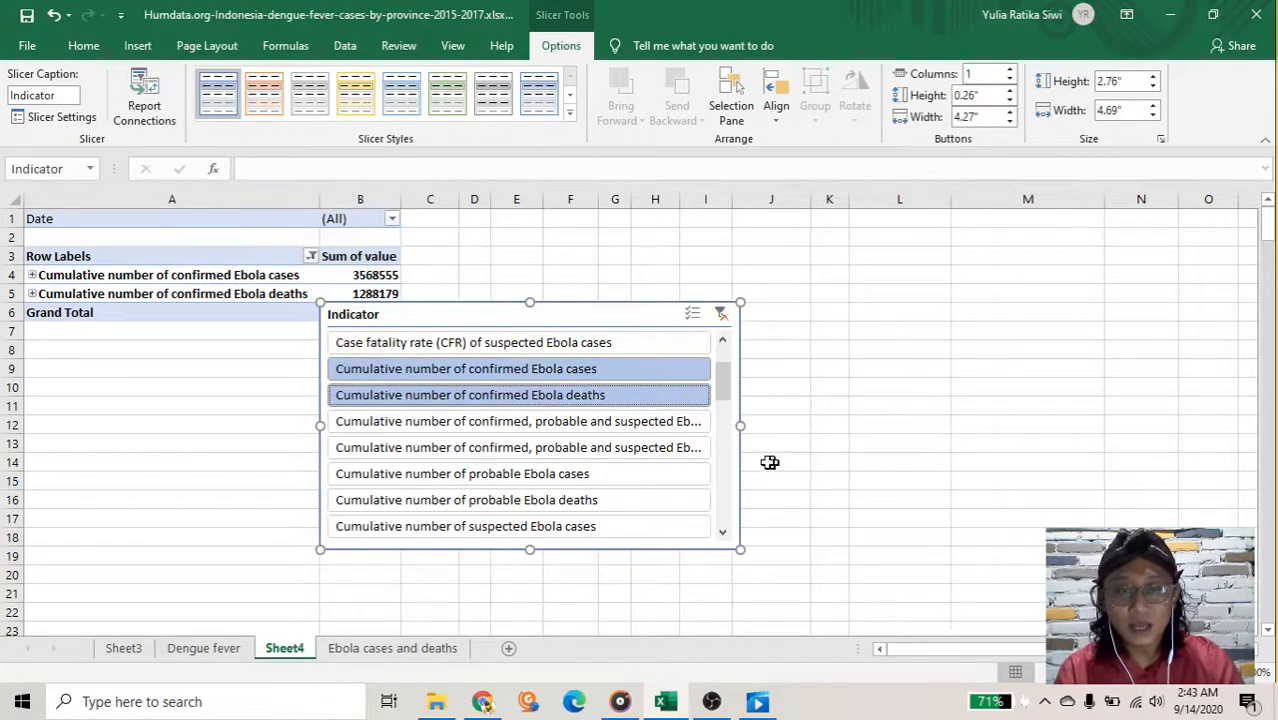
Narrow the Indicator slicer to about 2.98" and move it clear of the PivotTable.
left_click_drag(740, 425, 586, 422)
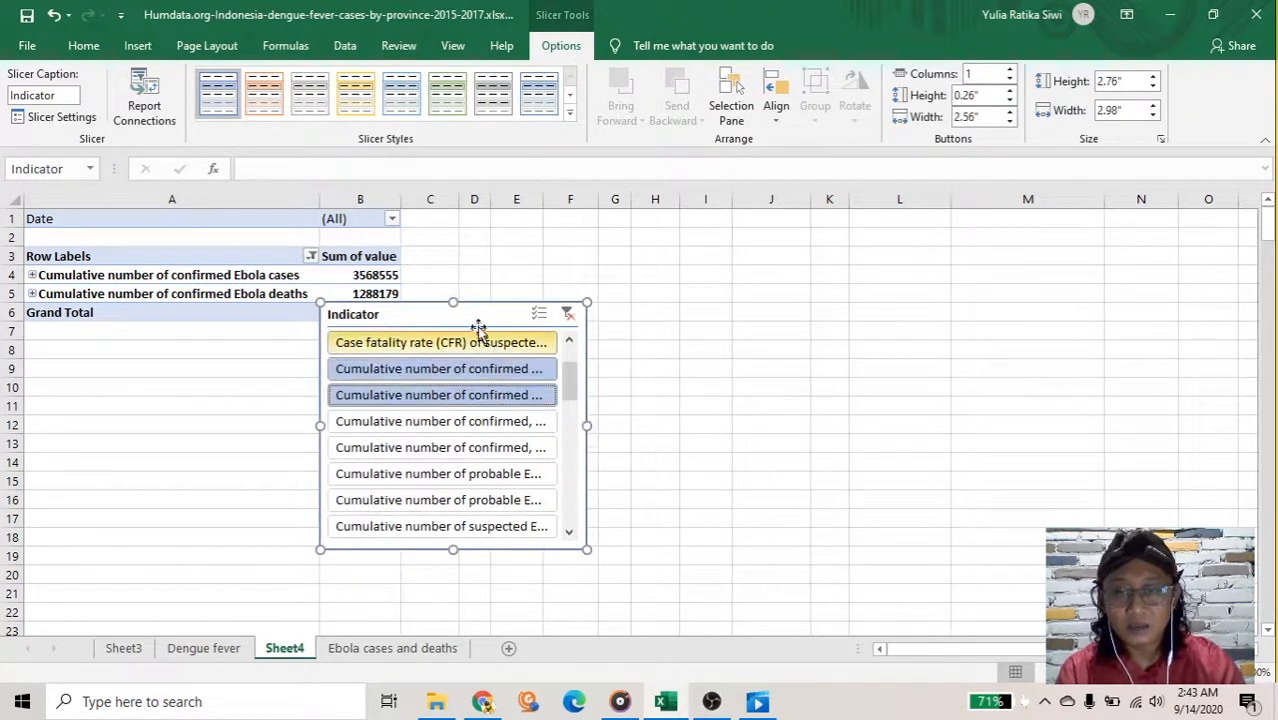
left_click_drag(485, 325, 685, 408)
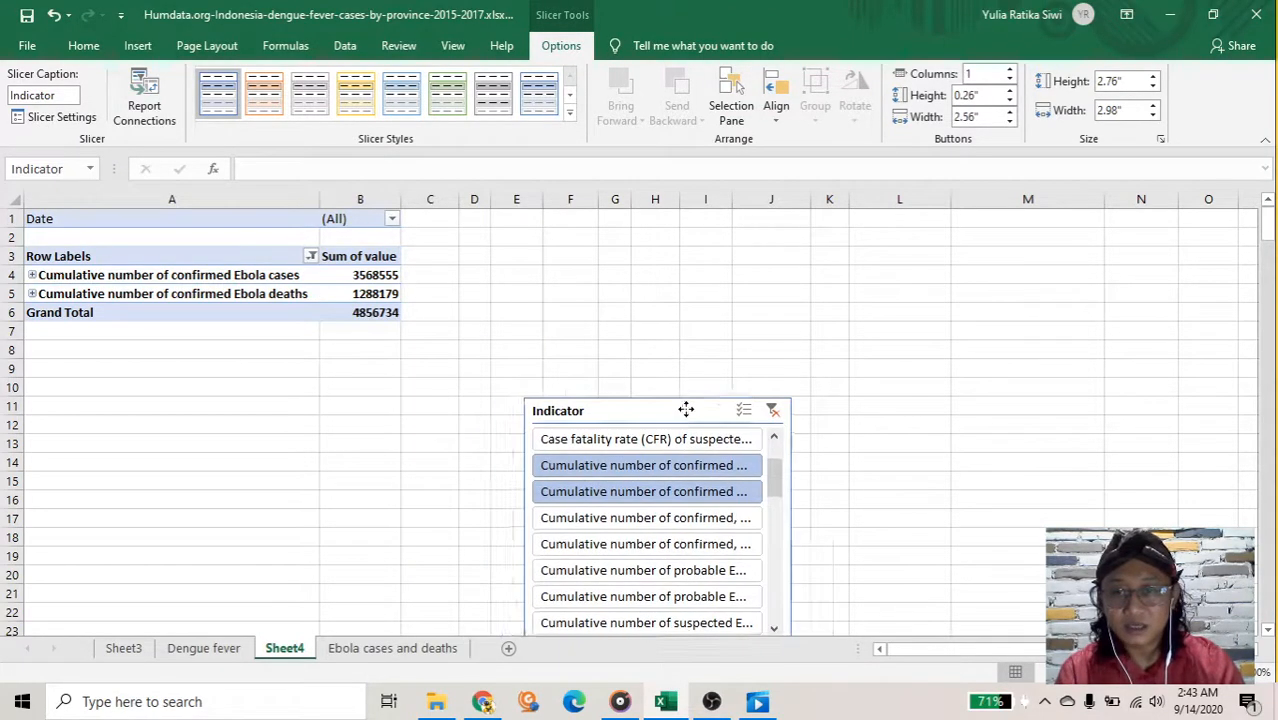
Expand the countries under confirmed Ebola cases, try placing Country above Indicator in the rows, and restore Indicator as the outer row field.
left_click(33, 277)
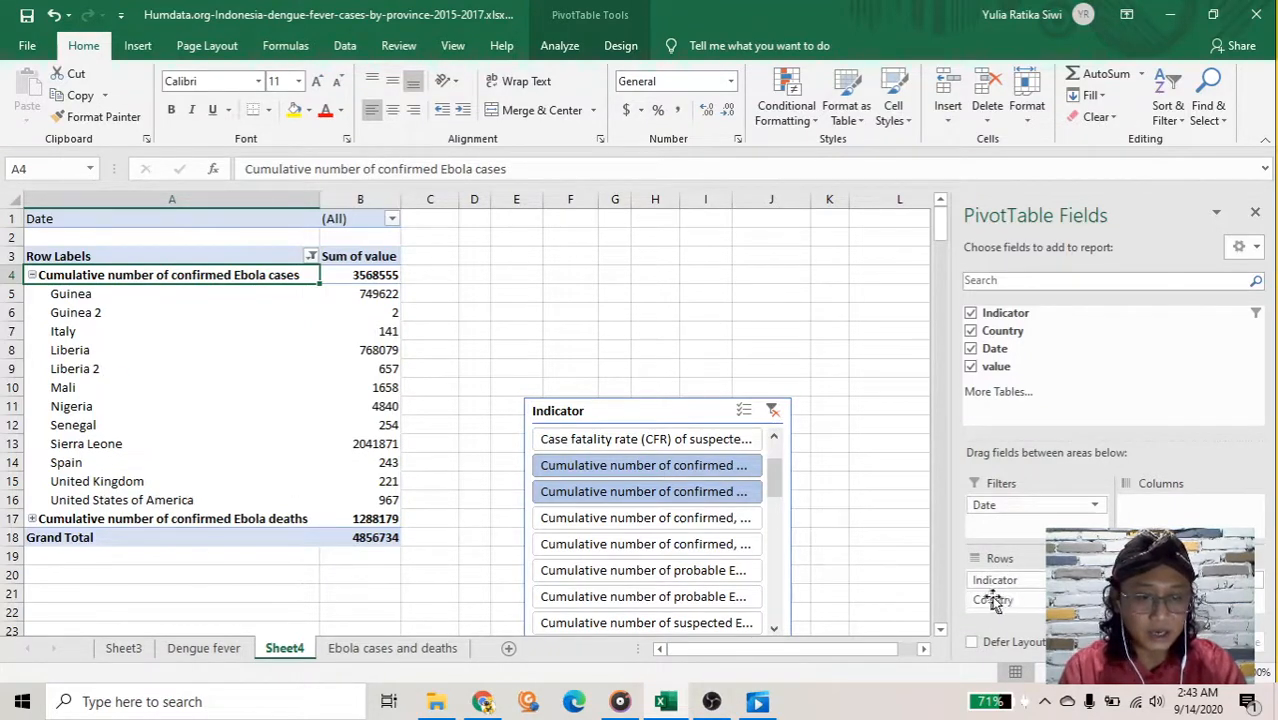
left_click_drag(993, 600, 991, 575)
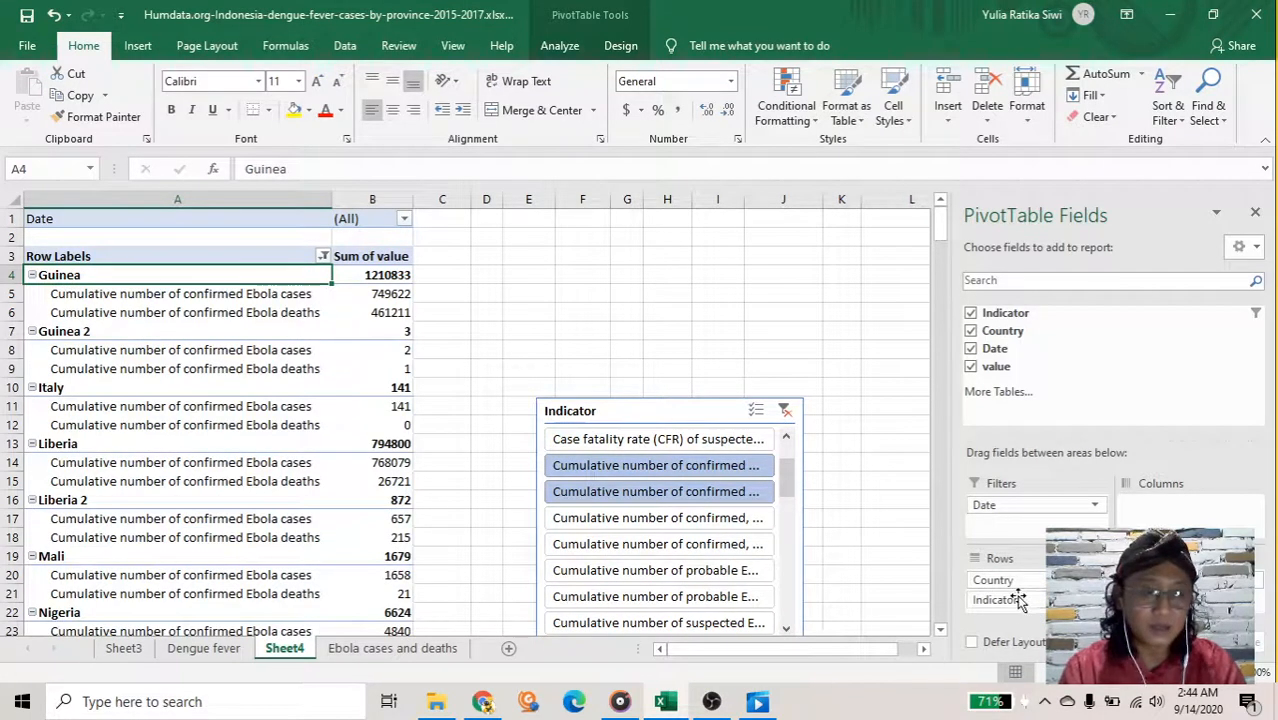
left_click_drag(993, 580, 1005, 600)
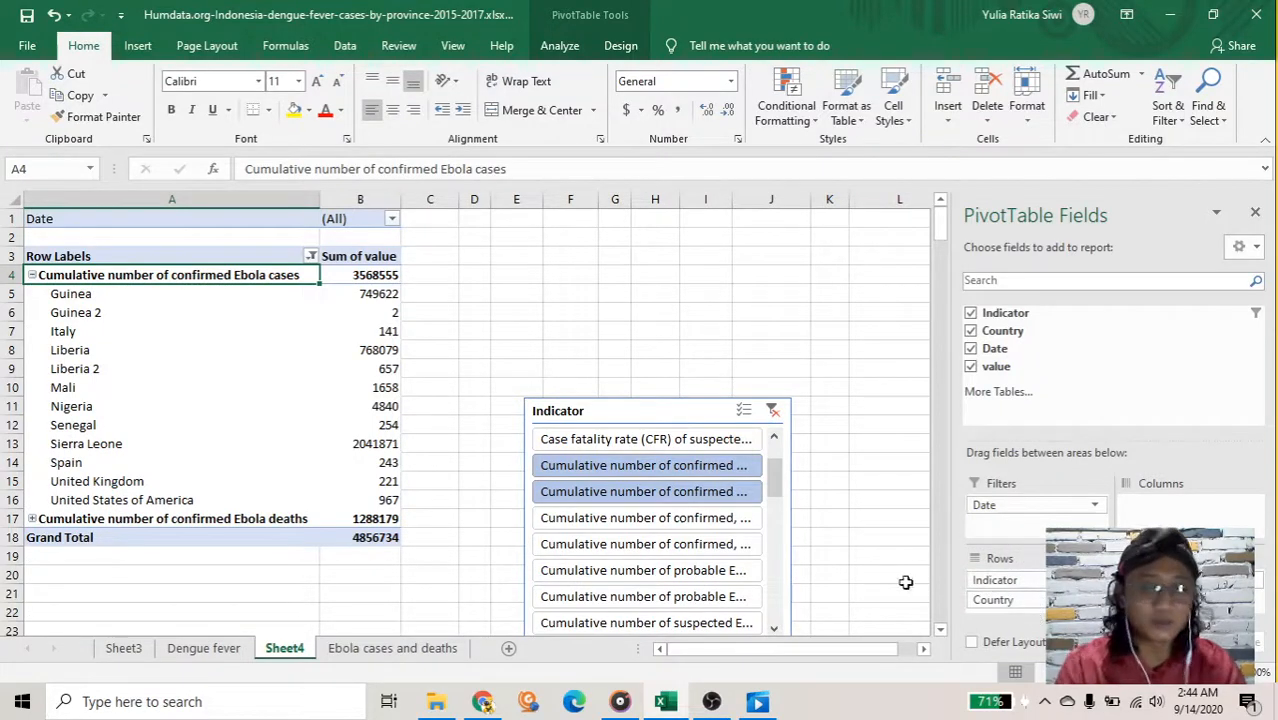
Expand the country rows under confirmed Ebola deaths and move the Indicator slicer up beside the PivotTable, around columns G to L.
left_click(32, 519)
scroll(195, 563, "down", 2)
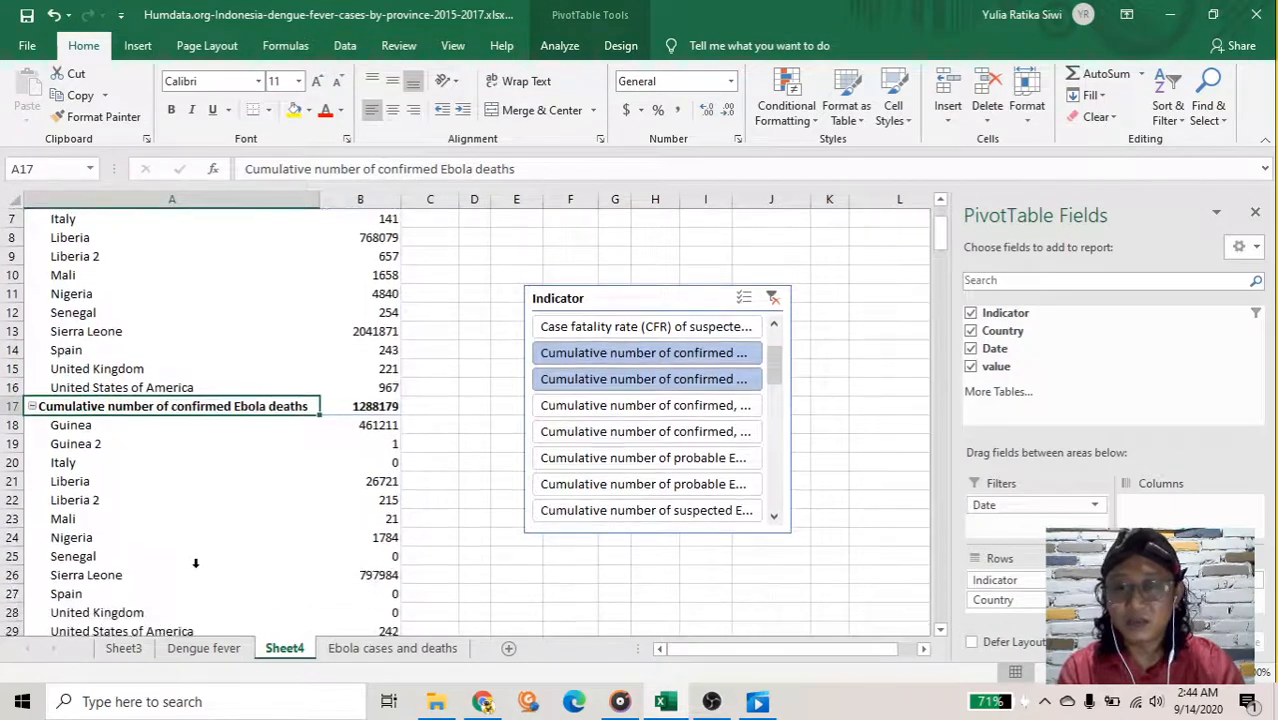
scroll(195, 563, "up", 2)
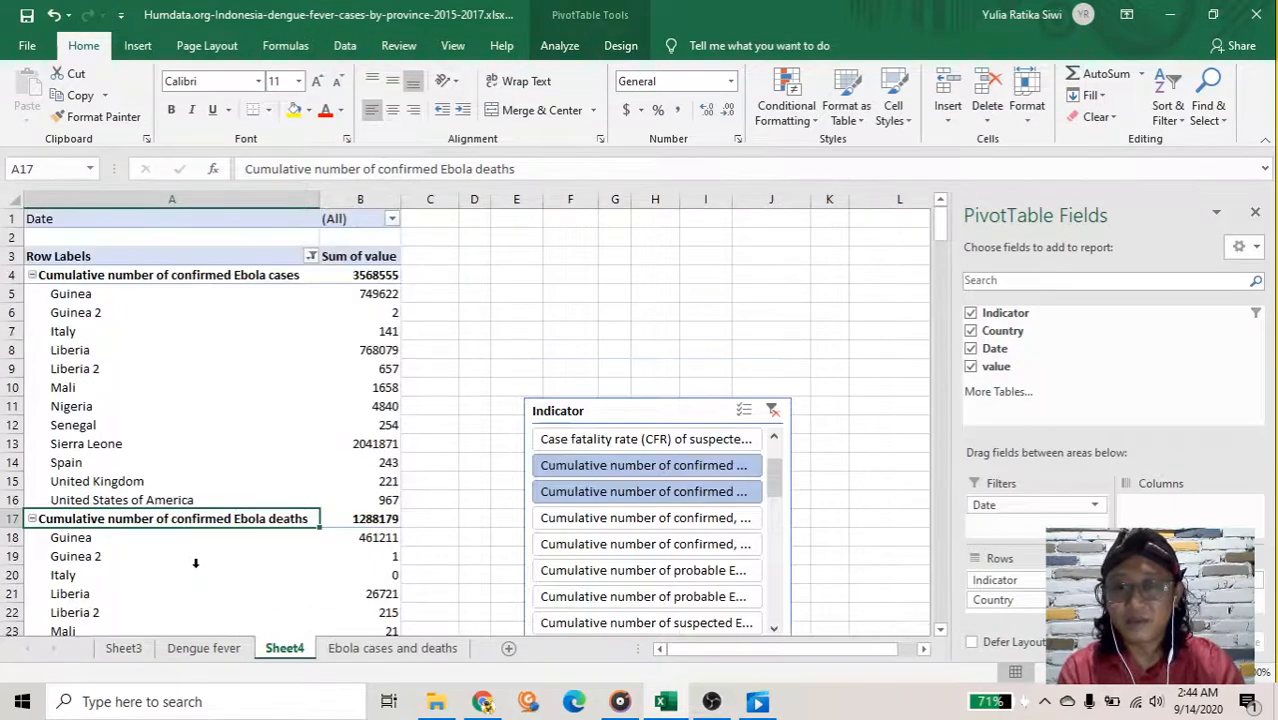
left_click(359, 275)
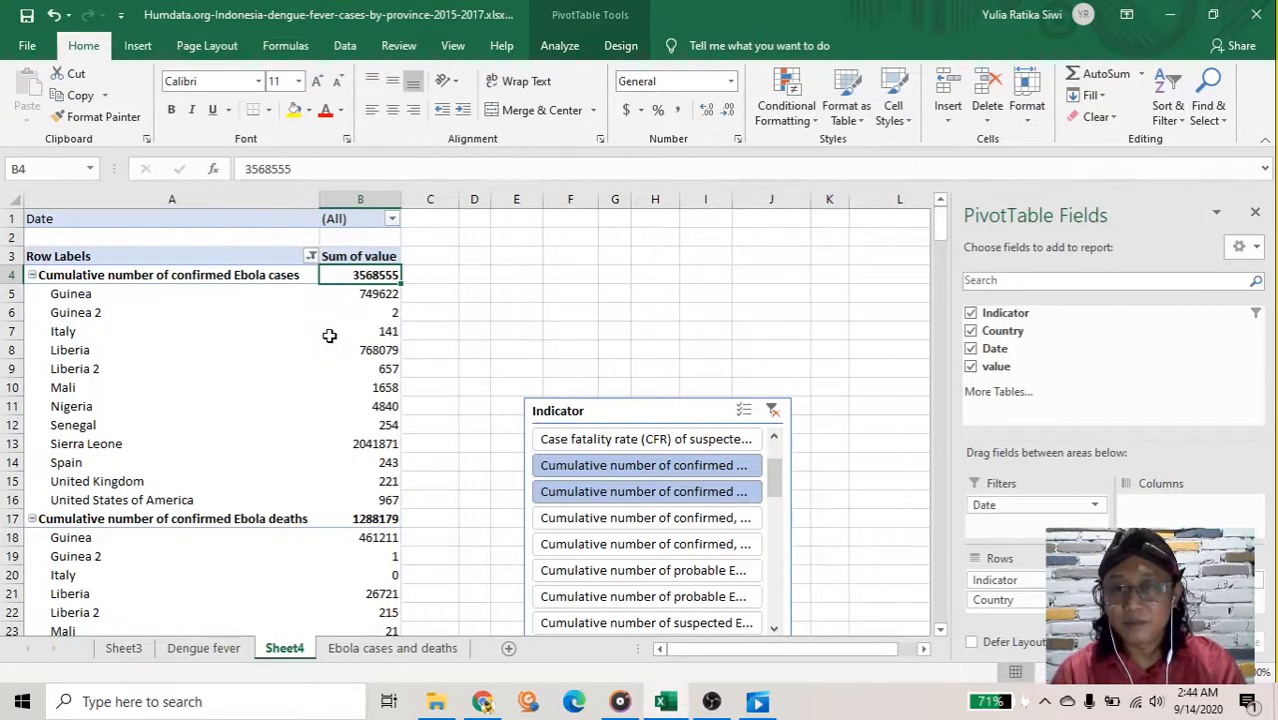
left_click_drag(668, 411, 762, 258)
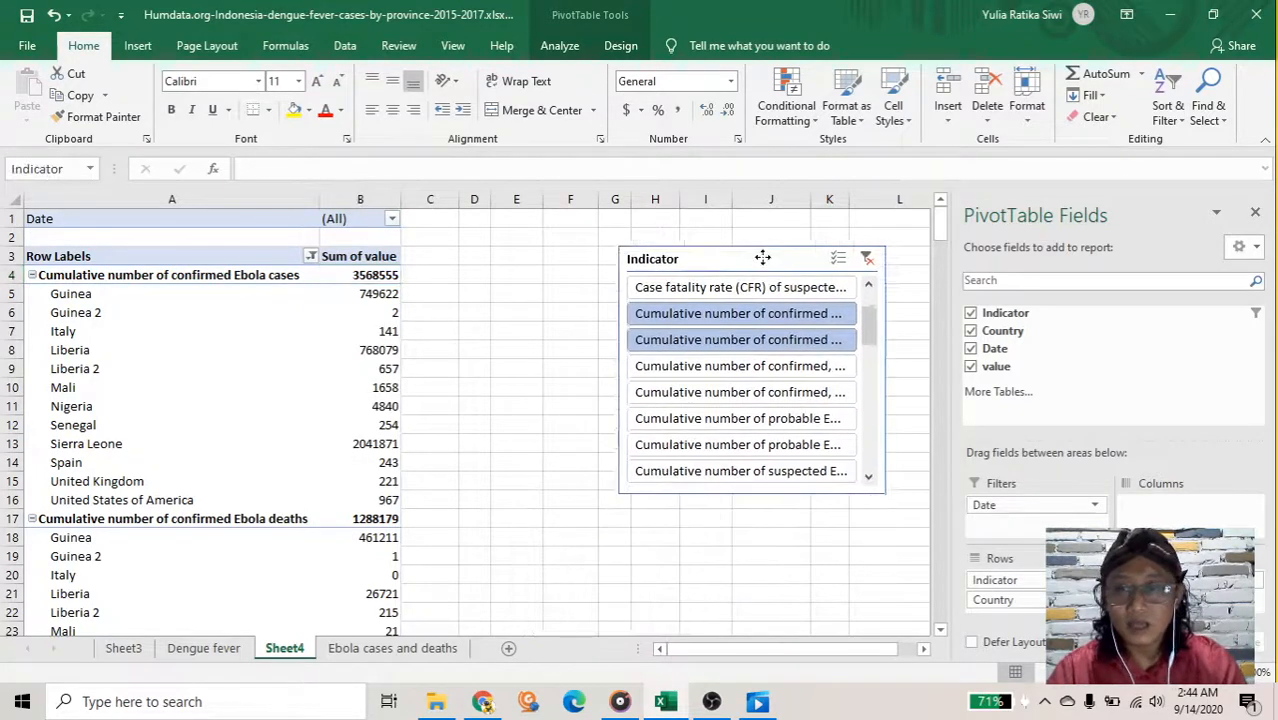
Collapse the country rows under the cumulative confirmed Ebola cases and confirmed Ebola deaths indicators.
left_click(195, 280)
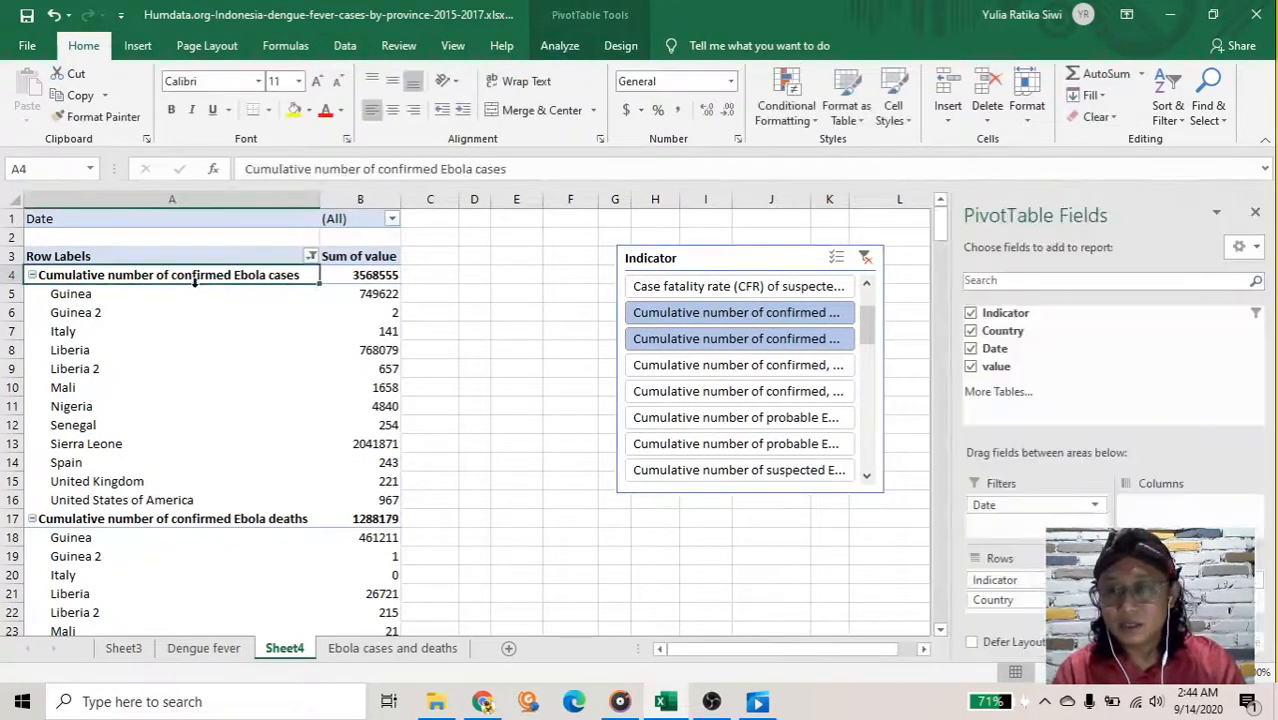
left_click(32, 275)
left_click(32, 294)
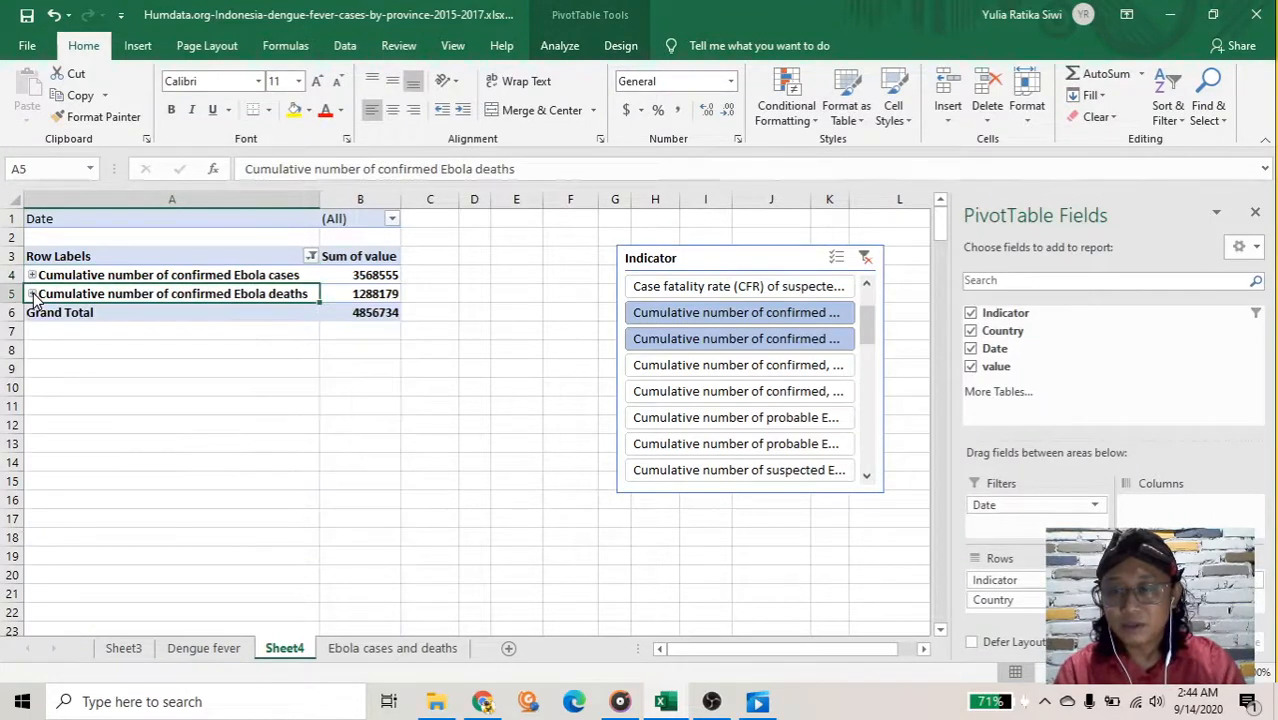
Preview the column, line and pie PivotChart types for the two confirmed Ebola indicators without inserting a chart.
left_click(562, 47)
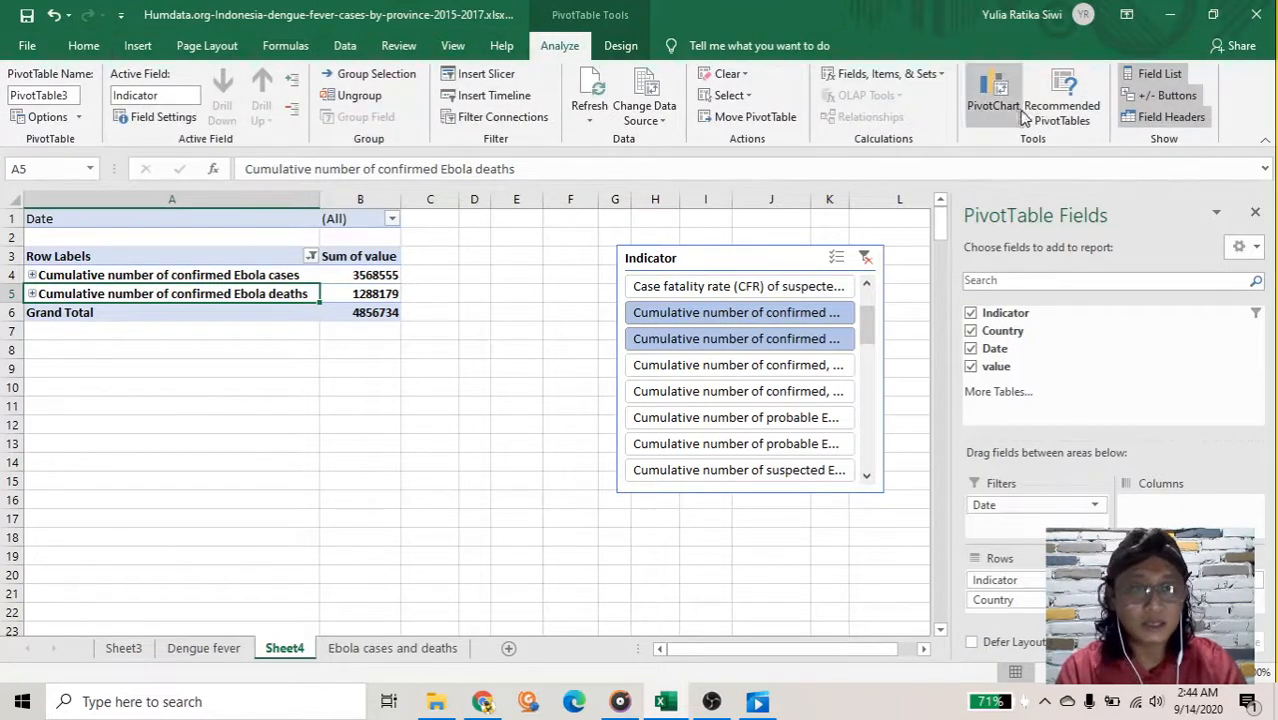
left_click(1000, 106)
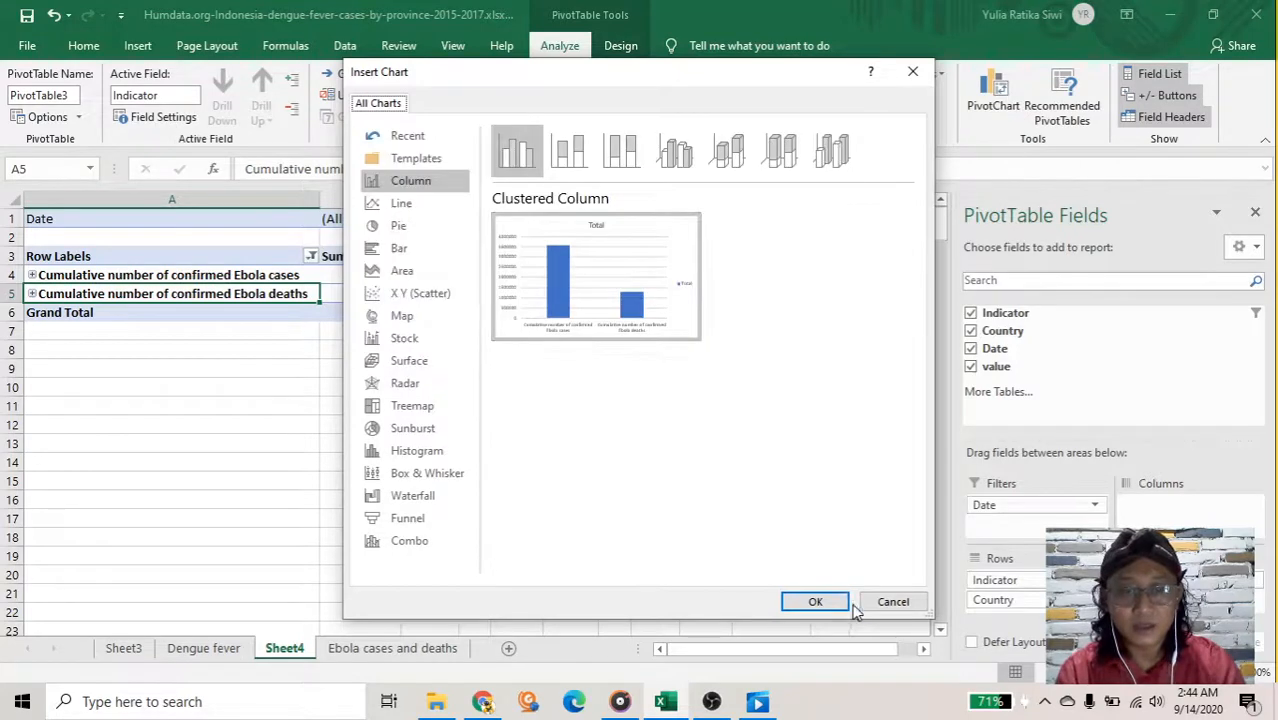
left_click(893, 601)
left_click(245, 262)
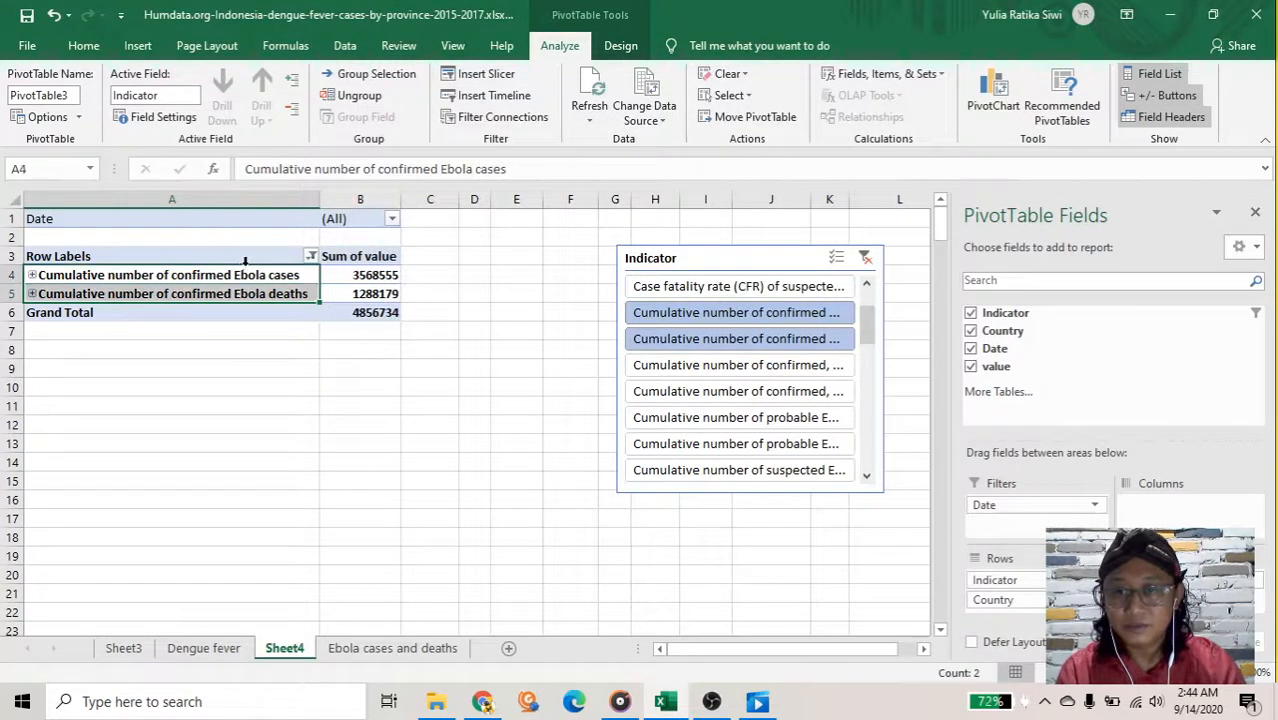
left_click(995, 100)
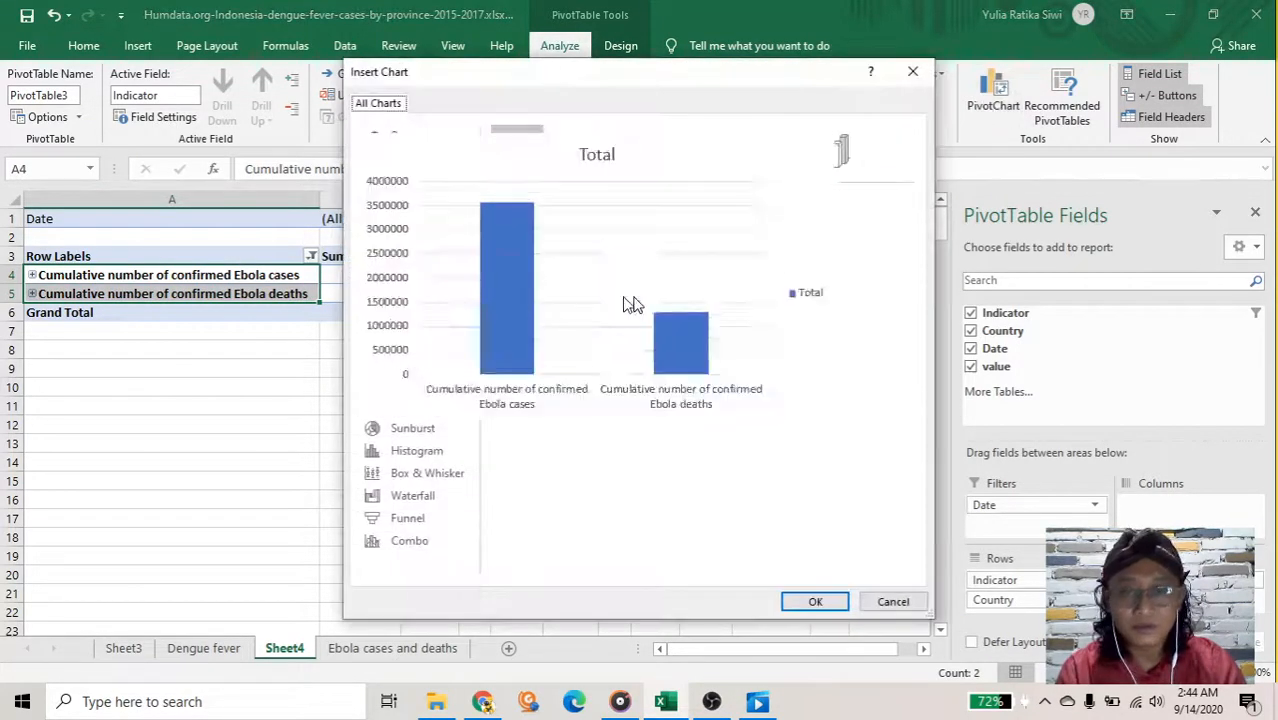
left_click(405, 203)
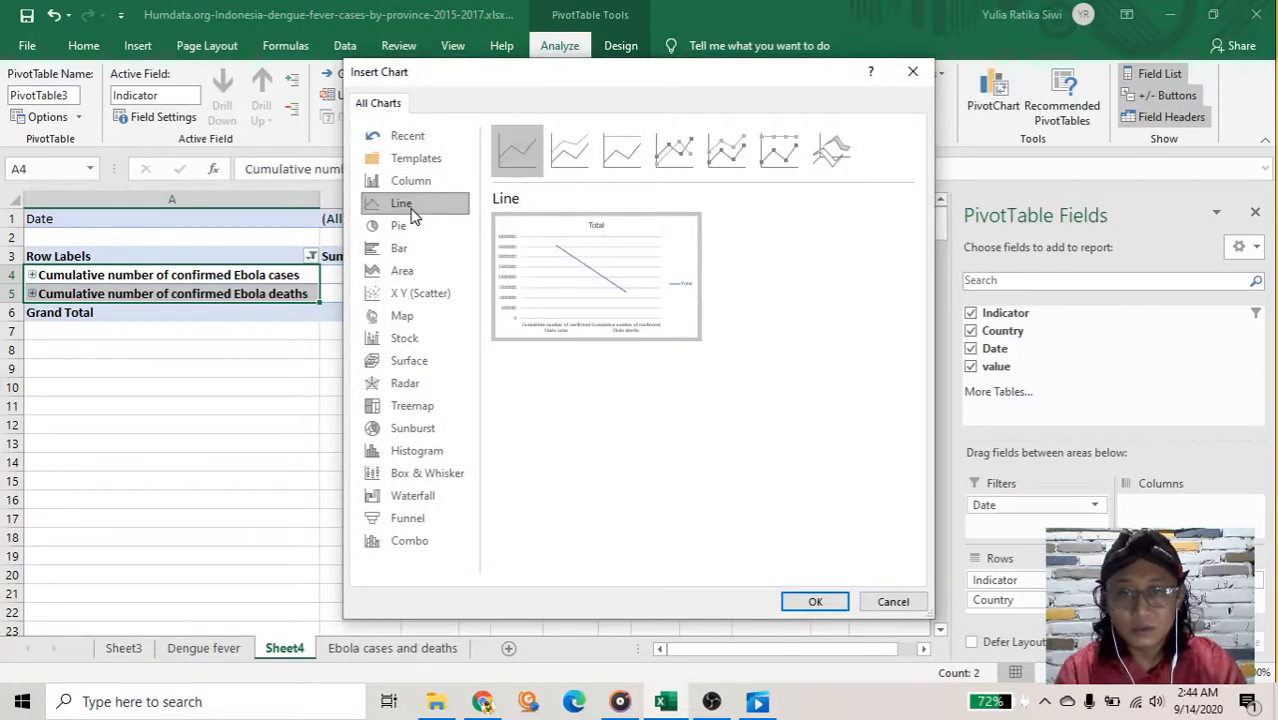
left_click(405, 227)
left_click(408, 180)
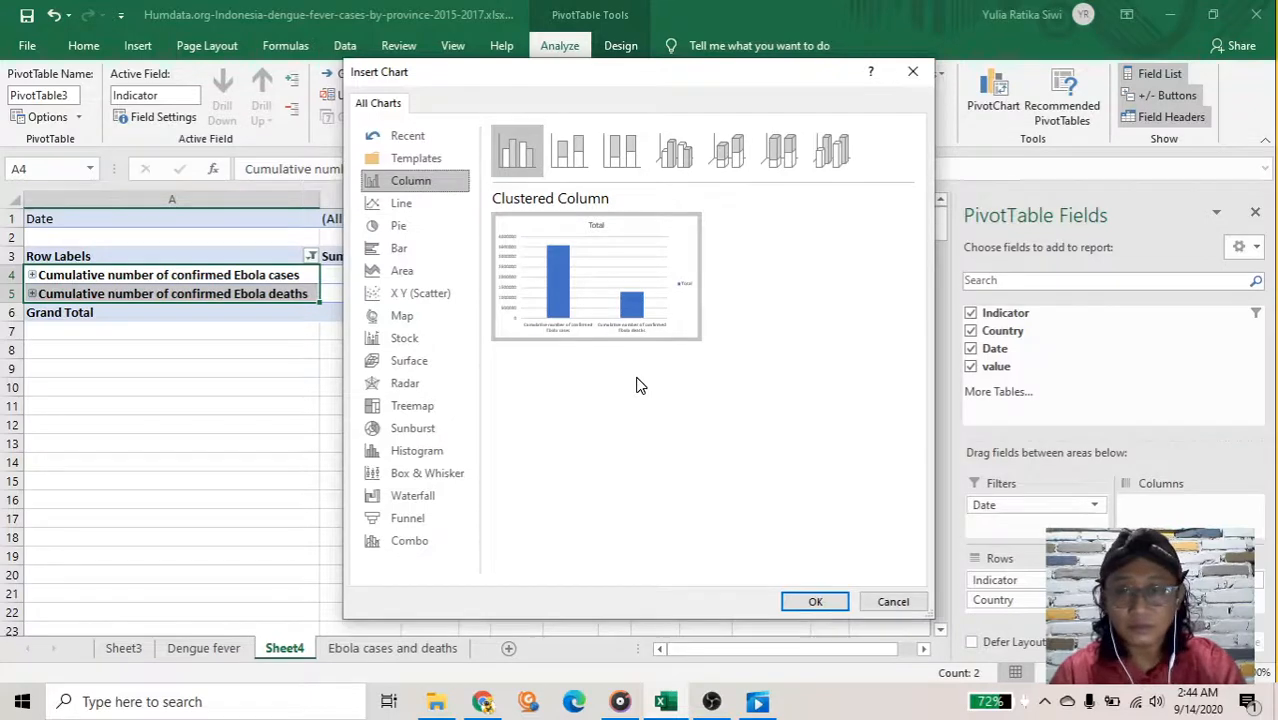
left_click(892, 601)
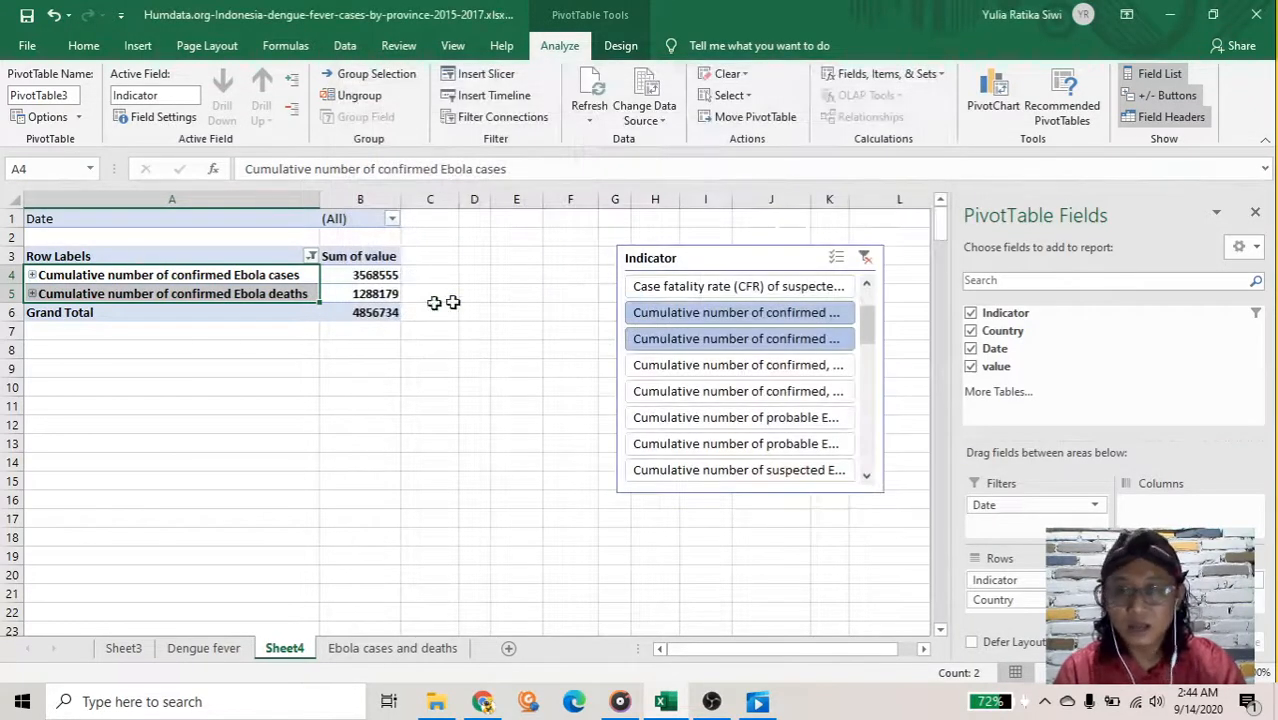
Preview the clustered column PivotChart enlarged and check the country rows under confirmed Ebola cases, leaving them collapsed.
left_click(993, 95)
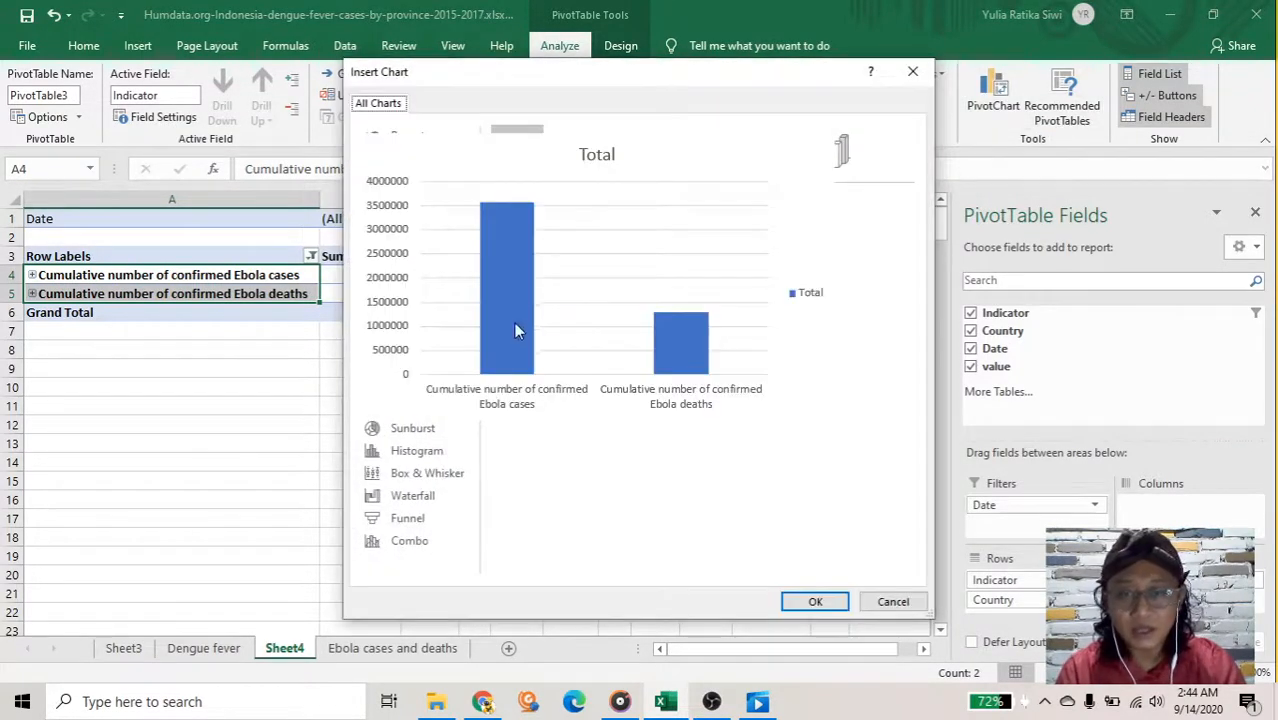
mouse_move(558, 298)
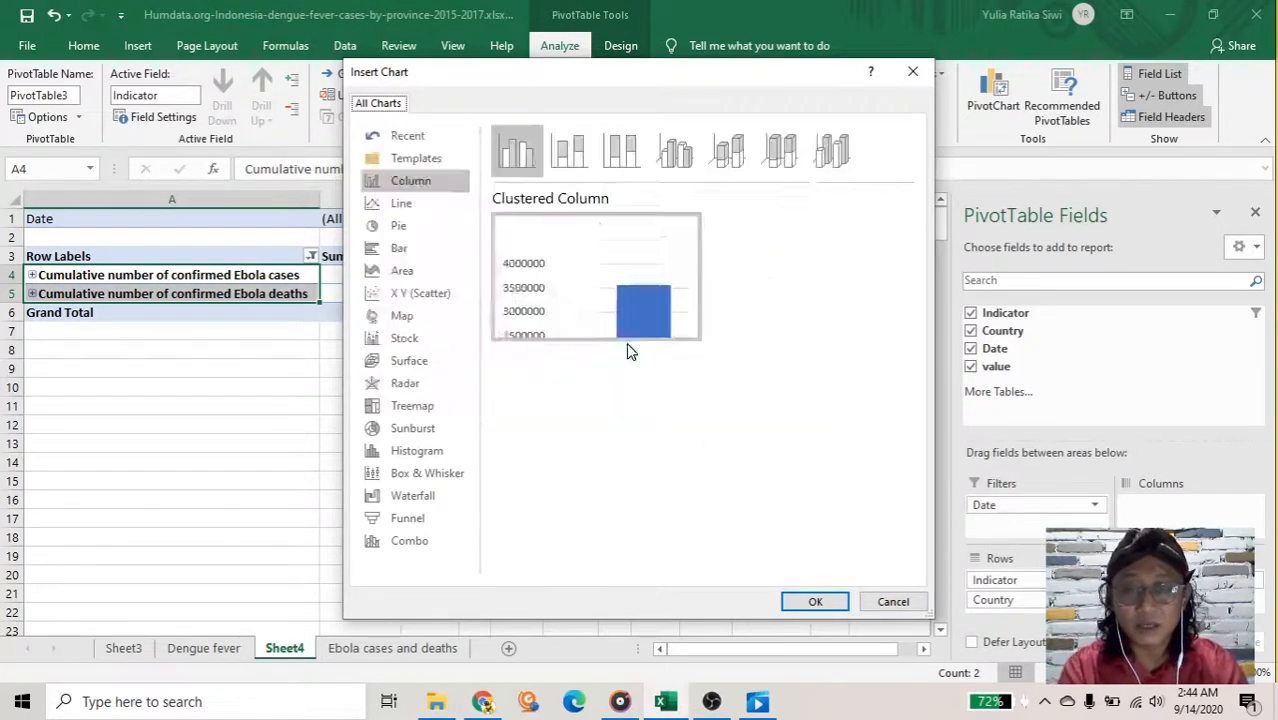
left_click(893, 601)
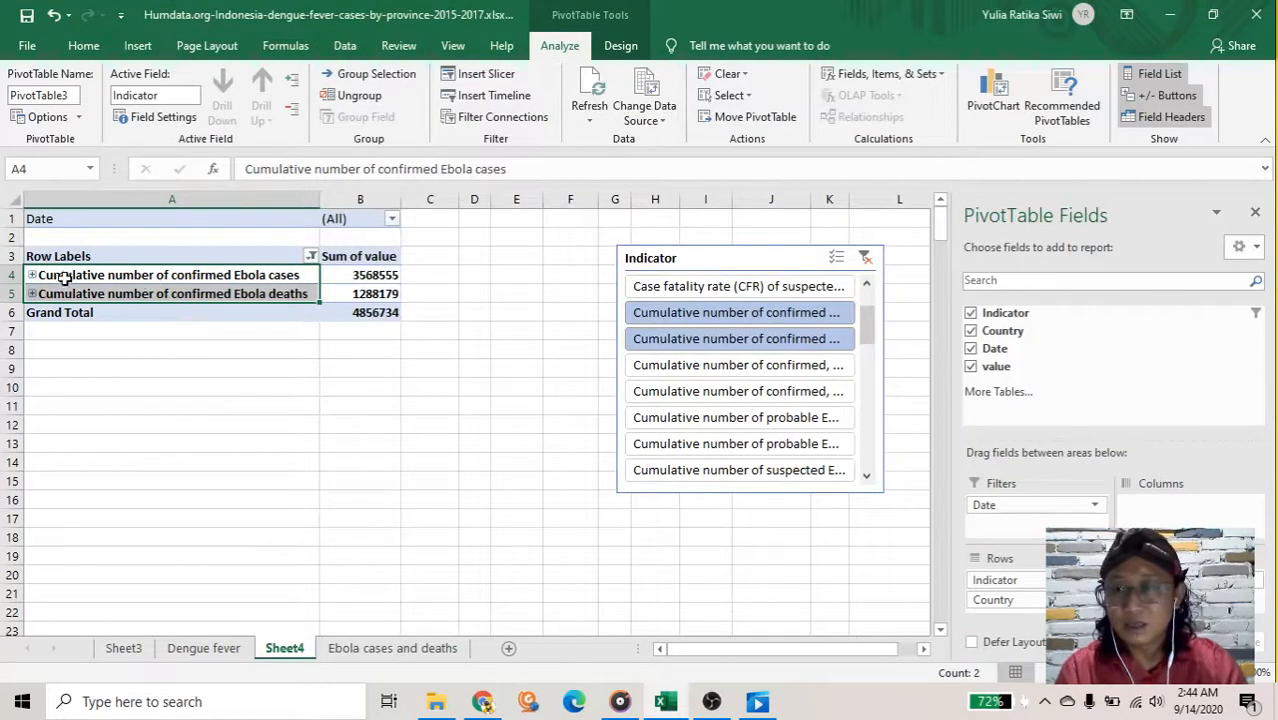
left_click(32, 275)
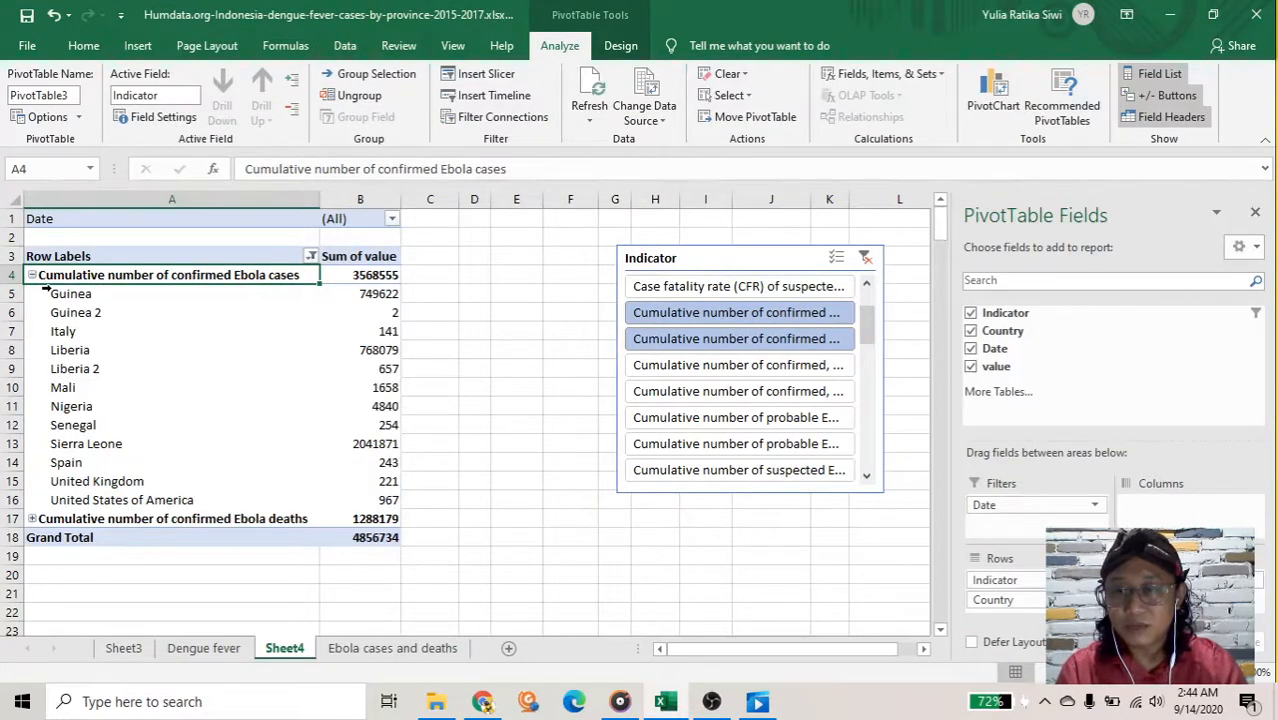
left_click(32, 275)
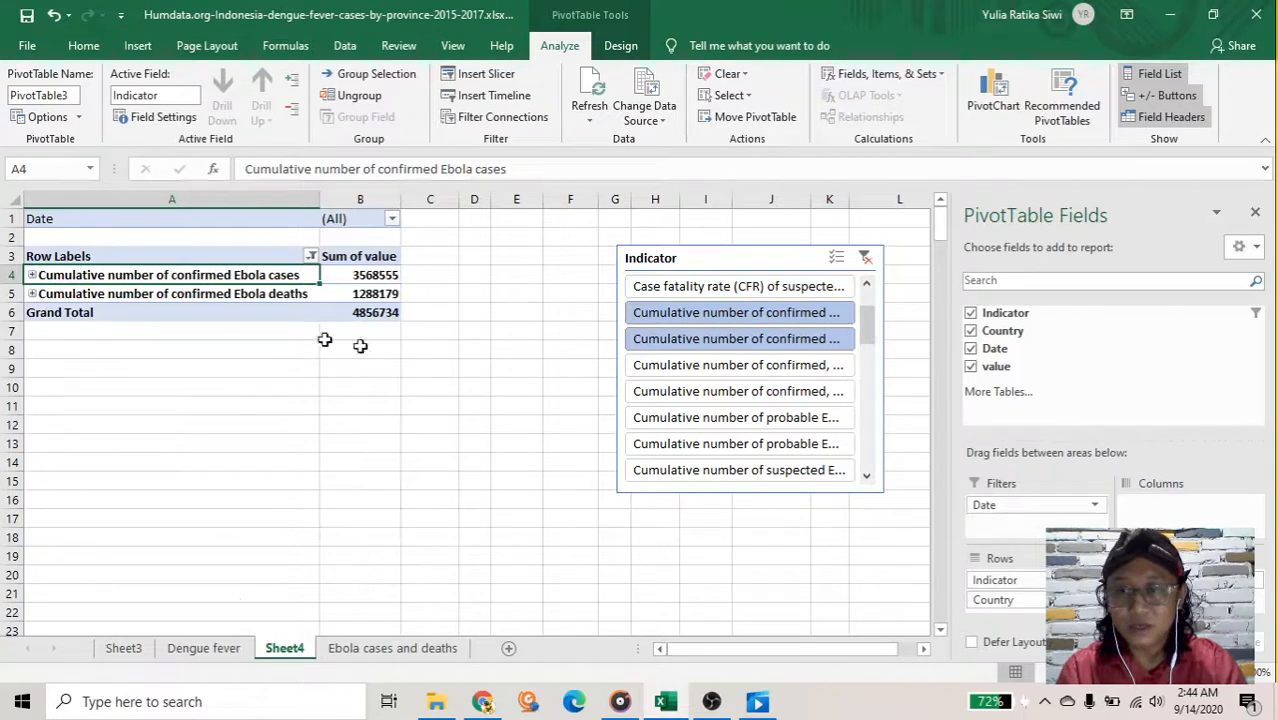
Move the Country field from the PivotTable's rows to its columns.
left_click(1022, 602)
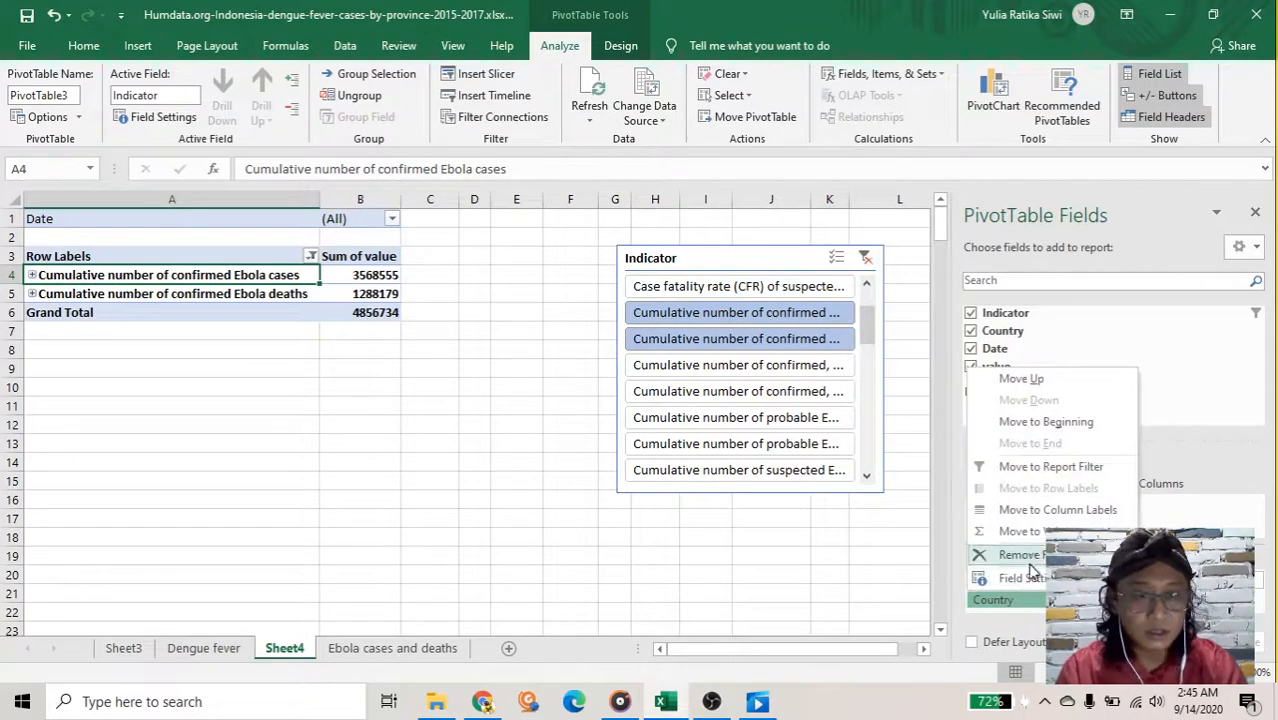
left_click(1030, 603)
left_click_drag(1027, 600, 1150, 508)
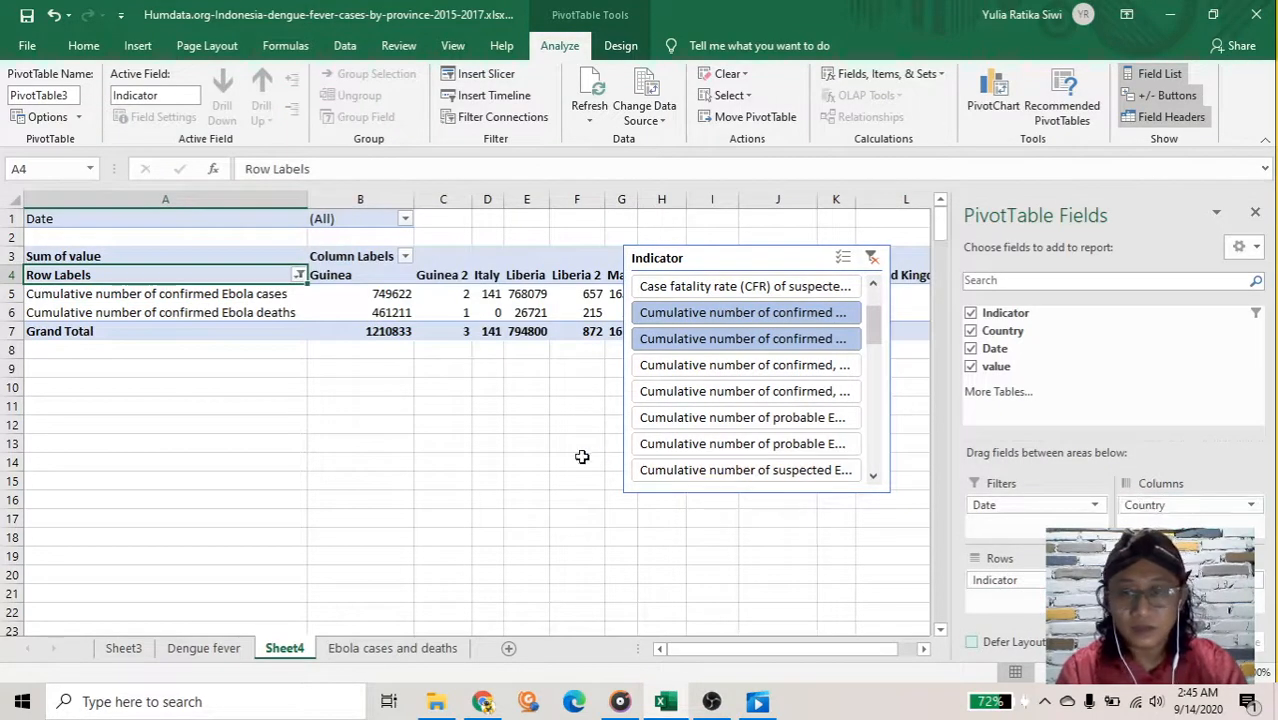
Insert a clustered column PivotChart and place it below the PivotTable, around rows 8 to 22.
left_click(994, 104)
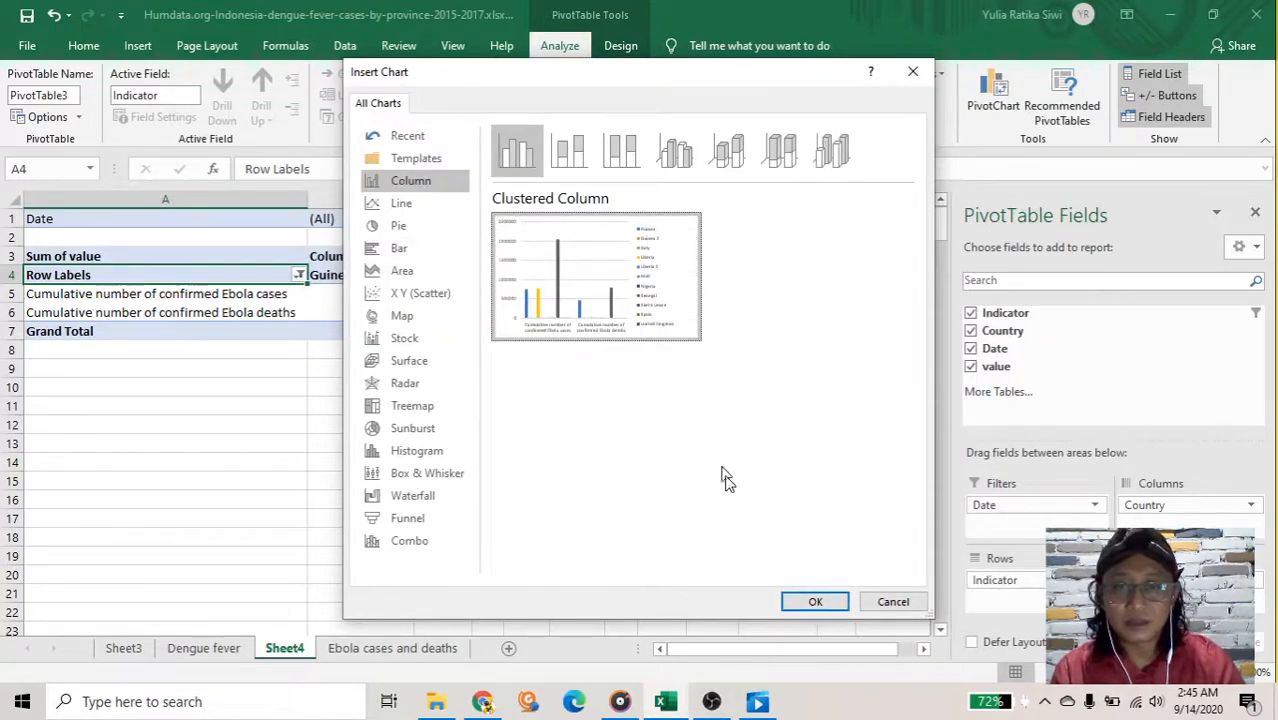
left_click(812, 603)
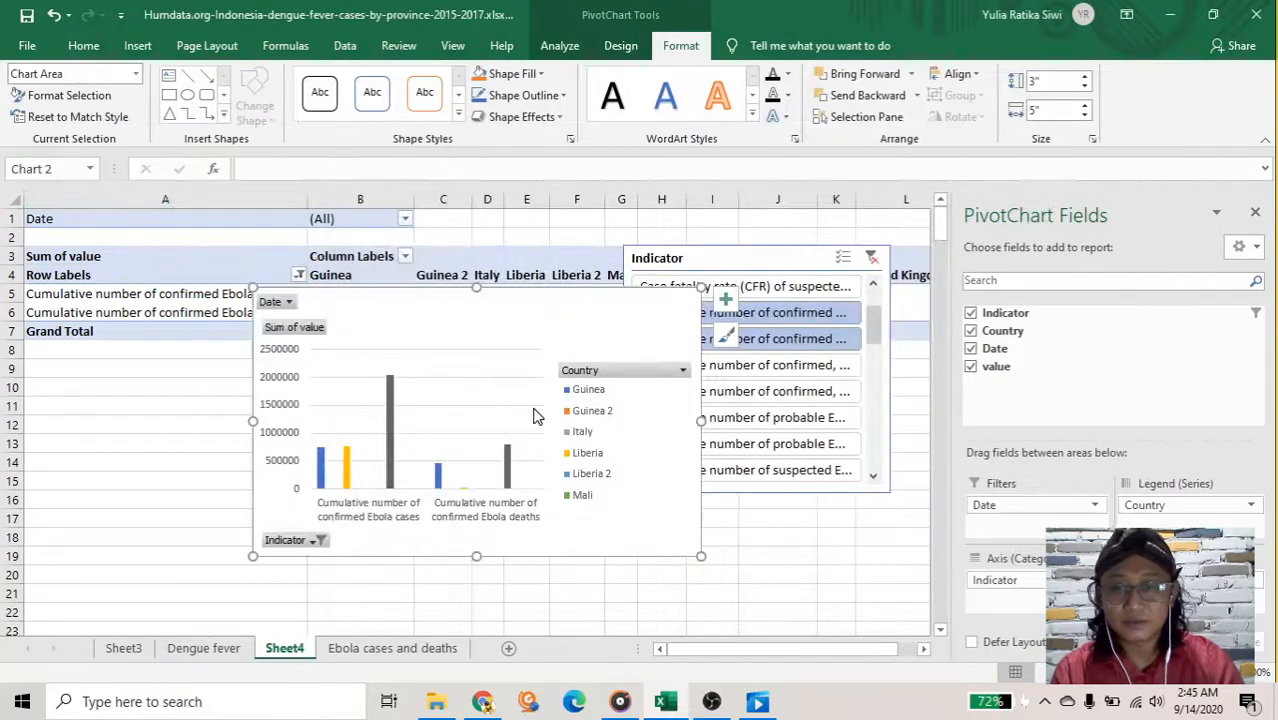
left_click_drag(491, 322, 392, 373)
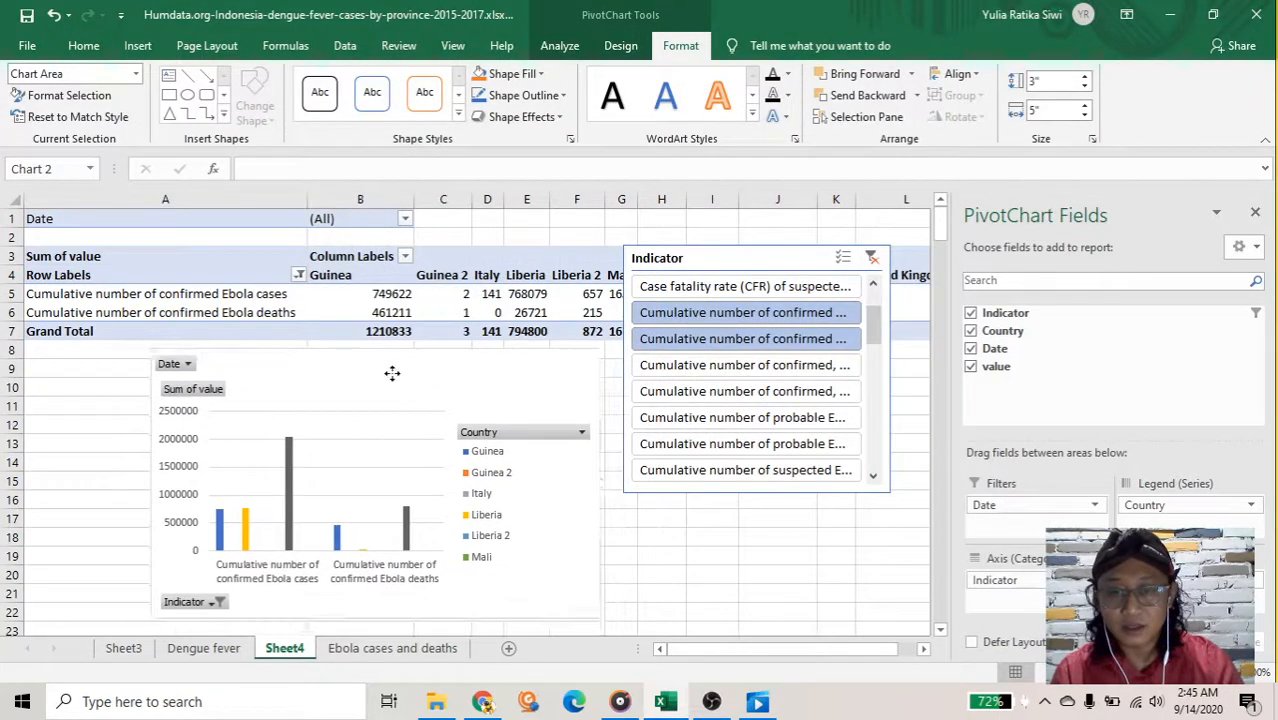
Review the countries listed in the chart's Country filter without changing it, and inspect the plotted columns.
left_click(507, 431)
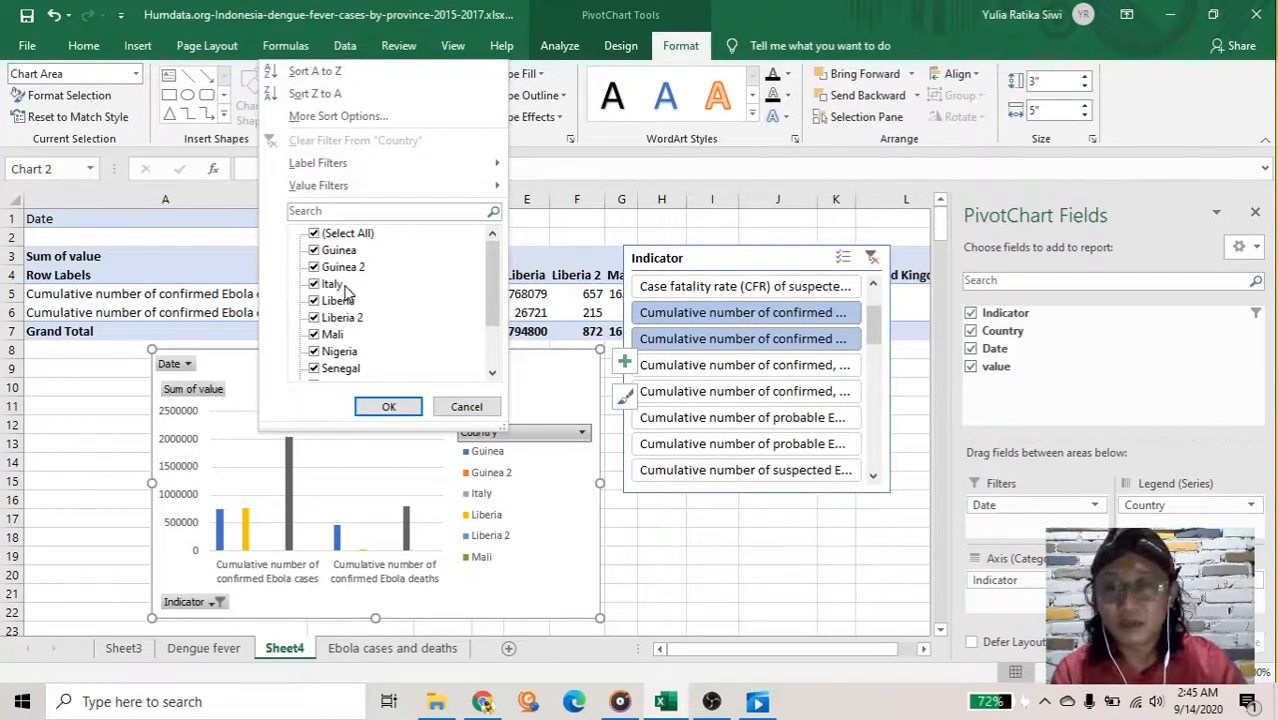
left_click(464, 410)
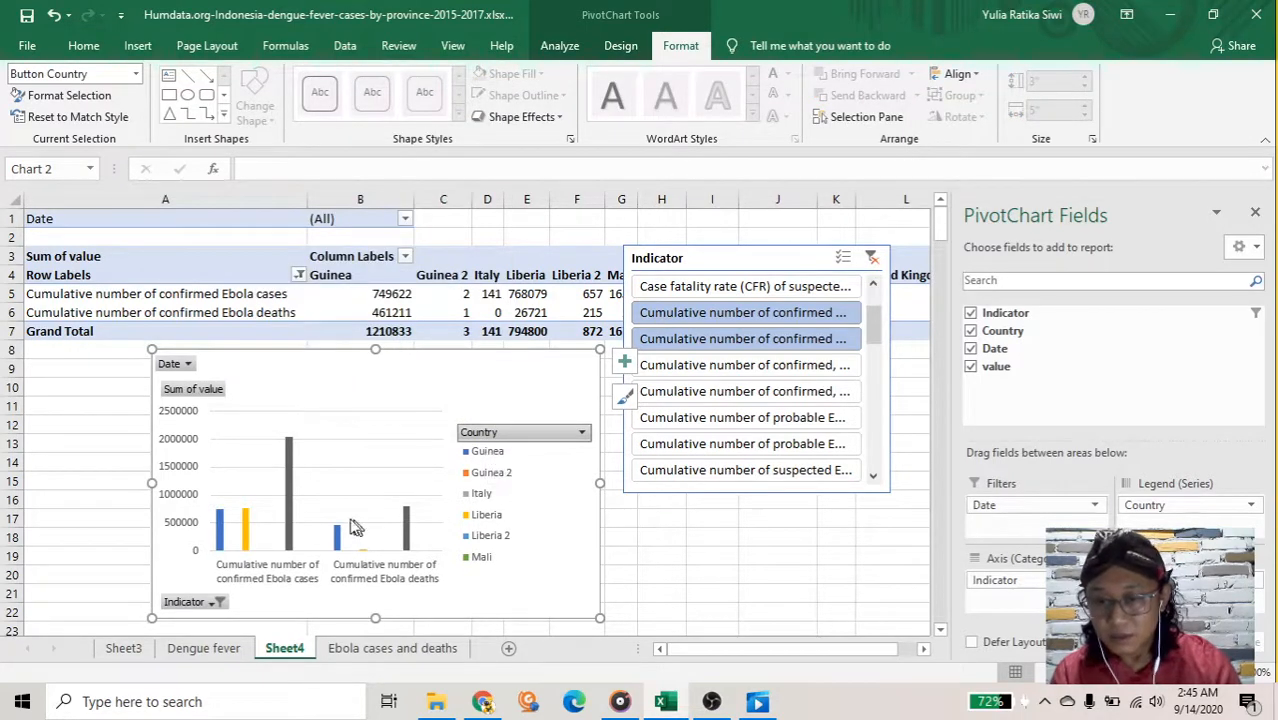
left_click(283, 533)
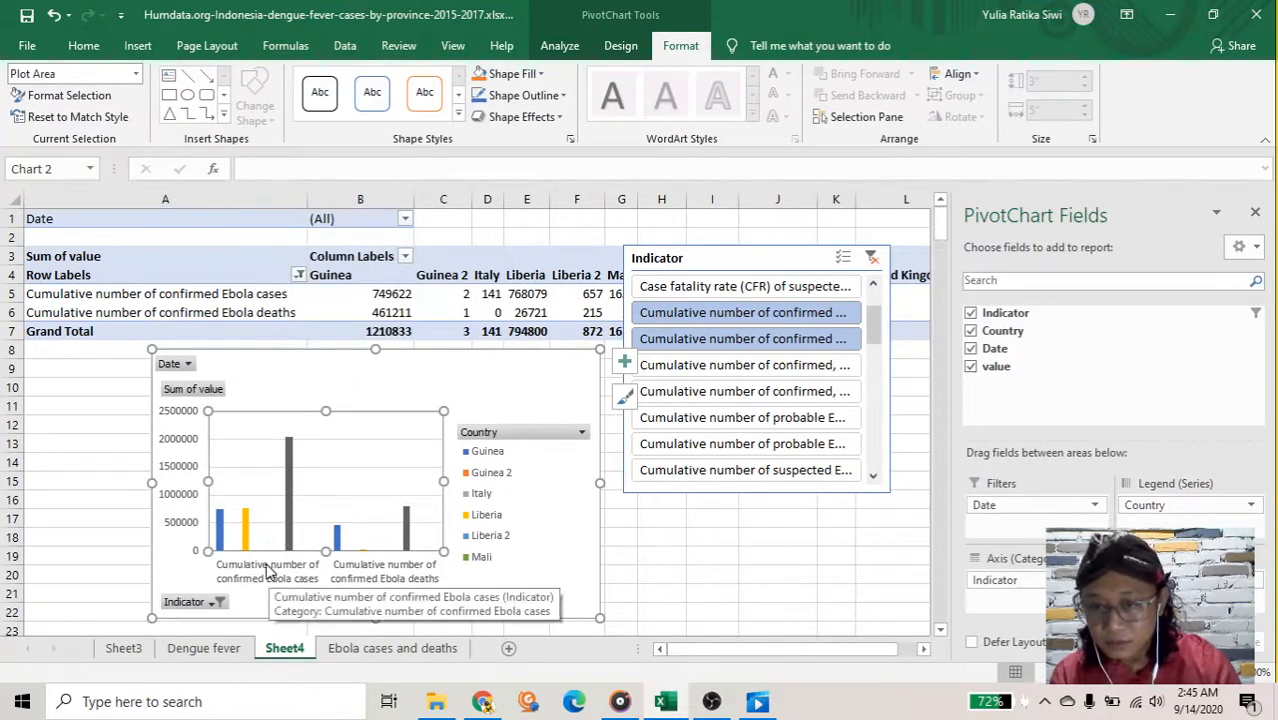
Review the chart's Date filter without changing it and reposition the chart to about rows 5 to 18, beside the Indicator slicer.
left_click_drag(292, 369, 345, 282)
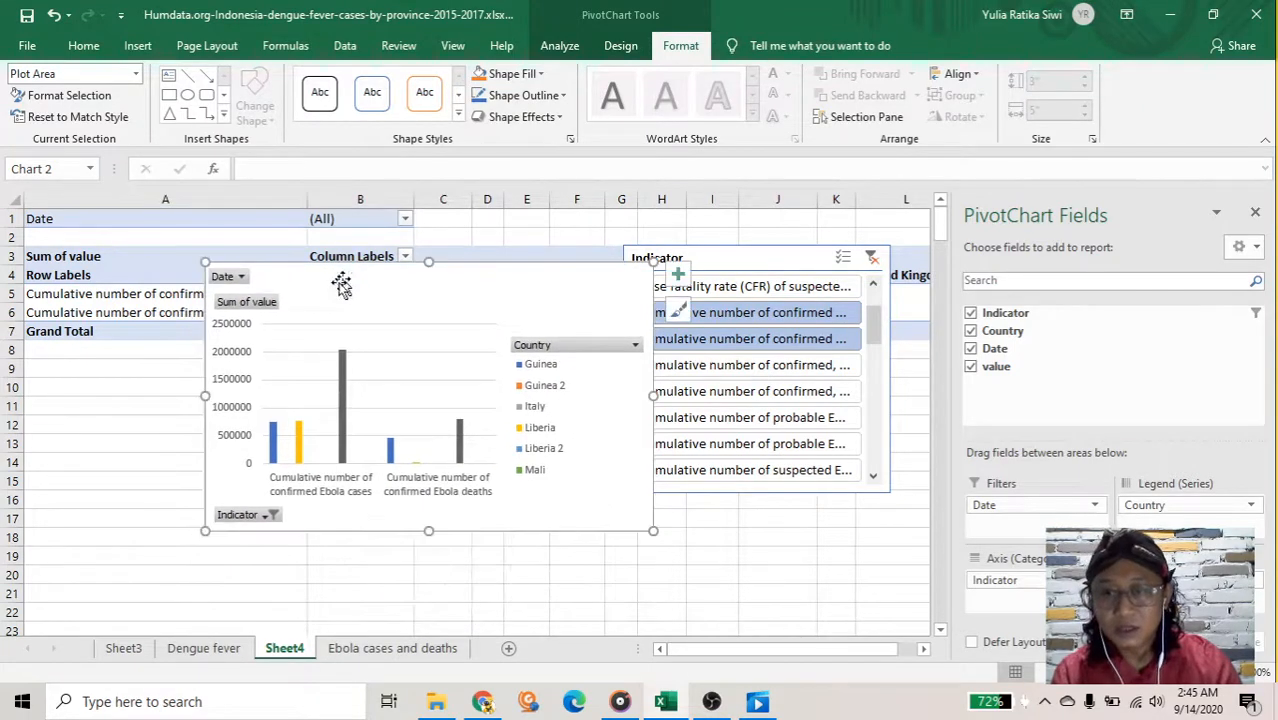
left_click(240, 279)
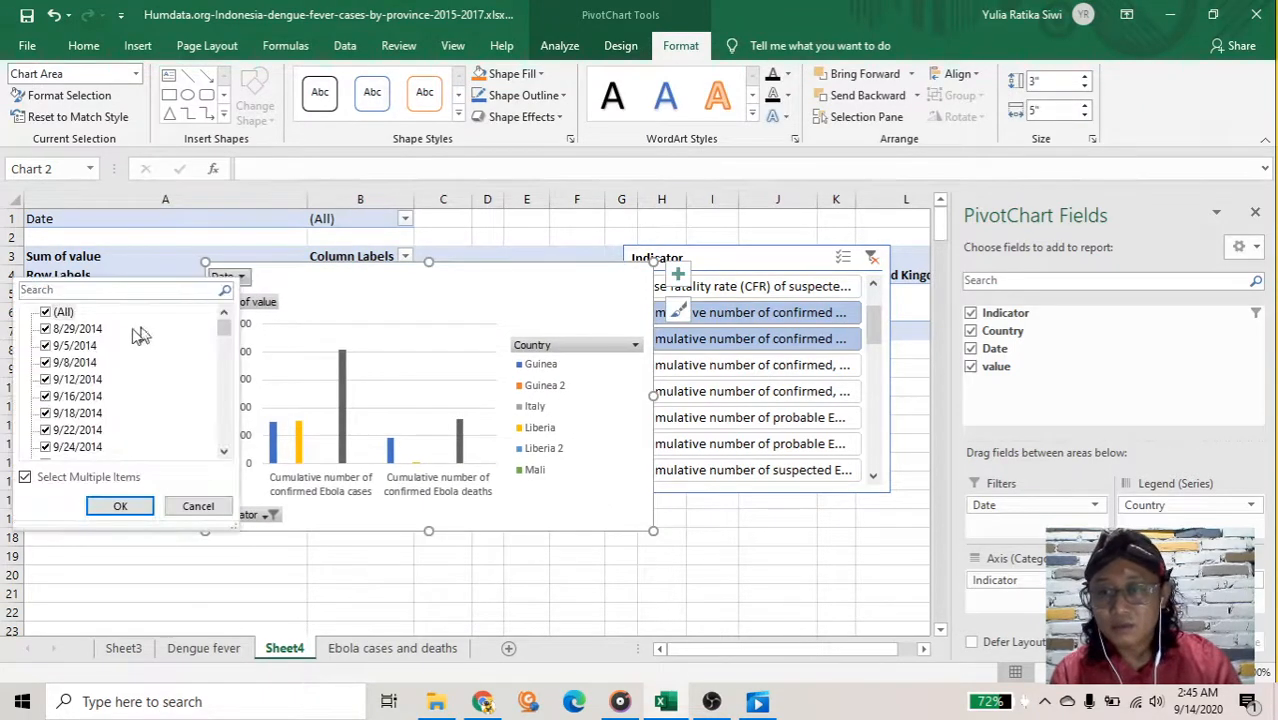
left_click(218, 512)
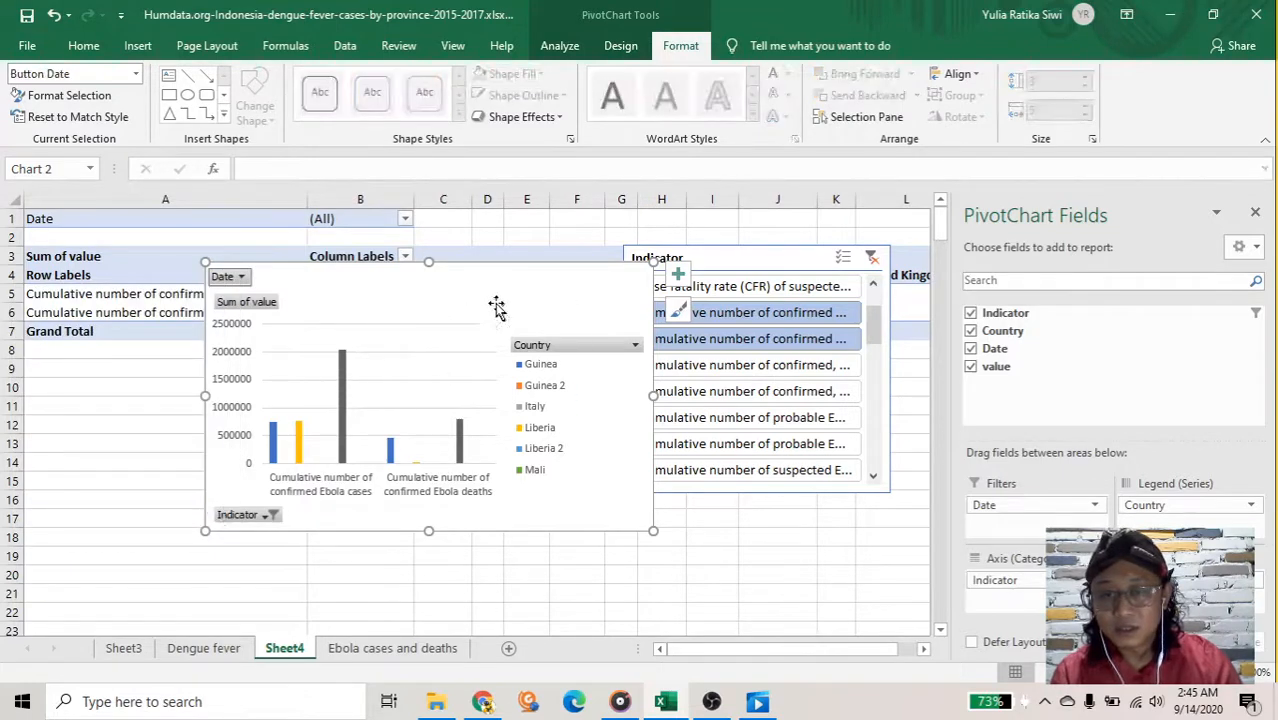
left_click_drag(470, 285, 410, 313)
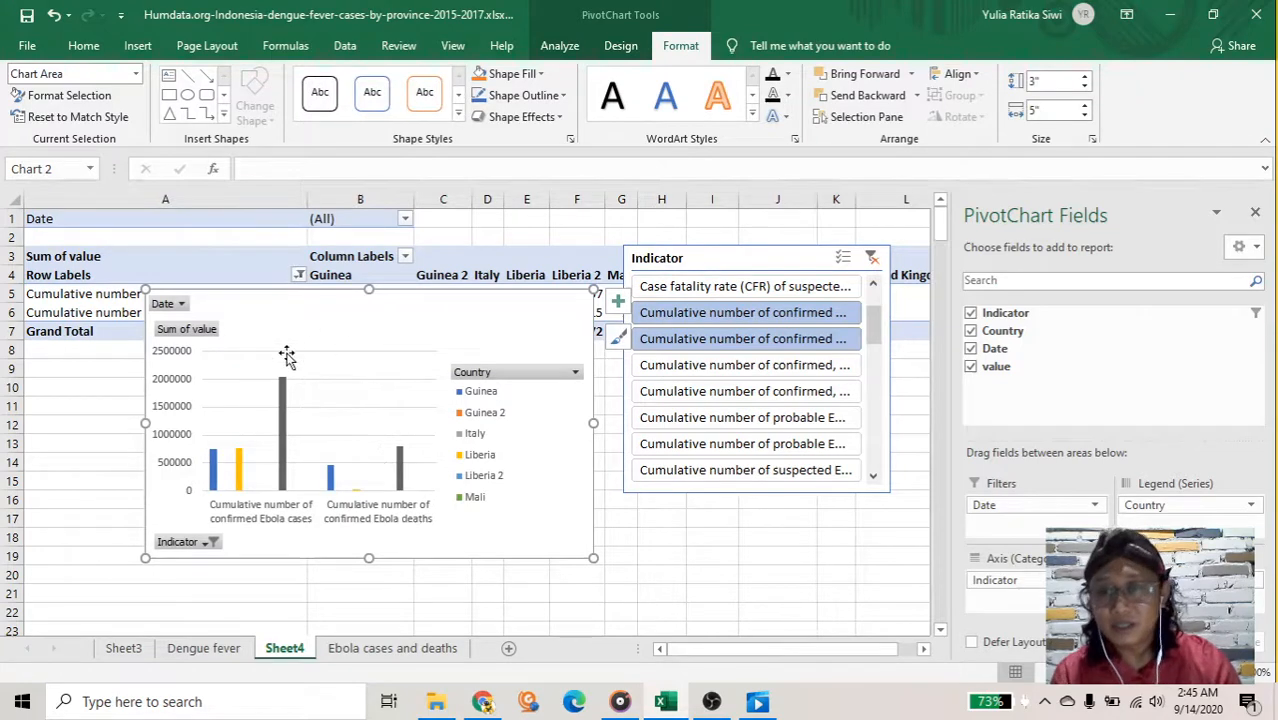
Examine the dates and the multiple-selection option in the chart's Date filter, leaving the filter unchanged.
left_click(197, 334)
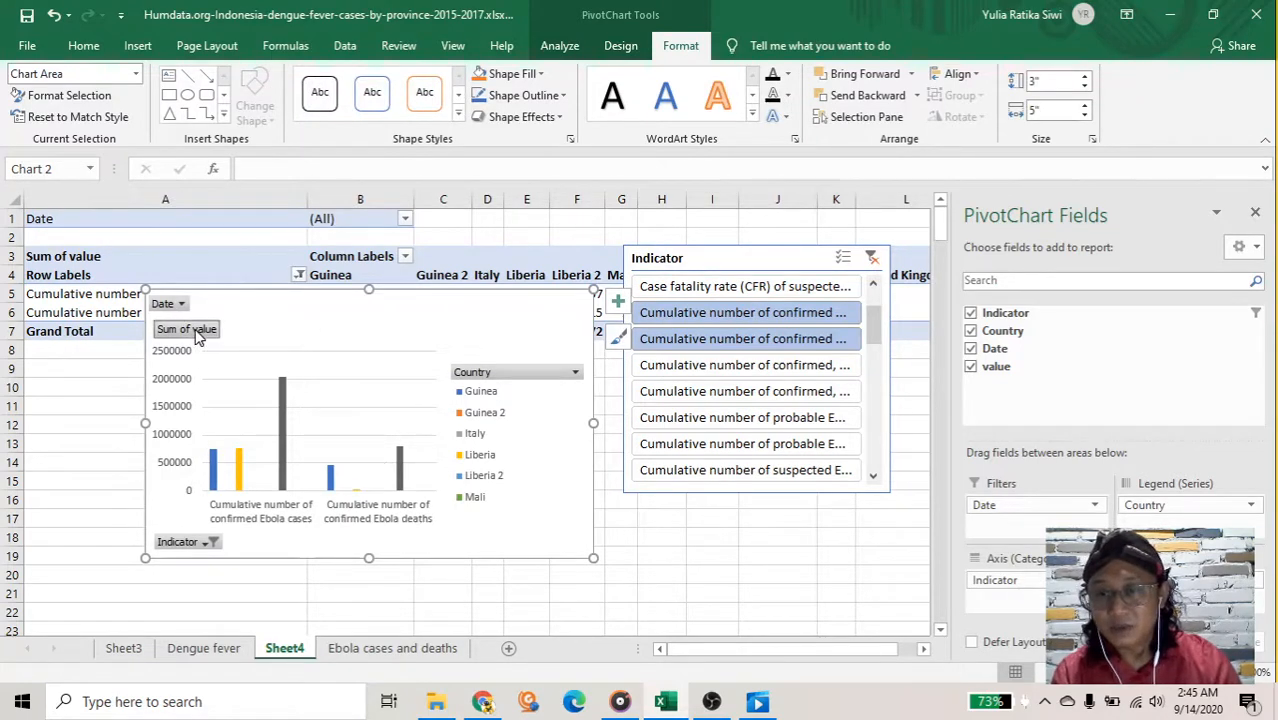
left_click(183, 305)
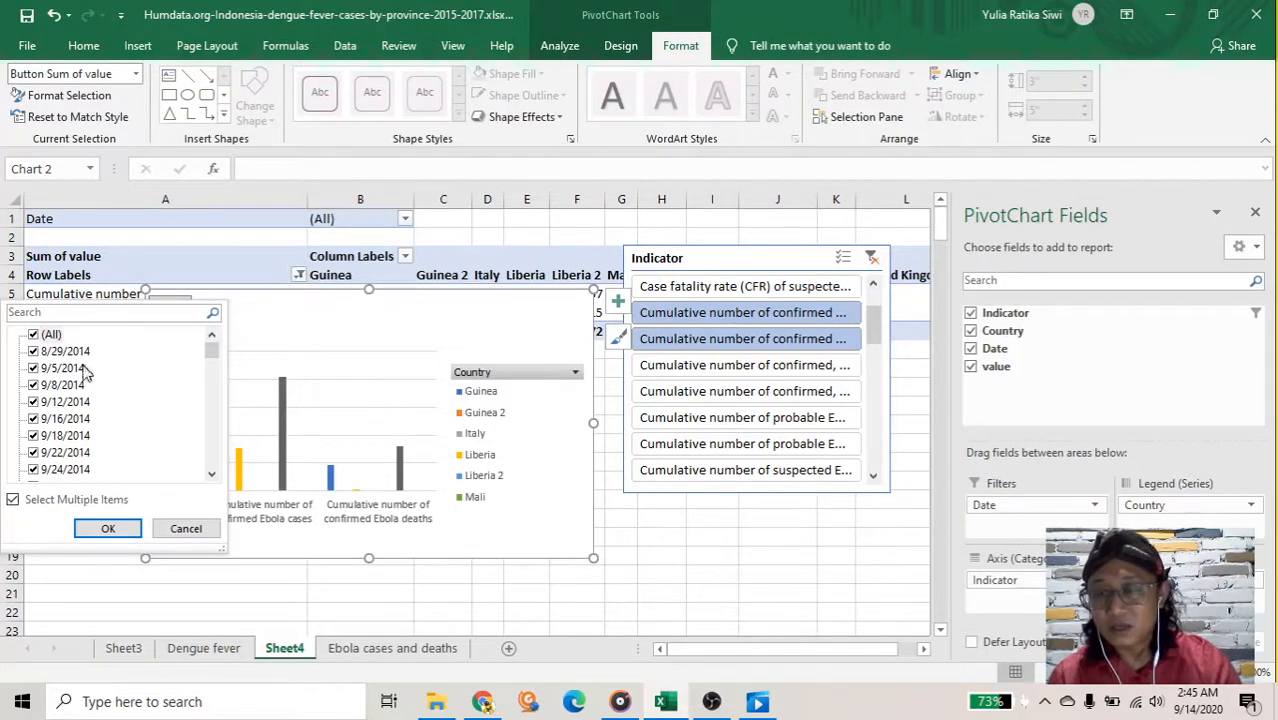
left_click(13, 500)
left_click(13, 500)
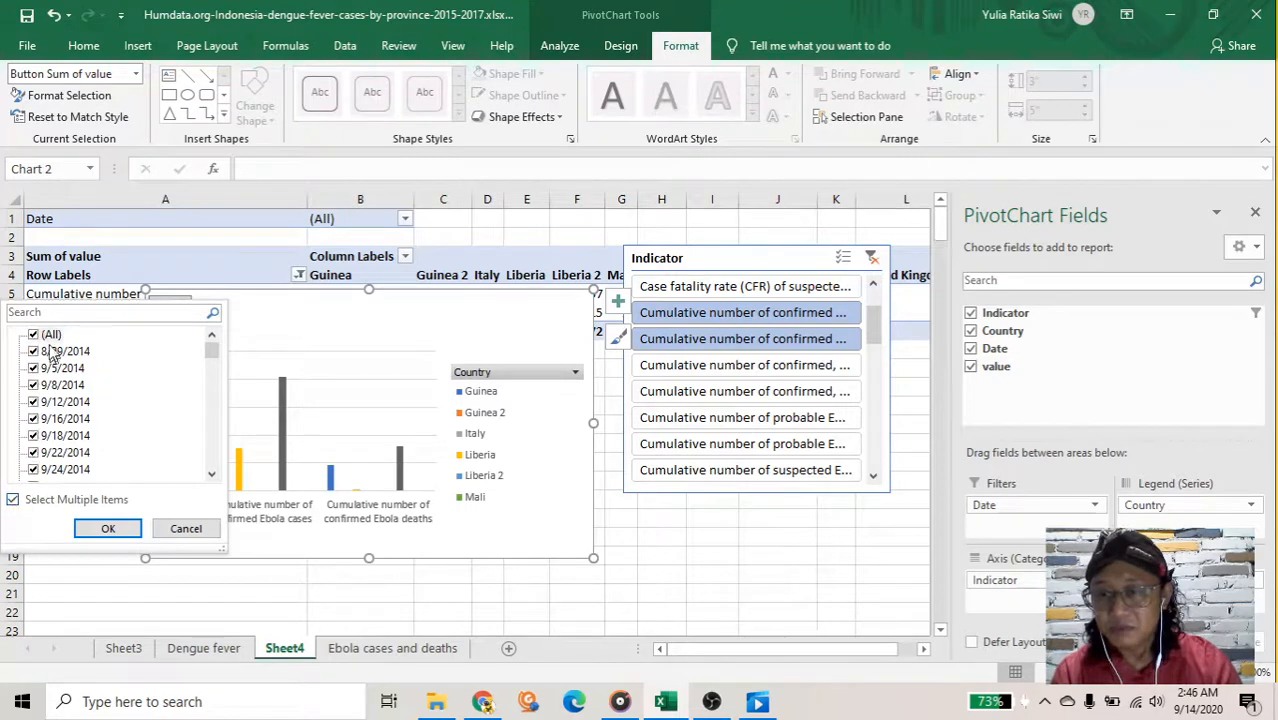
left_click(185, 528)
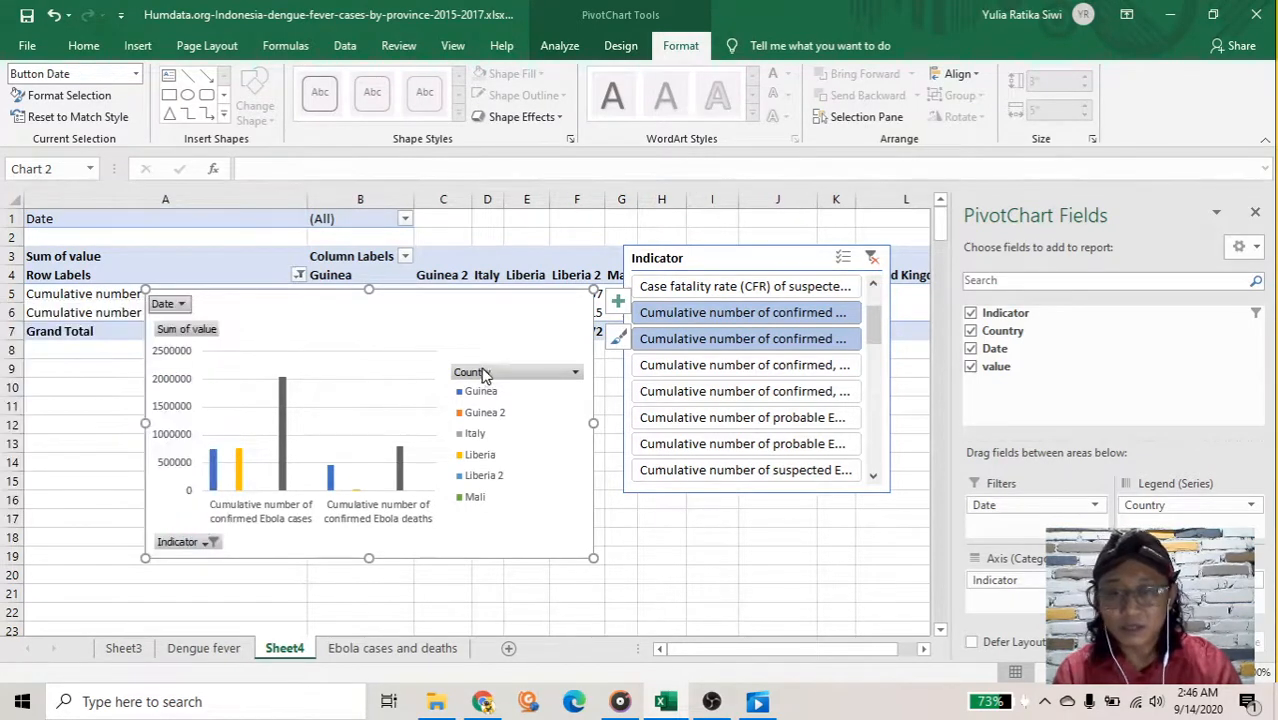
Filter the chart's Country field to Italy, Spain, United Kingdom and United States of America.
left_click(484, 369)
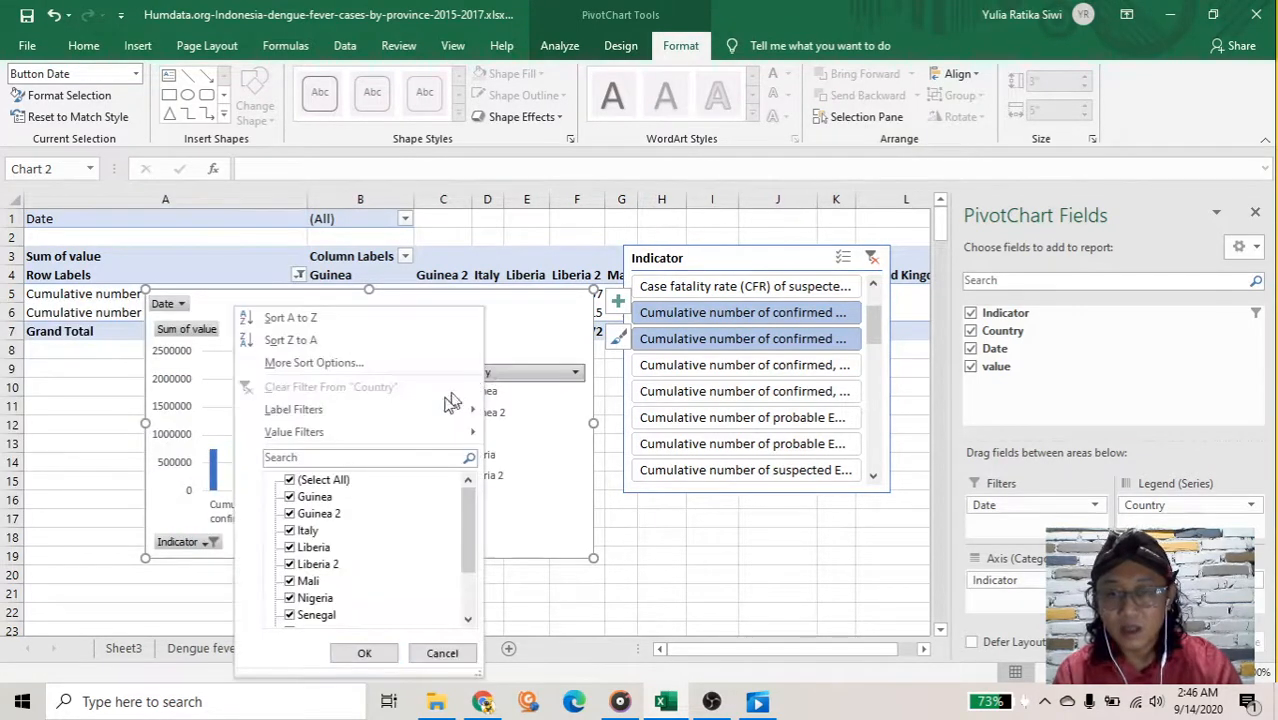
left_click(290, 481)
left_click(290, 530)
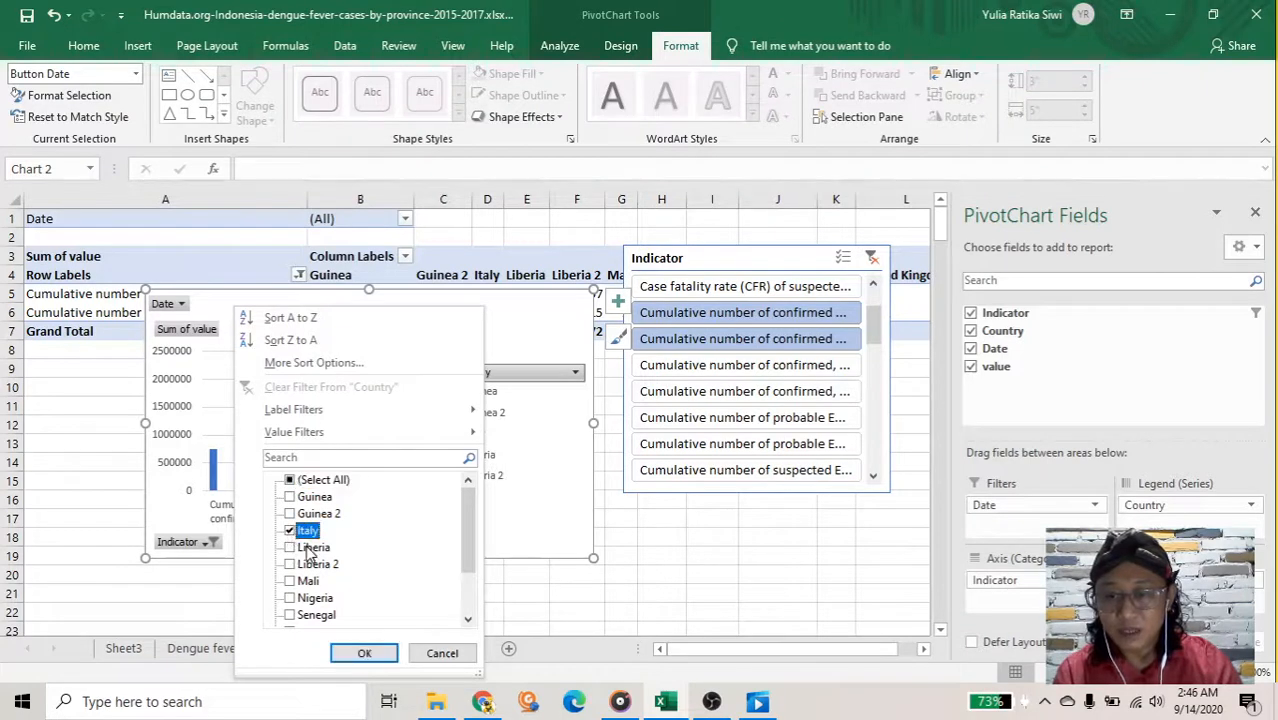
scroll(315, 555, "down", 2)
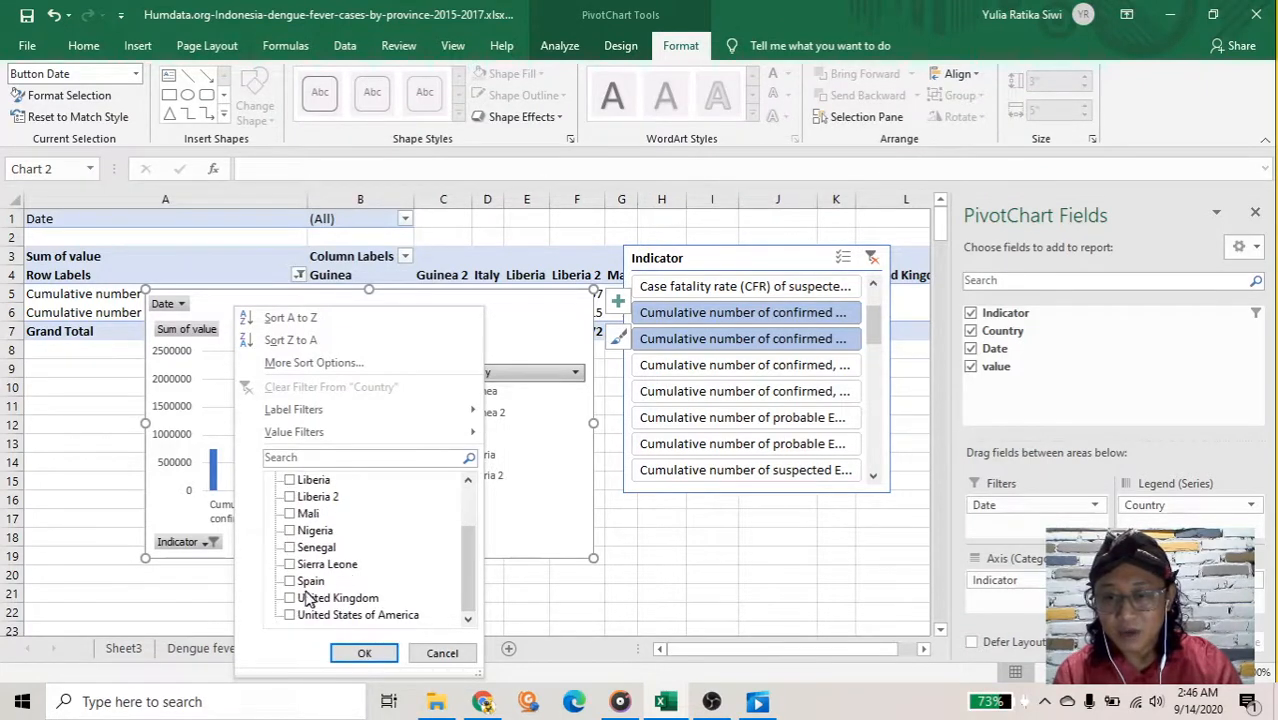
left_click(289, 598)
left_click(289, 615)
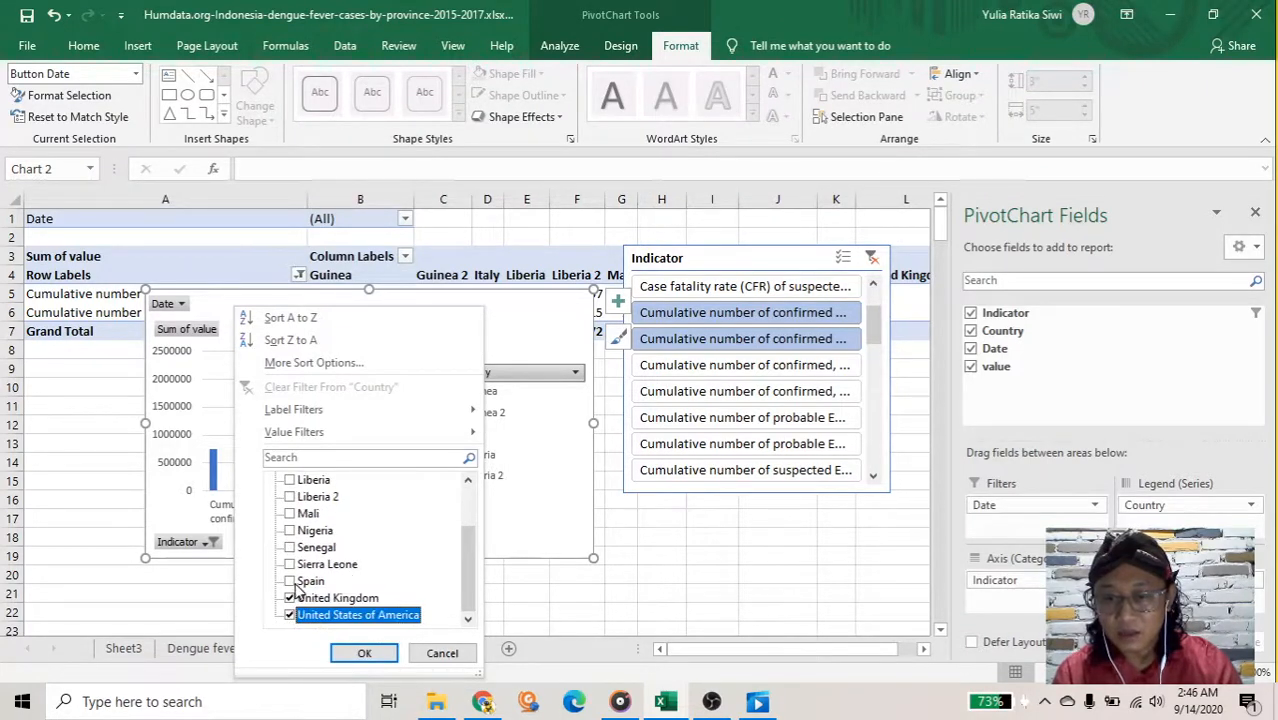
left_click(289, 581)
scroll(318, 585, "up", 2)
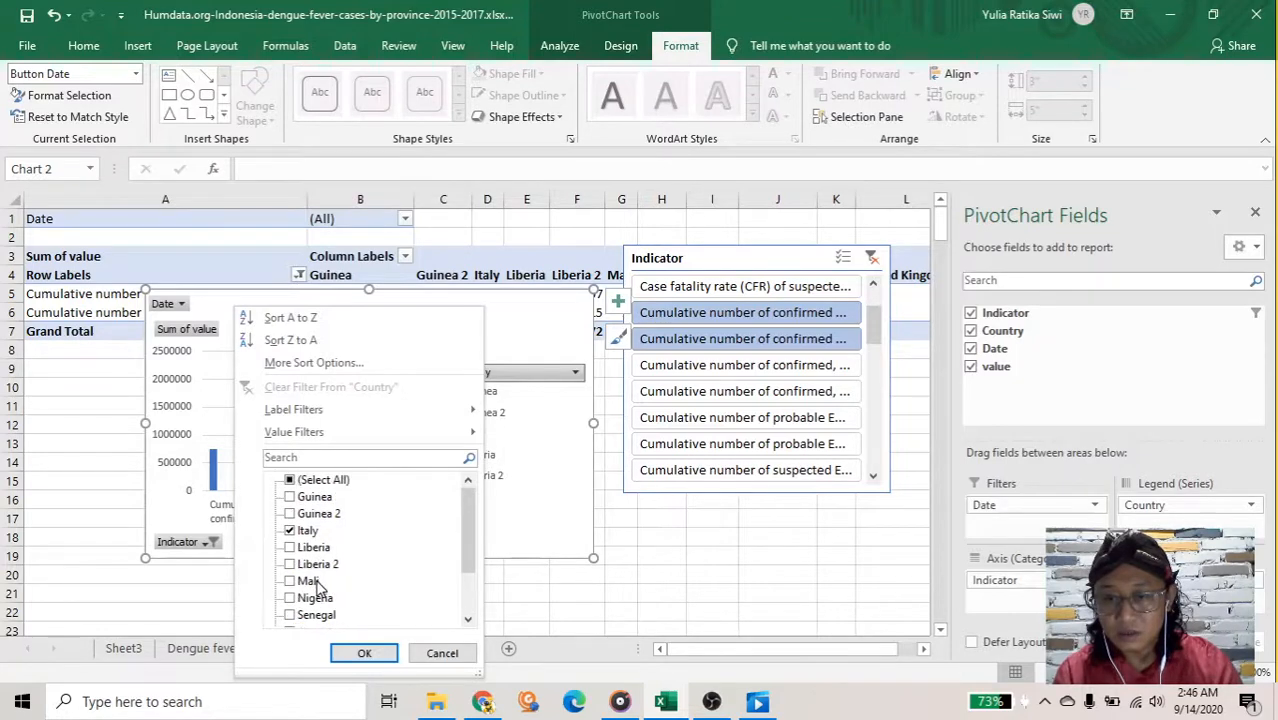
left_click(364, 653)
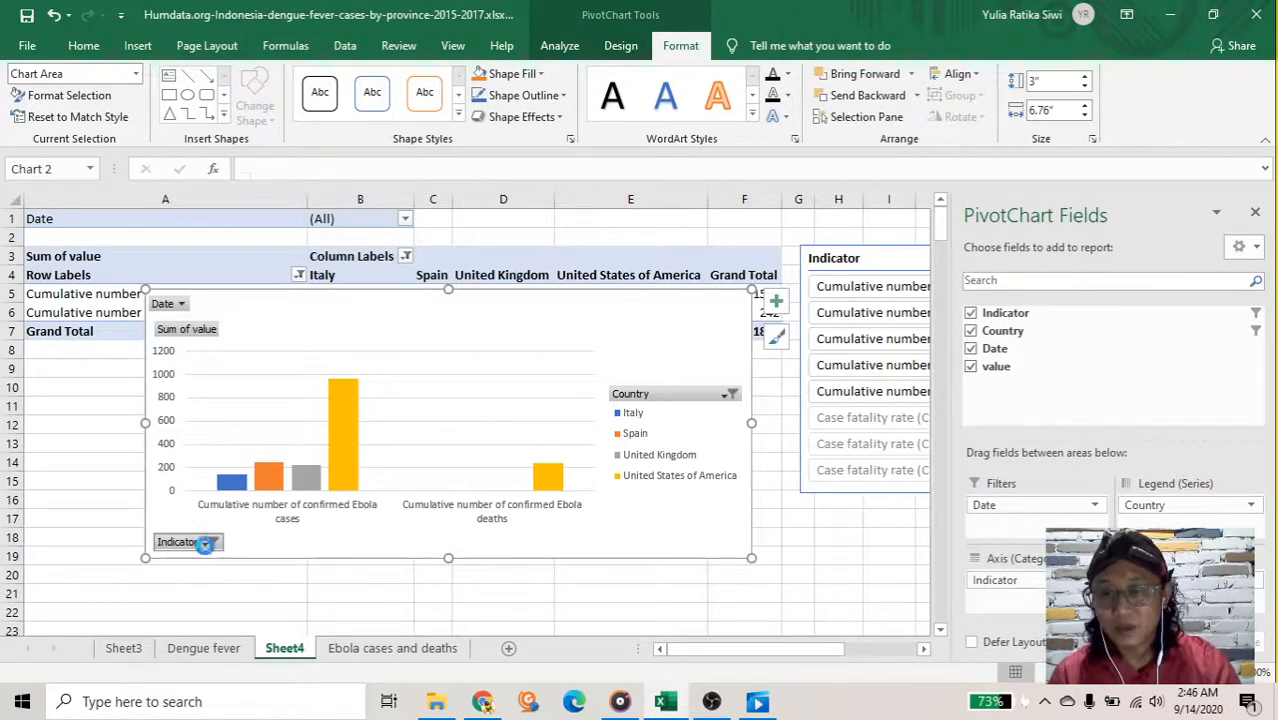
Look through the available indicators in the chart's Indicator filter and leave the selection unchanged.
left_click(209, 543)
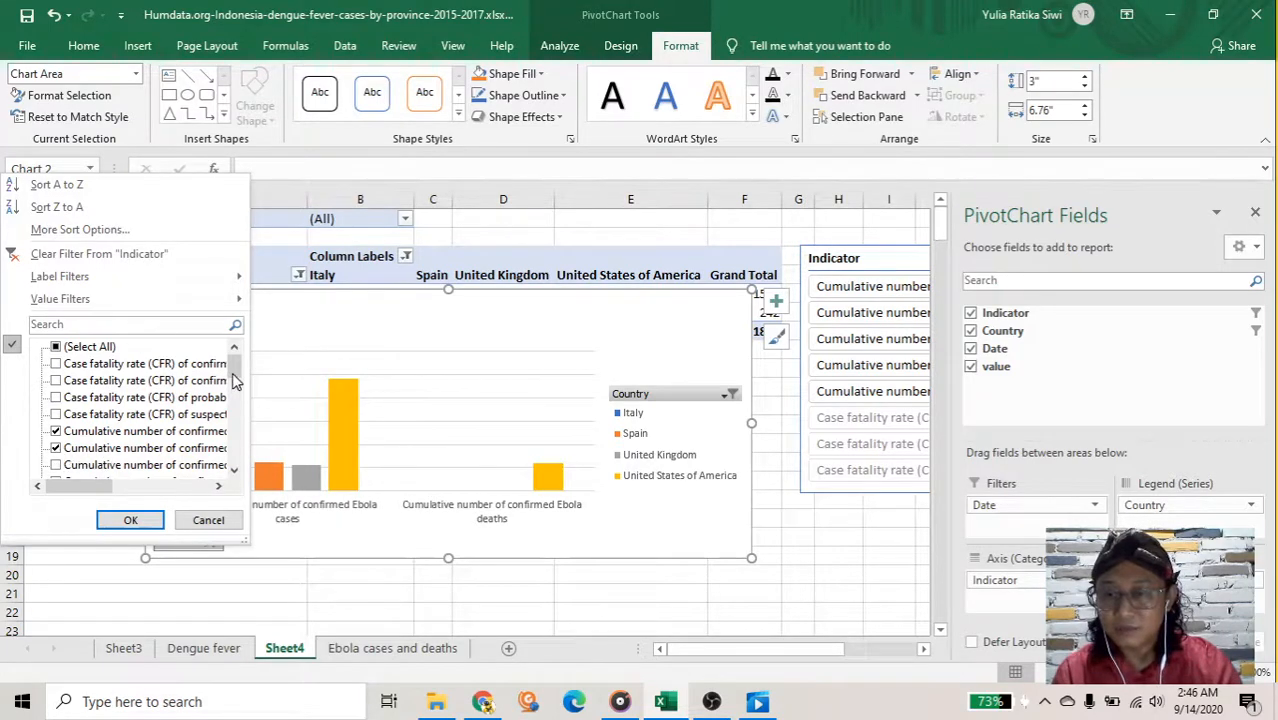
left_click_drag(233, 372, 234, 397)
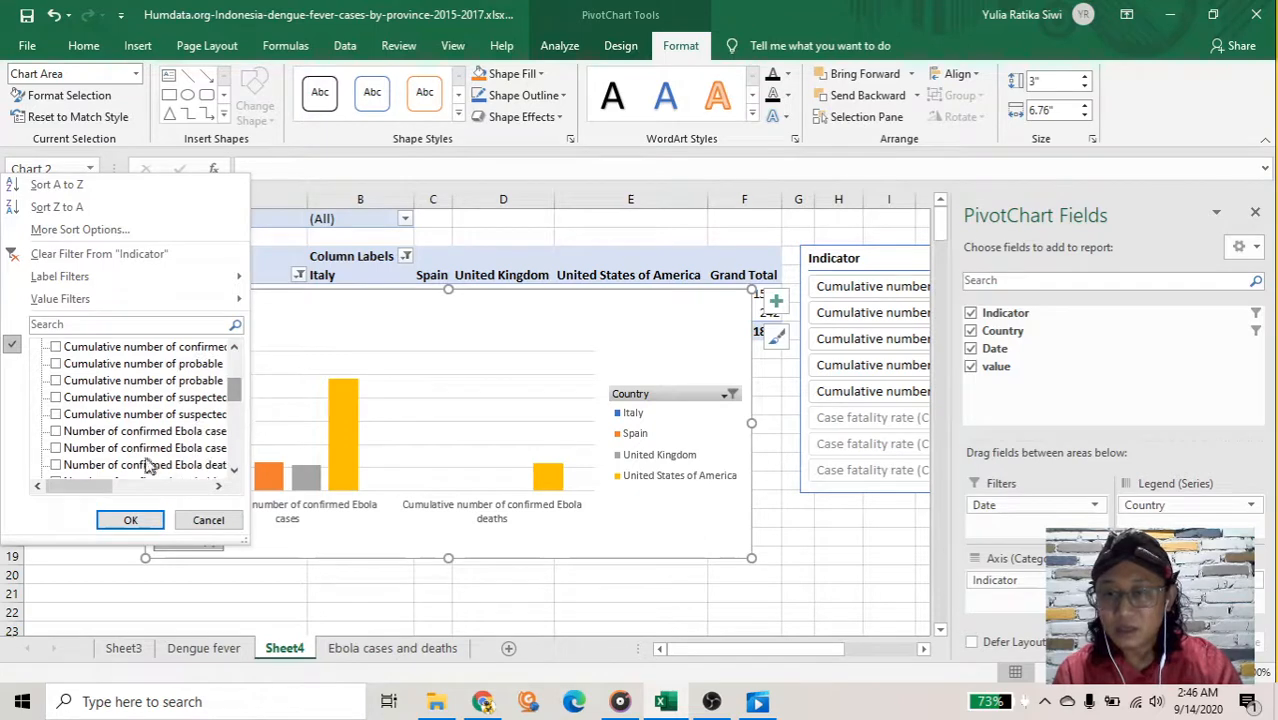
scroll(122, 455, "down", 4)
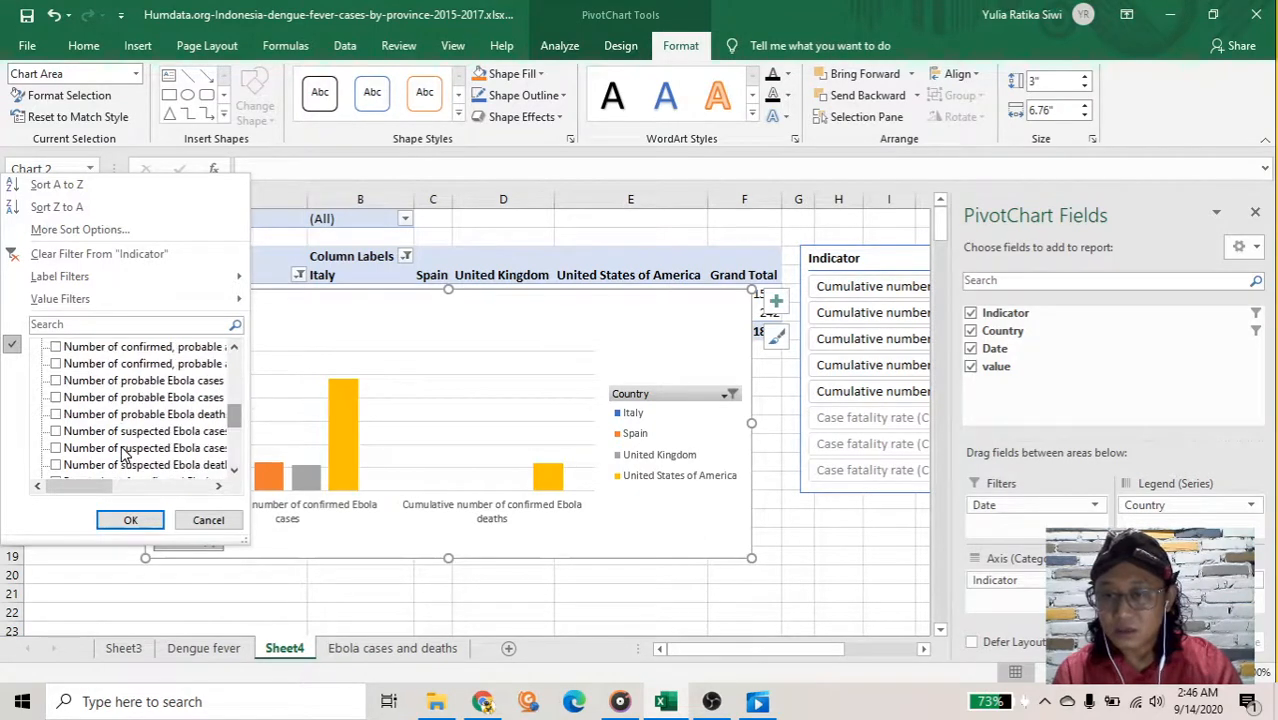
left_click(207, 520)
left_click_drag(494, 320, 491, 324)
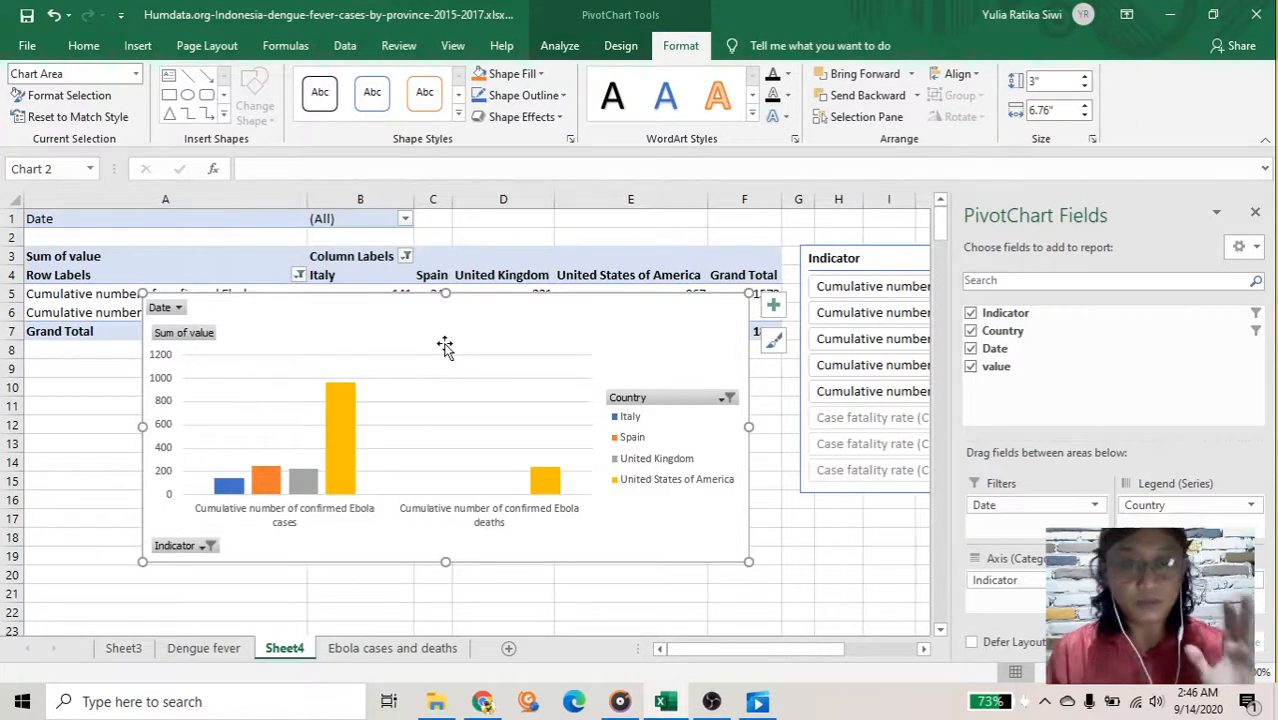
left_click(711, 701)
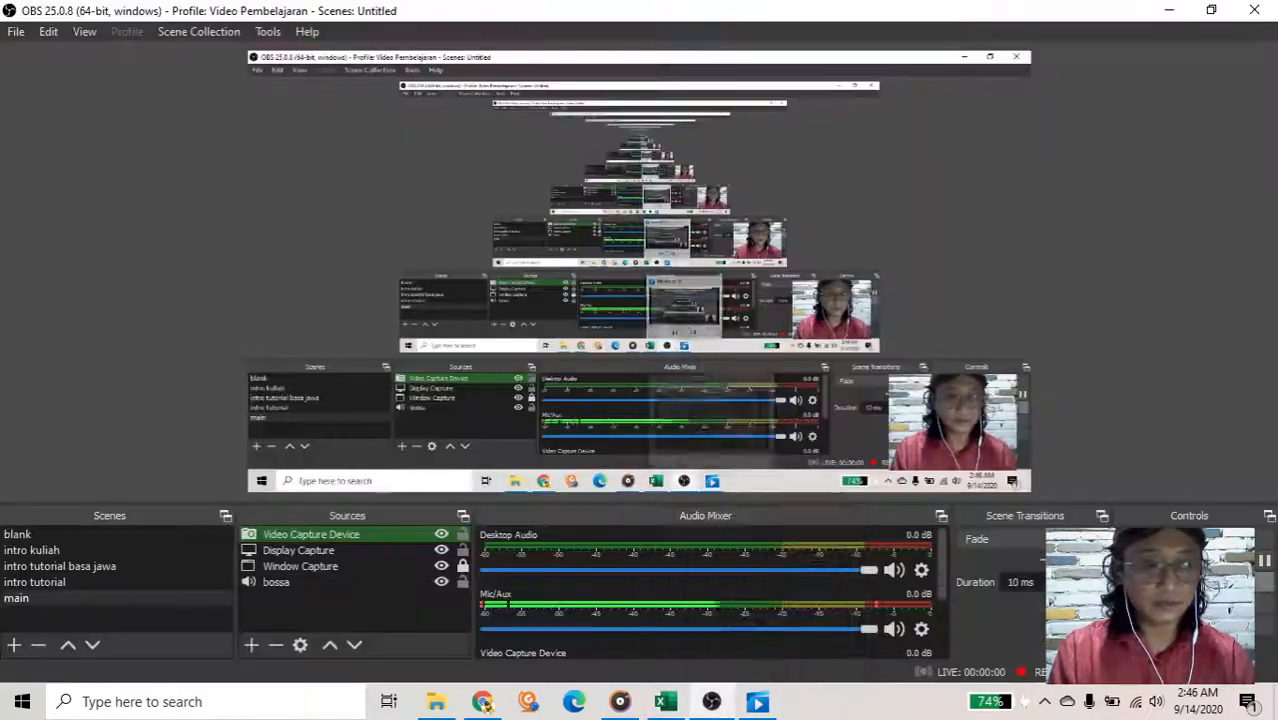